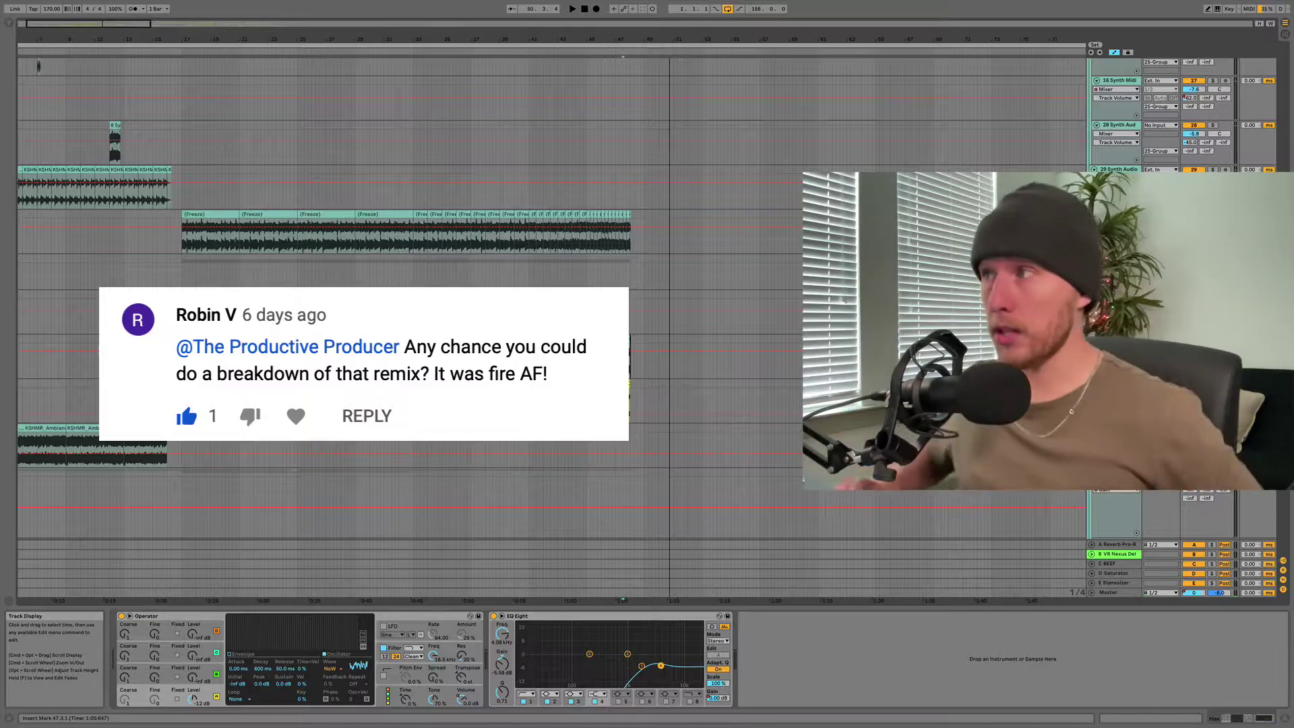
- Play the drop from bar 45 and look over the synth tracks in the arrangement
scroll(654, 180, "up", 10)
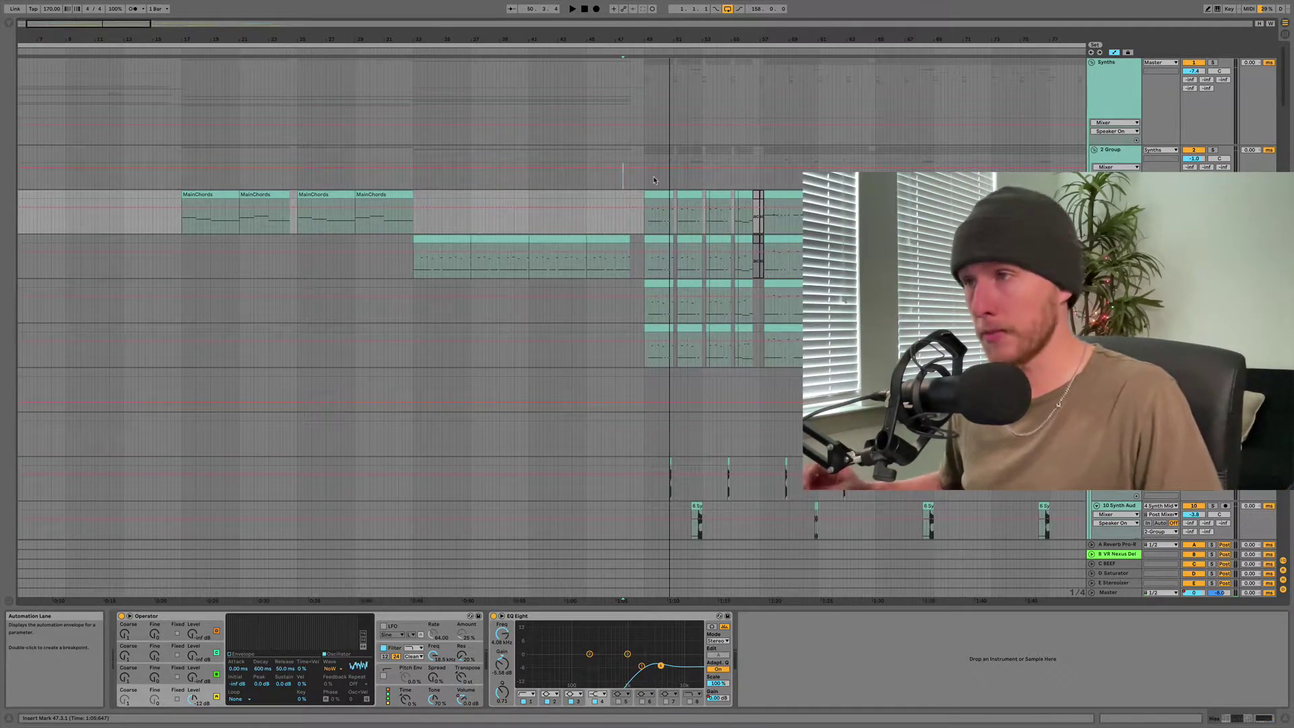
scroll(653, 180, "down", 2)
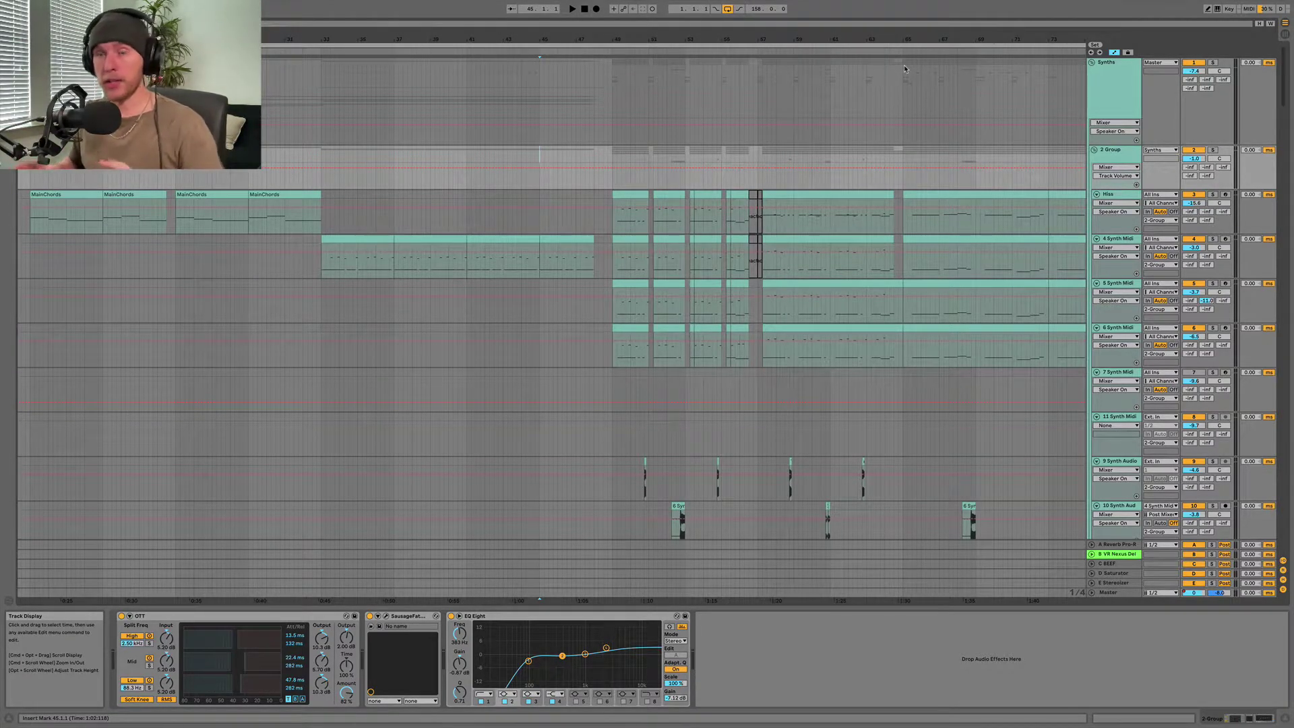
key("space")
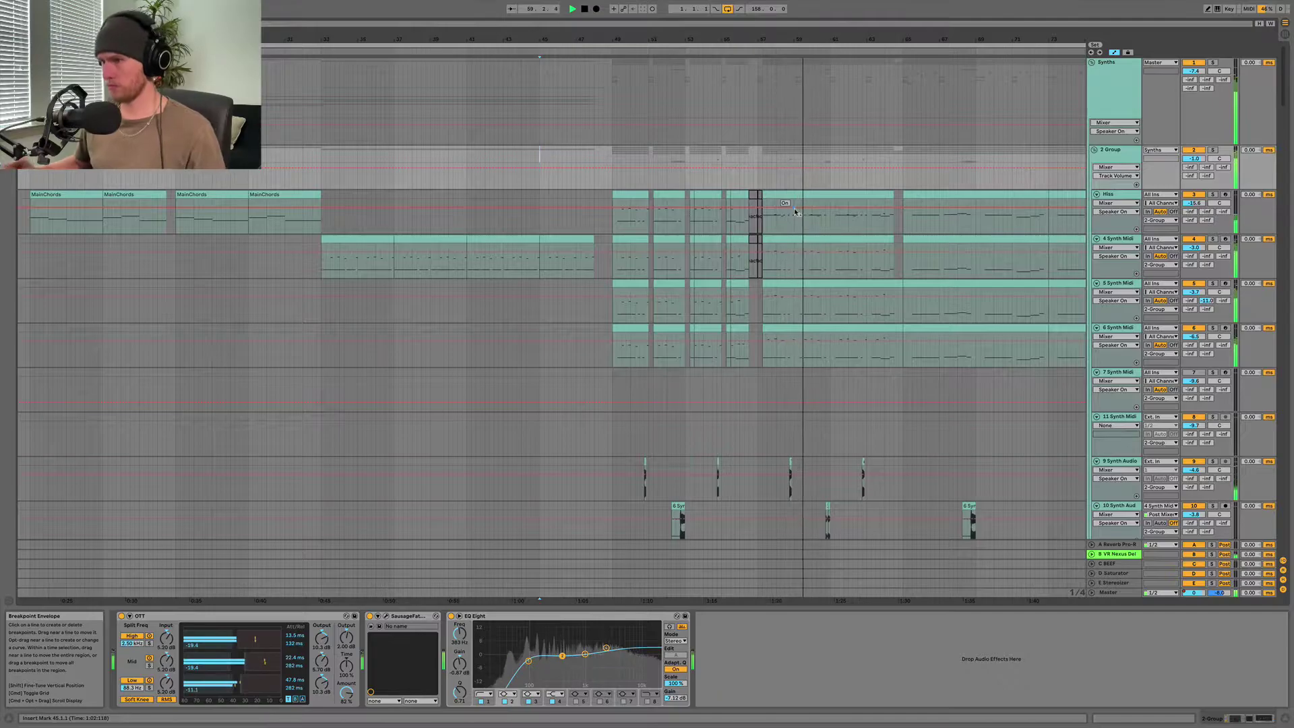
scroll(794, 212, "down", 5)
scroll(795, 213, "down", 3)
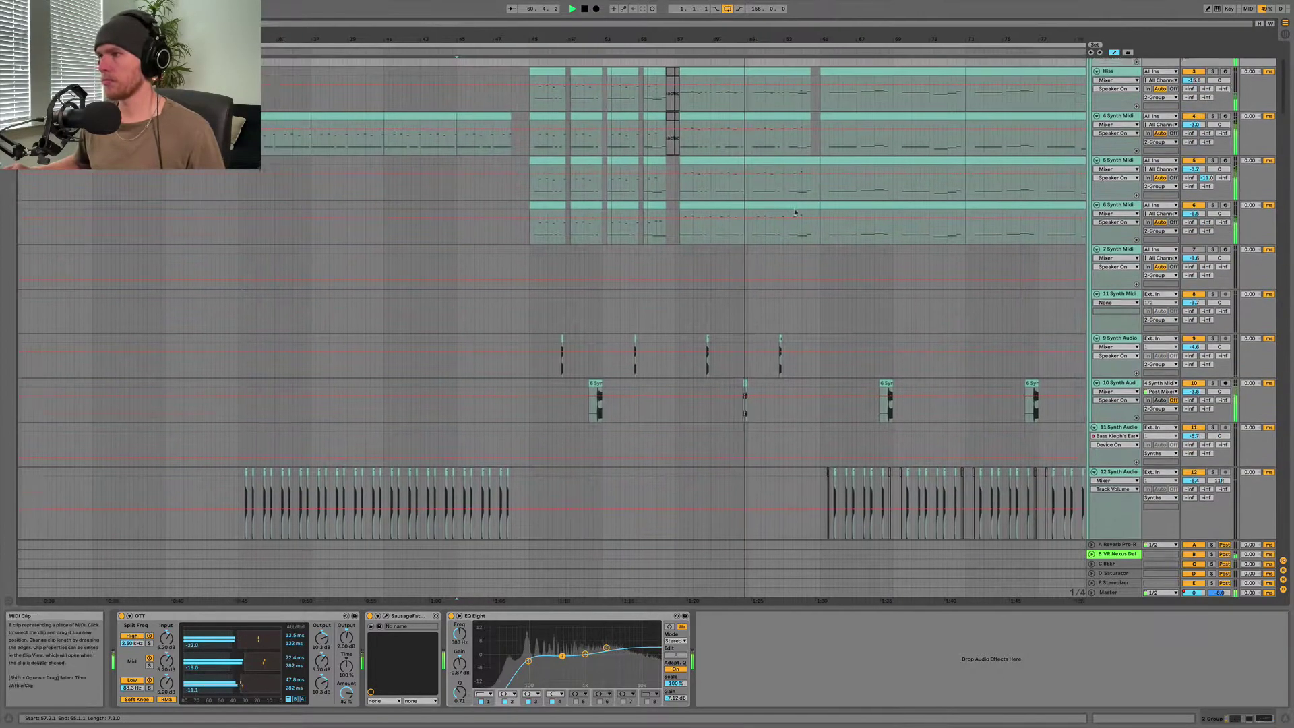
scroll(795, 212, "down", 10)
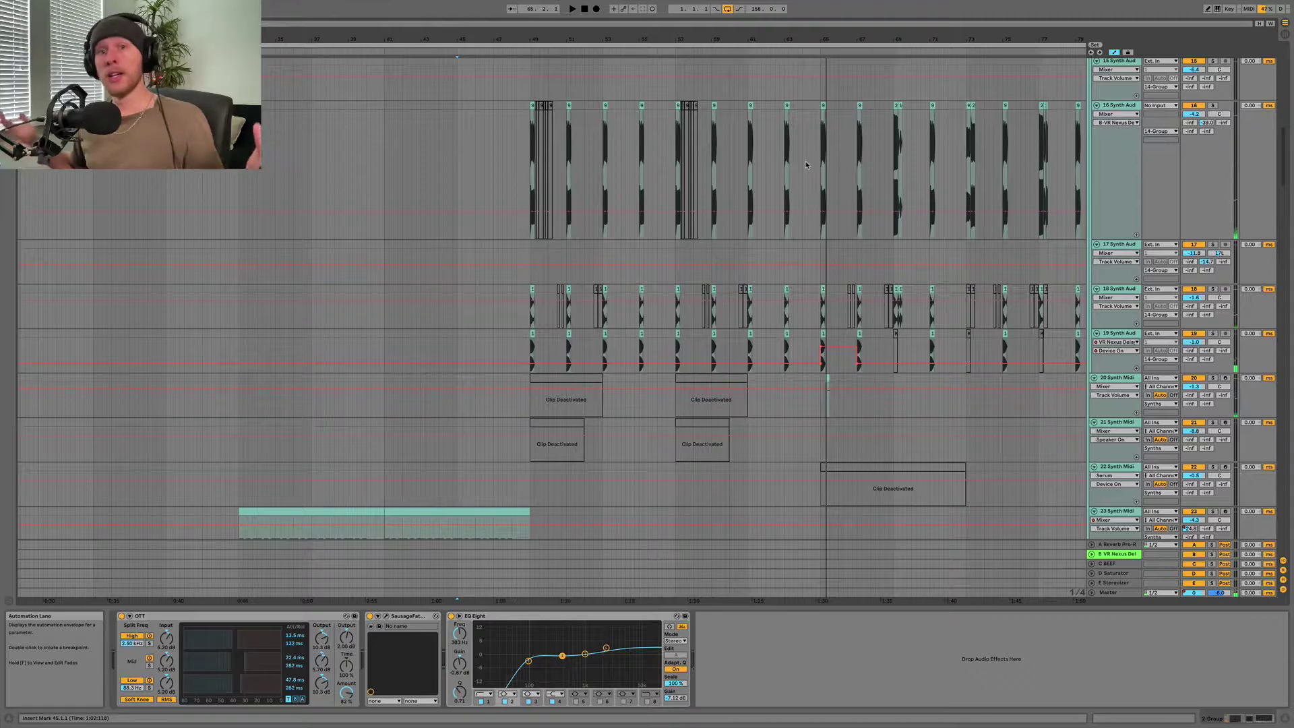
- Look through the synth group's tracks and play the drop from bar 47 down to the drum tracks
scroll(806, 165, "down", 20)
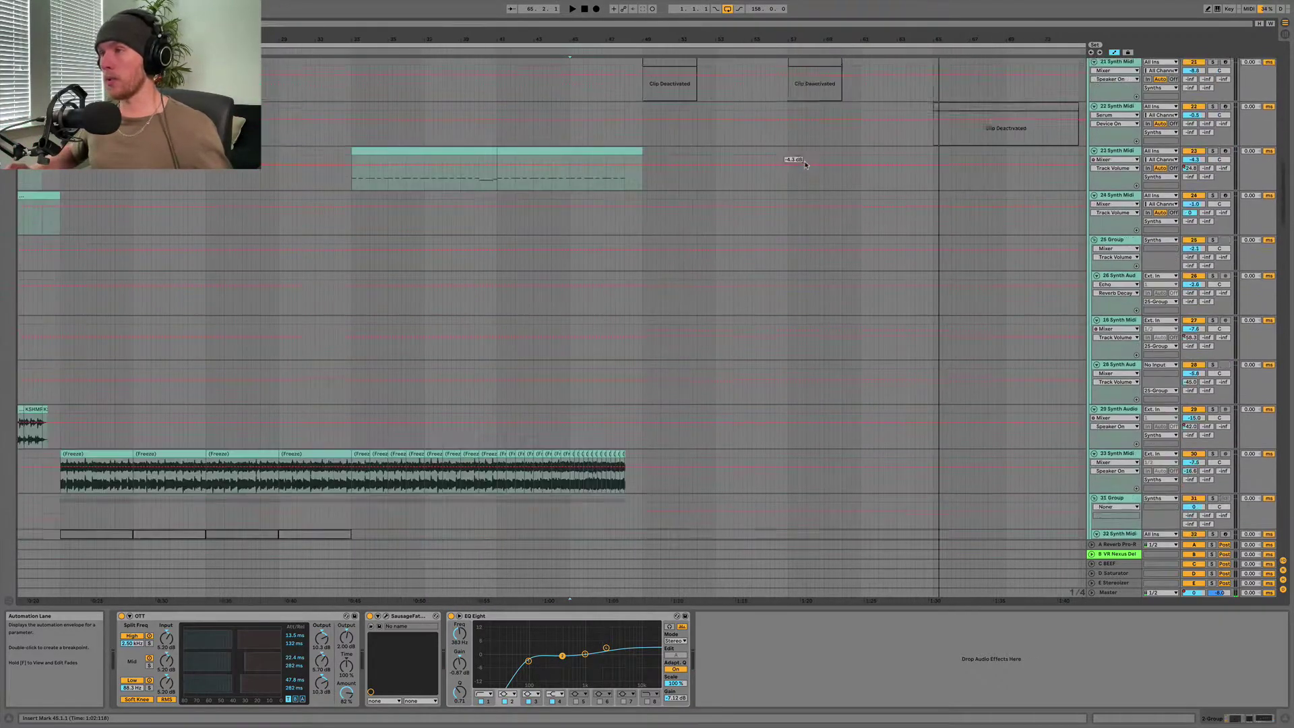
scroll(806, 164, "up", 20)
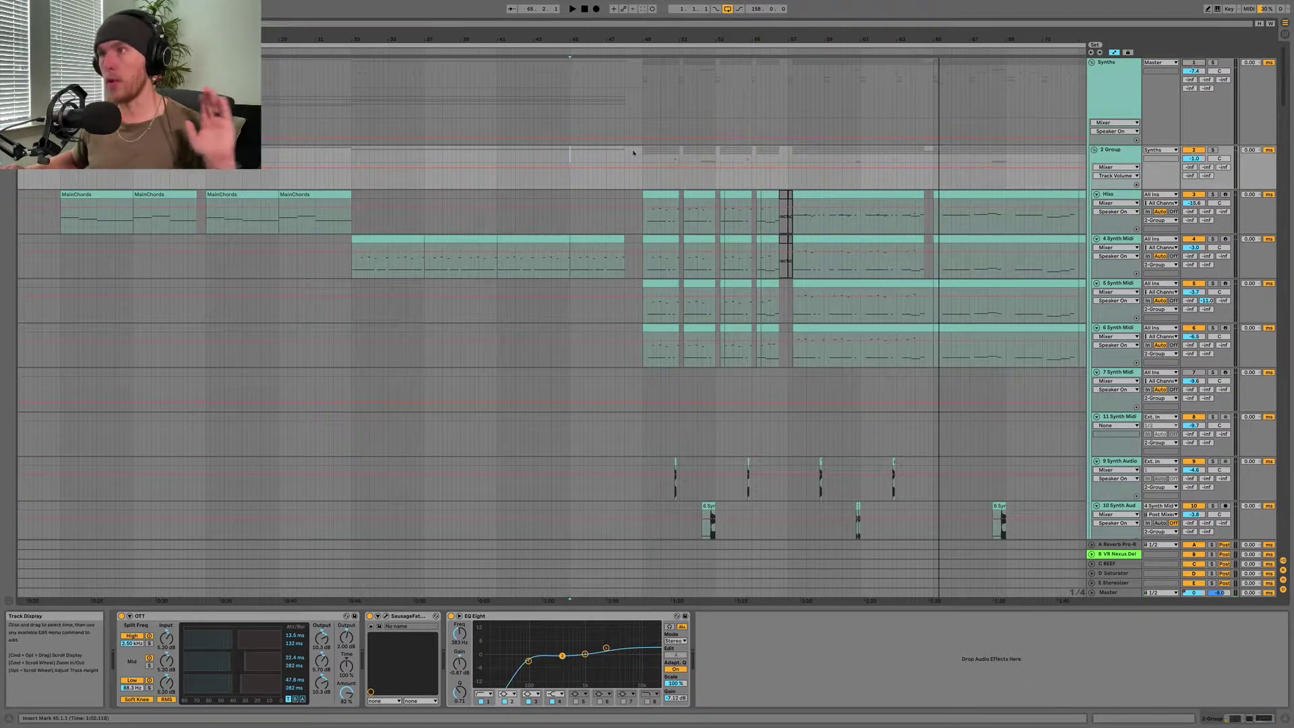
scroll(541, 145, "down", 20)
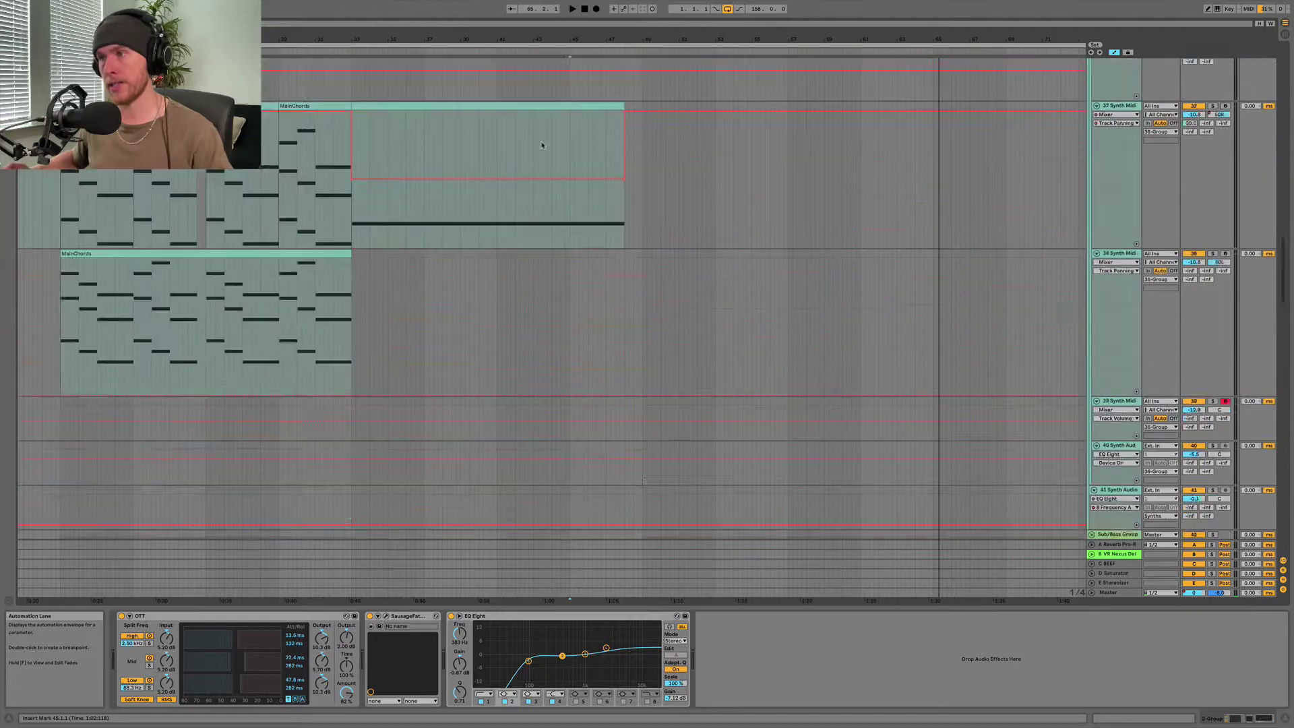
scroll(542, 144, "up", 20)
left_click(615, 157)
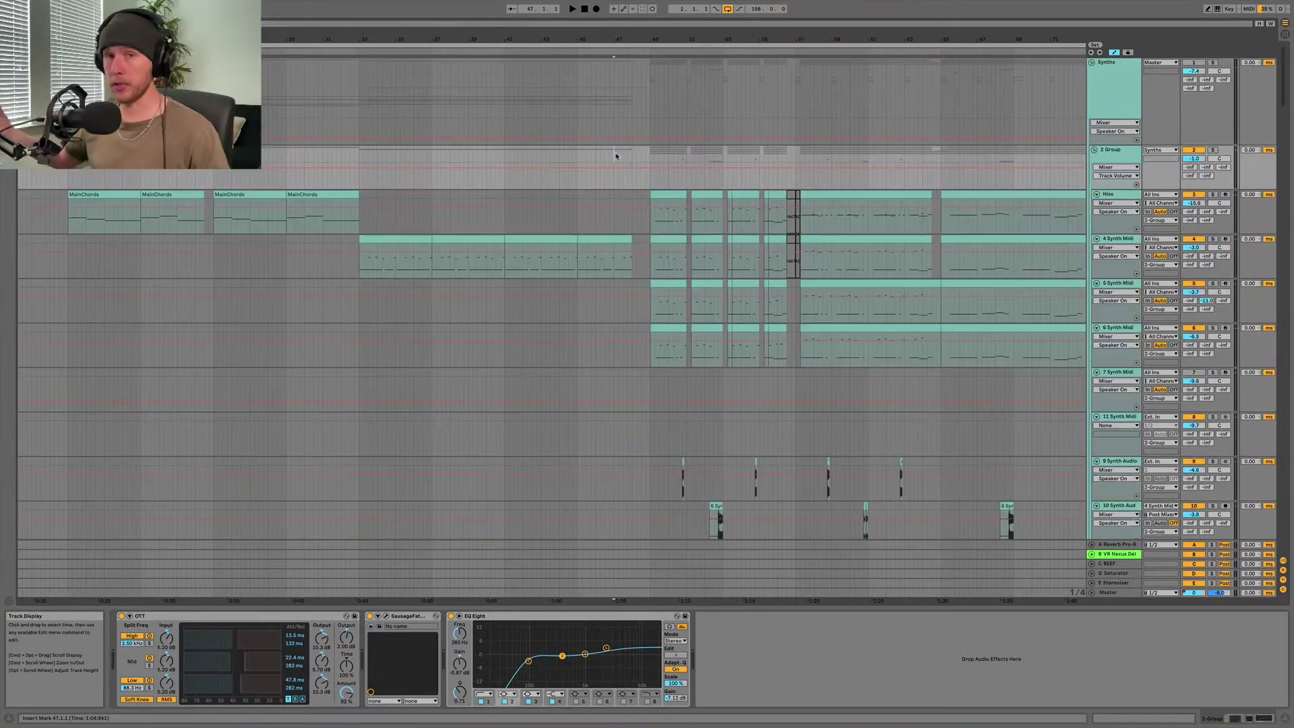
key("space")
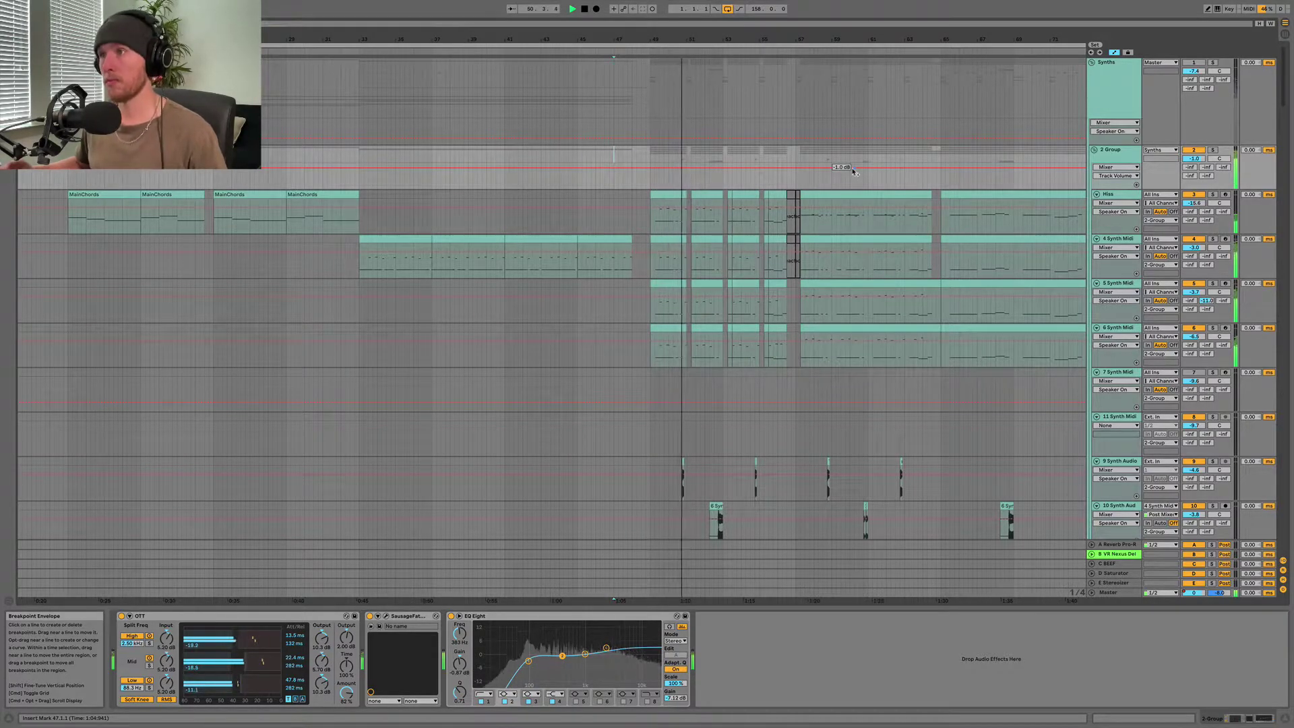
scroll(853, 170, "down", 20)
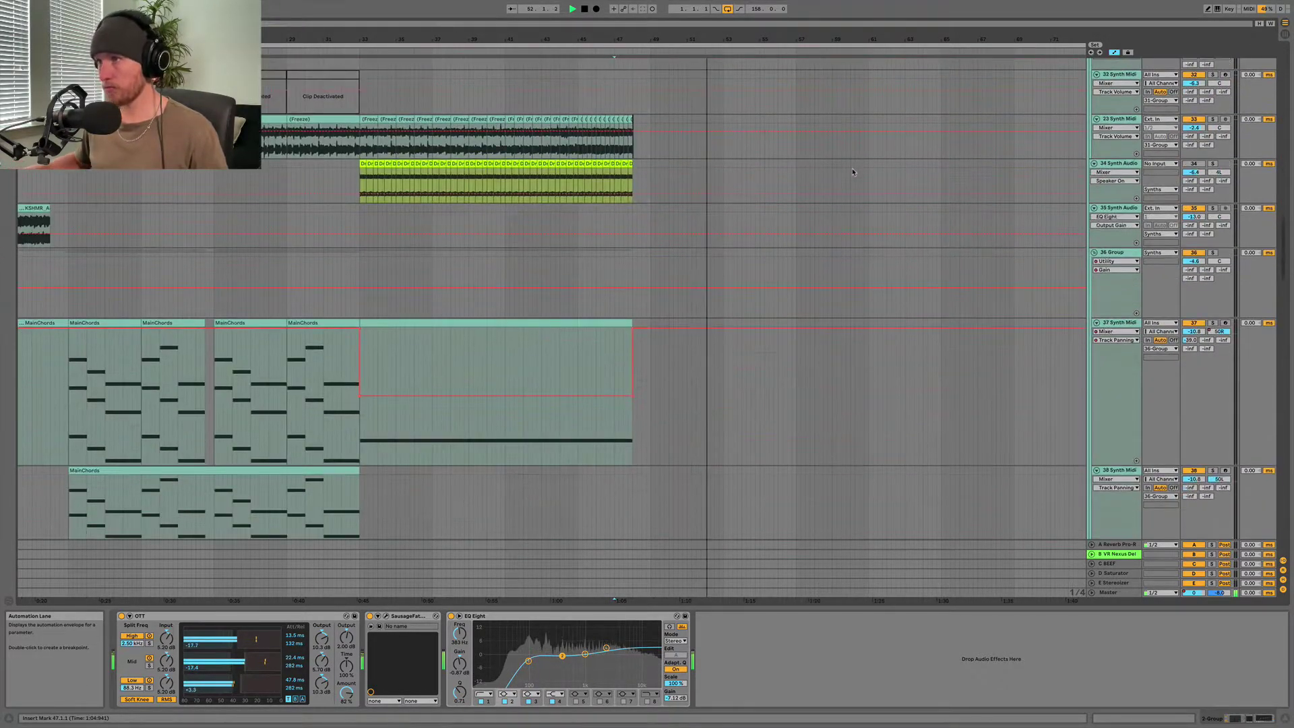
scroll(852, 172, "down", 4)
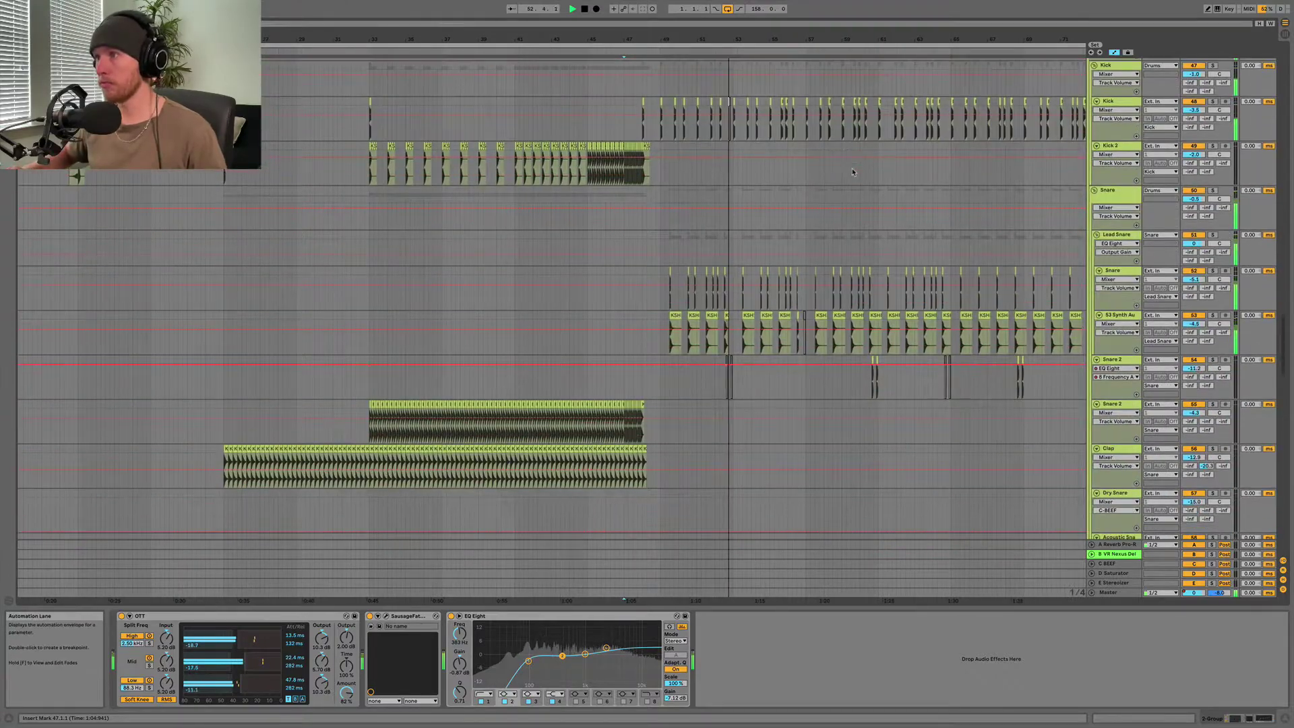
scroll(853, 171, "right", 3)
key("space")
- Solo the Kick track and play it from its clip at bar 49
scroll(409, 103, "up", 3)
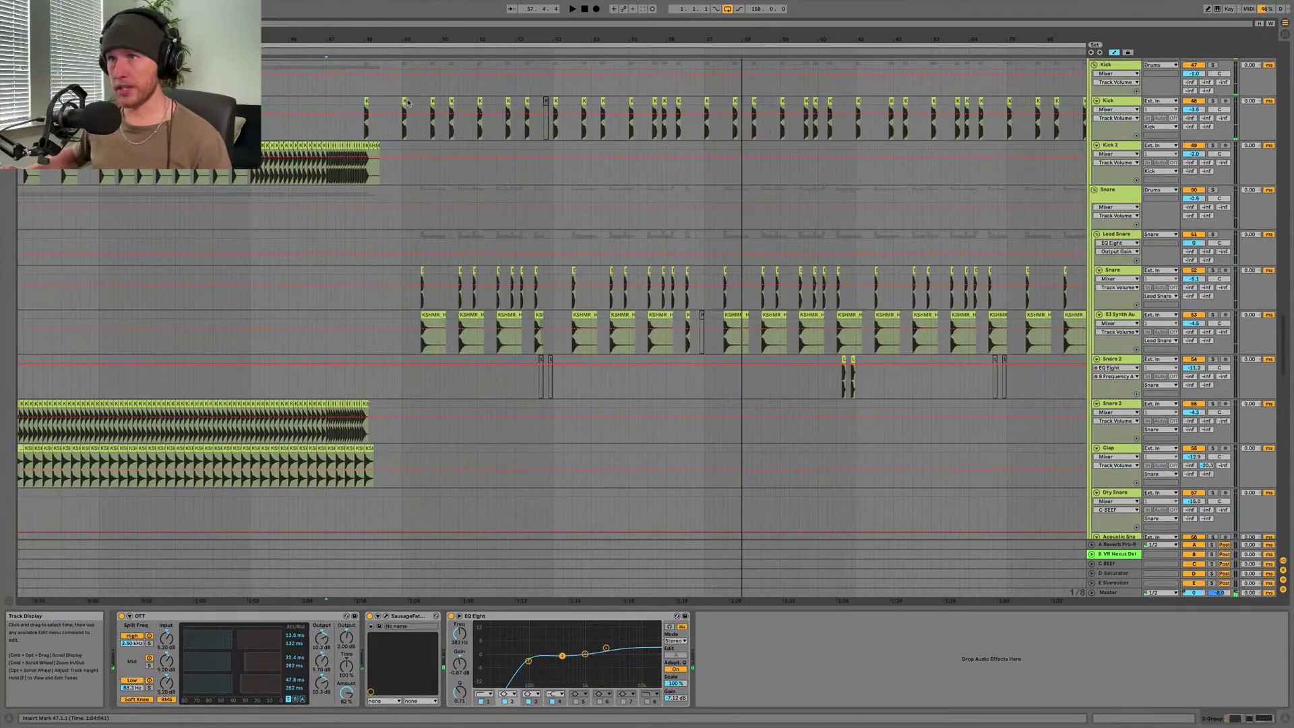
left_click(406, 103)
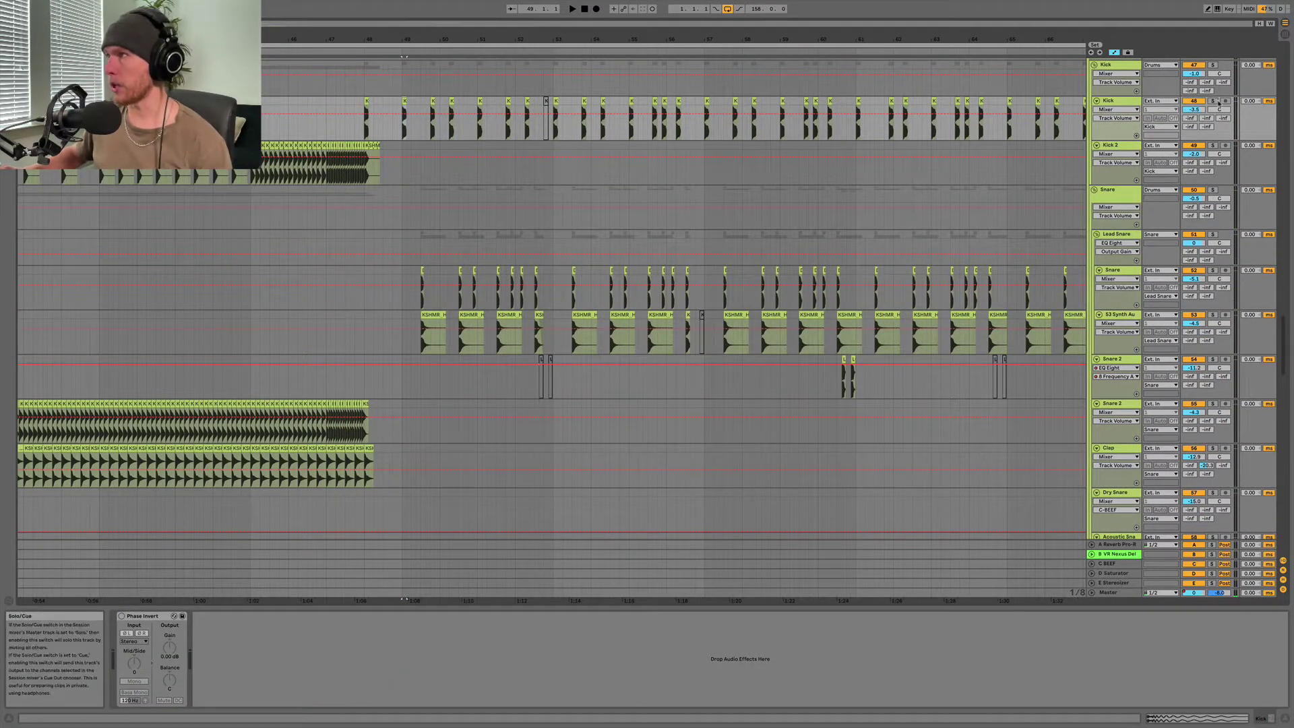
key("space")
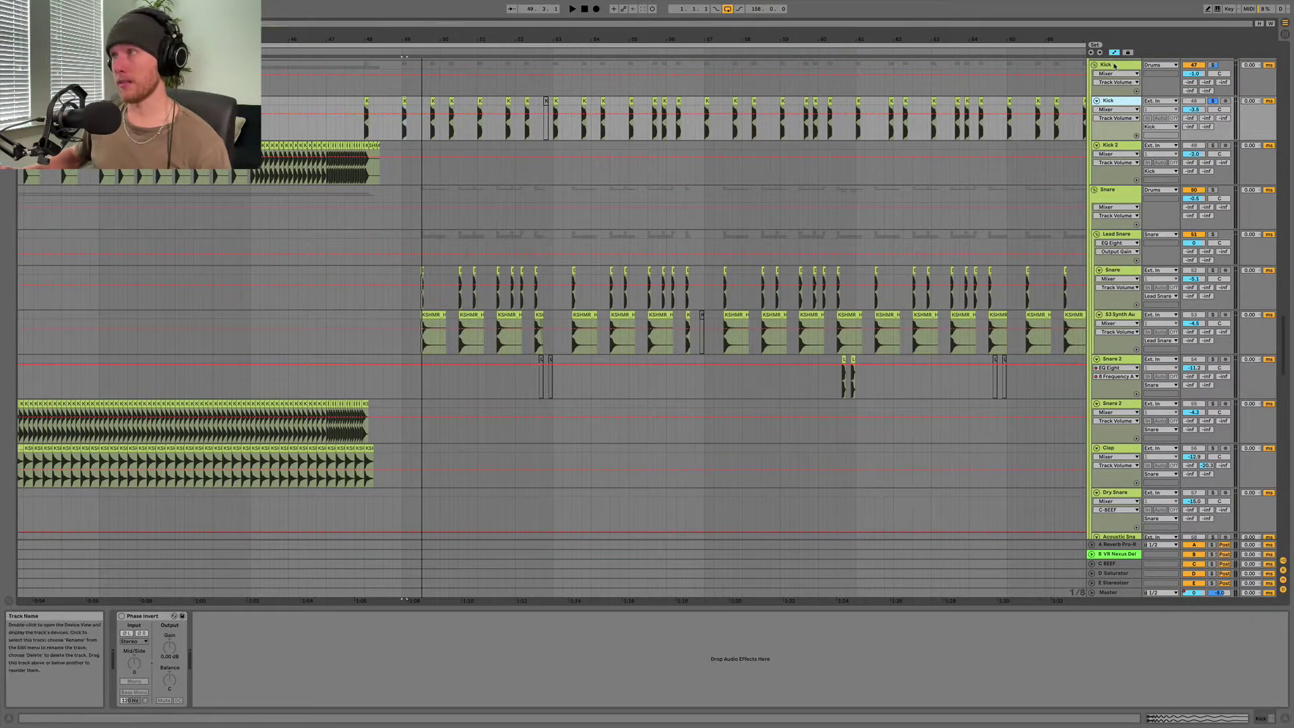
- Solo the Lead Snare group
scroll(457, 271, "up", 3)
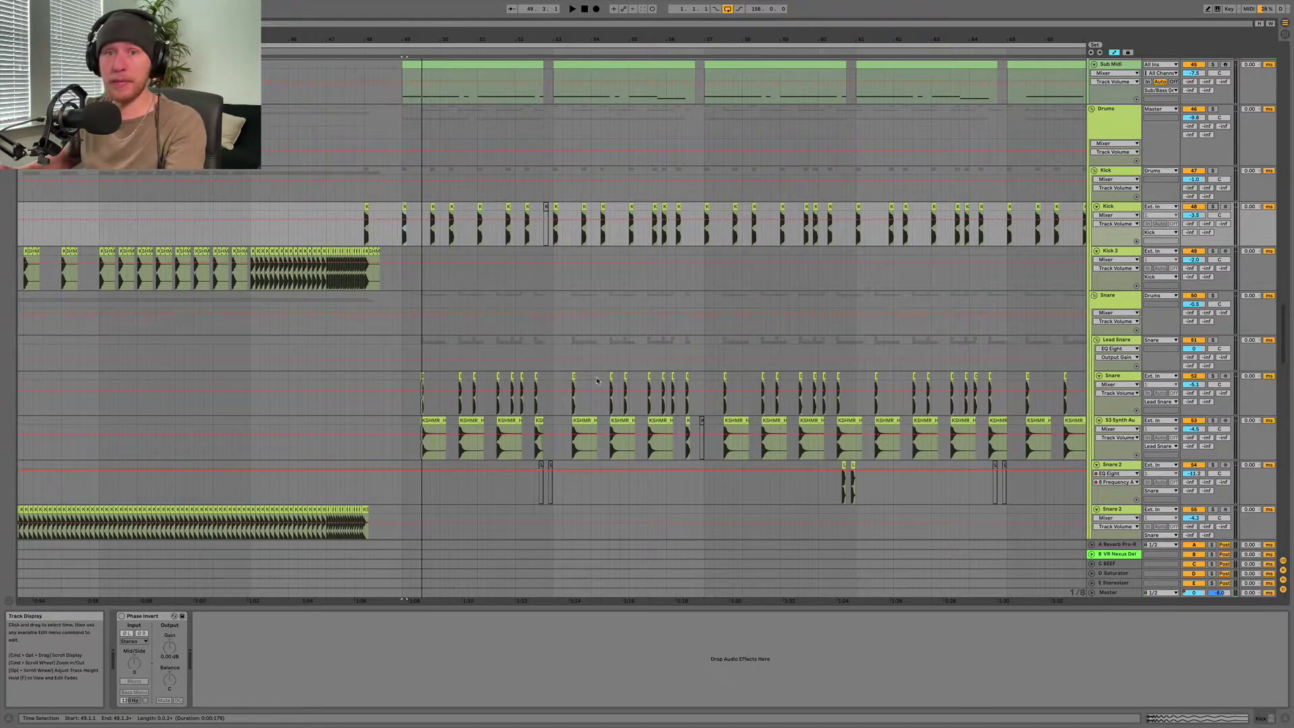
scroll(1119, 364, "up", 1)
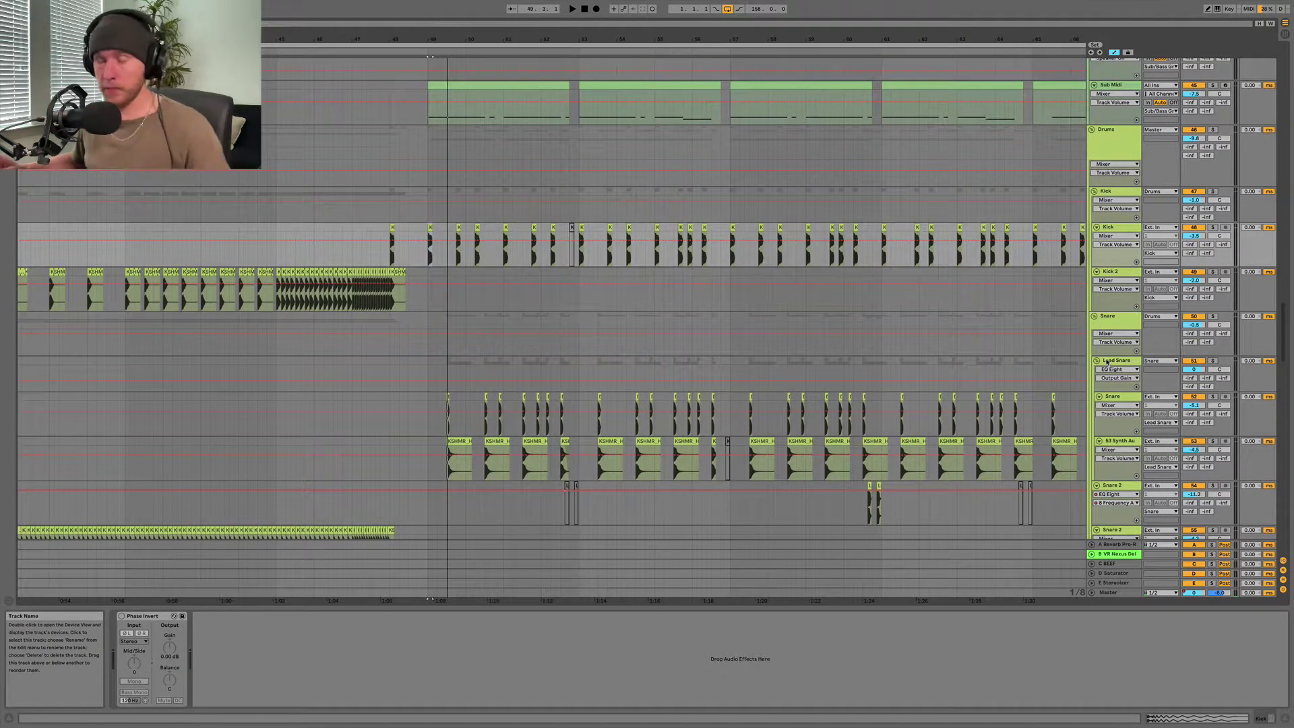
left_click(1107, 362)
left_click(1211, 361)
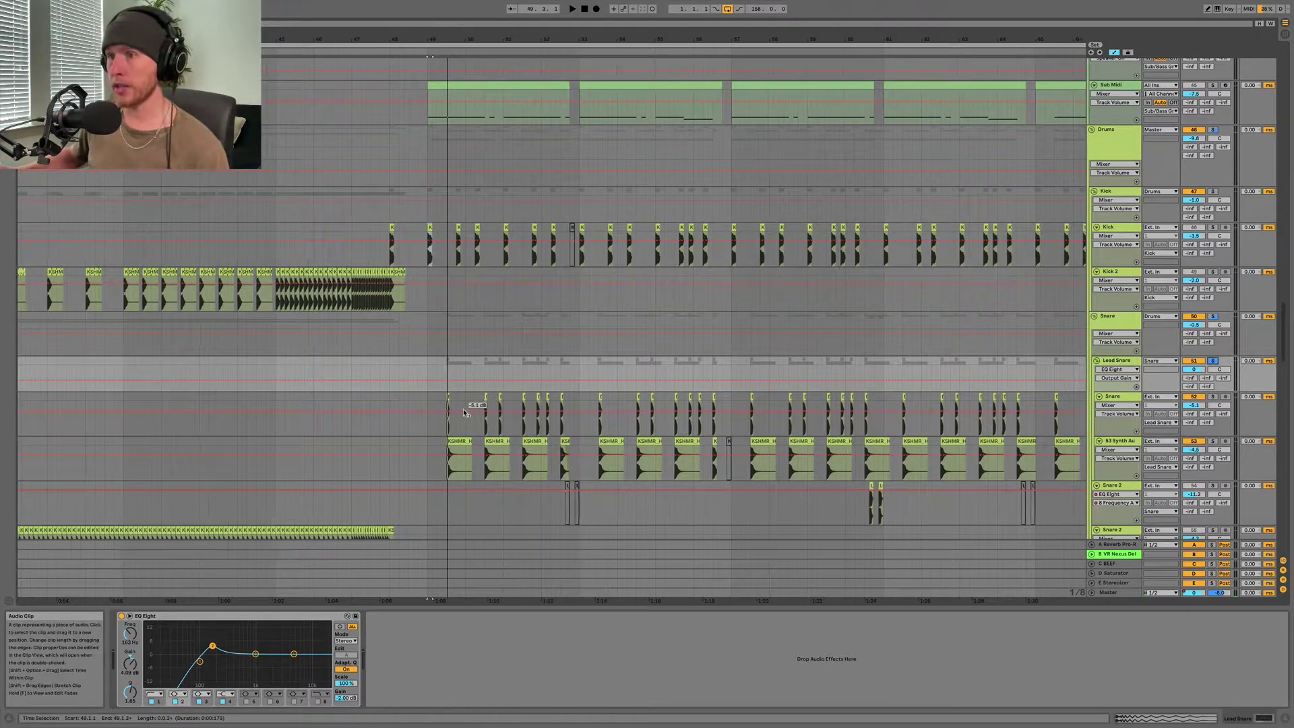
- Play the Lead Snare group's layers from bar 49, soloing the Snare track and the KSHMR hard snare track in turn
scroll(466, 412, "up", 5)
scroll(465, 415, "left", 3)
key("space")
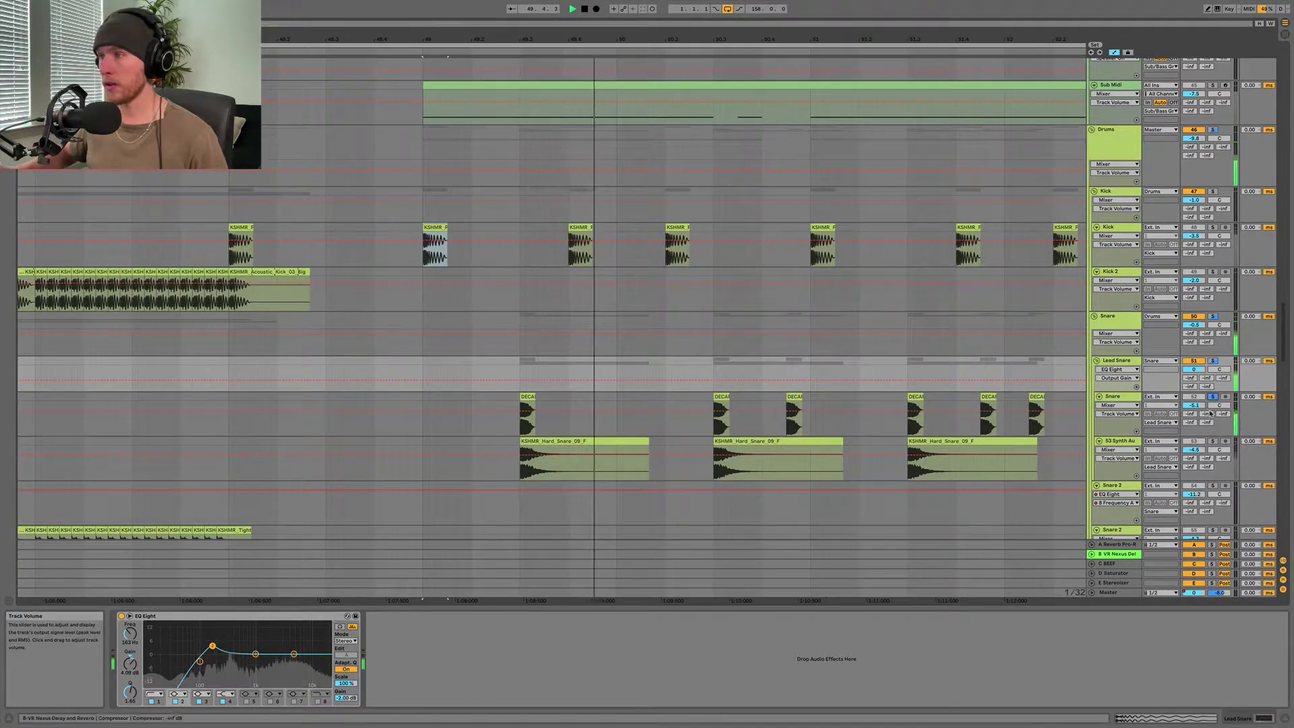
left_click(1212, 441)
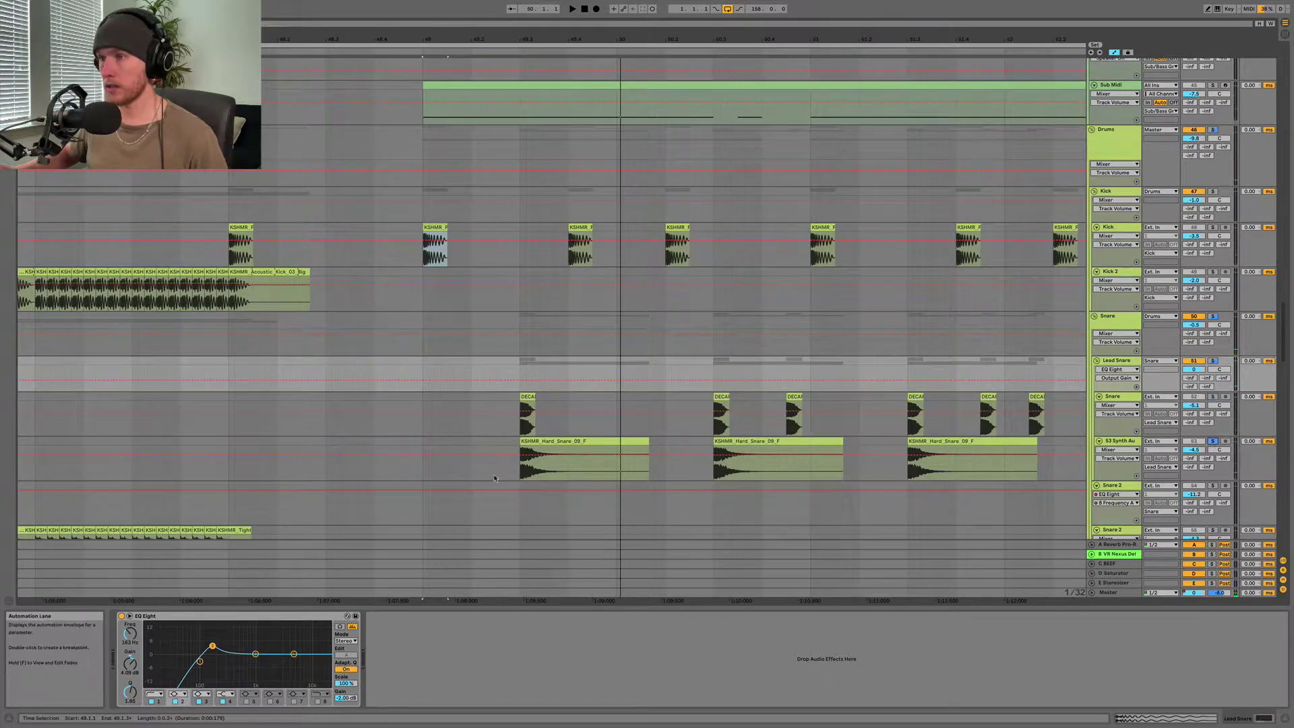
left_click(543, 440)
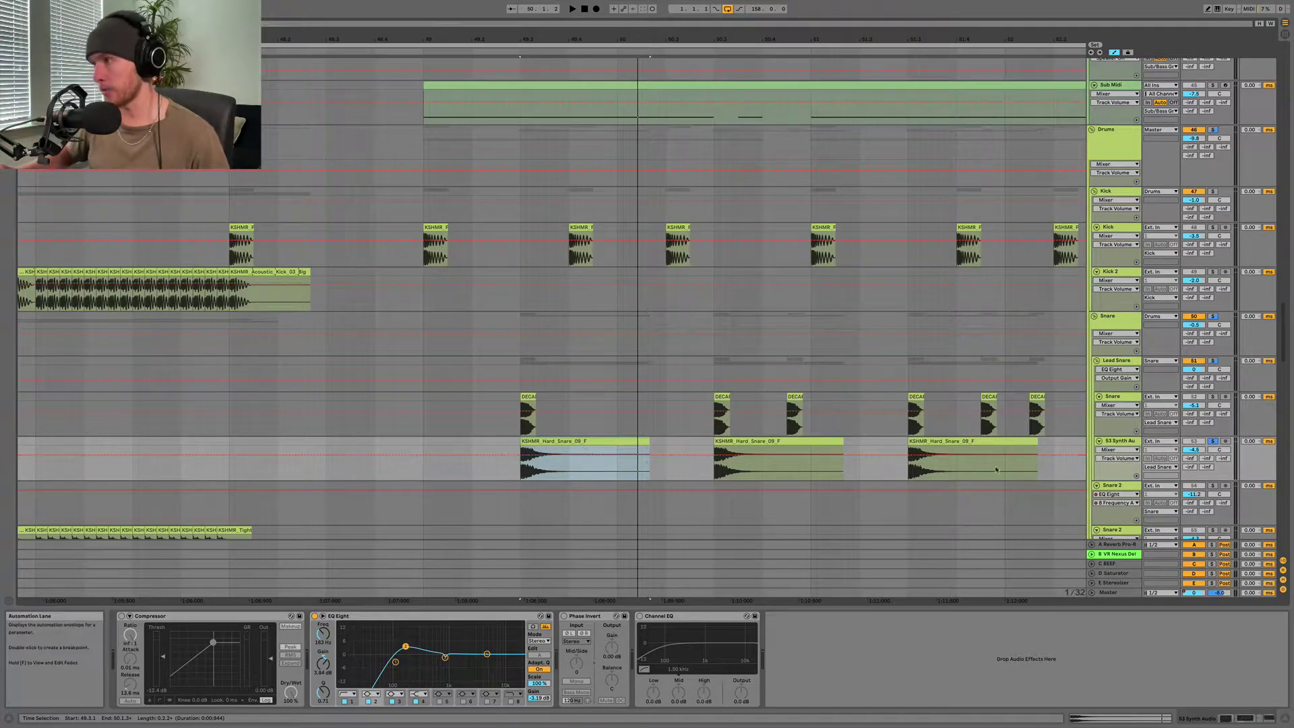
- Solo the Hi-Hats track and play the Hi-Hats and Open Hats layers of the drop
scroll(577, 269, "right", 2)
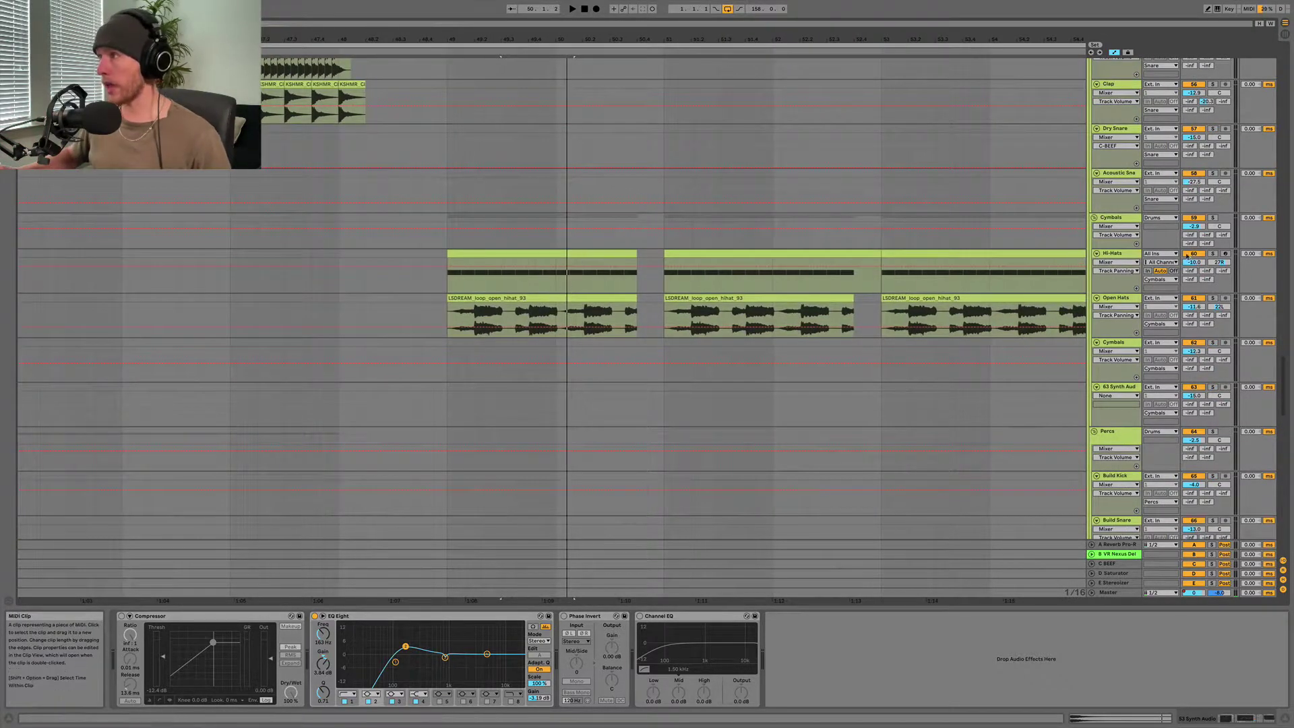
left_click(1212, 255)
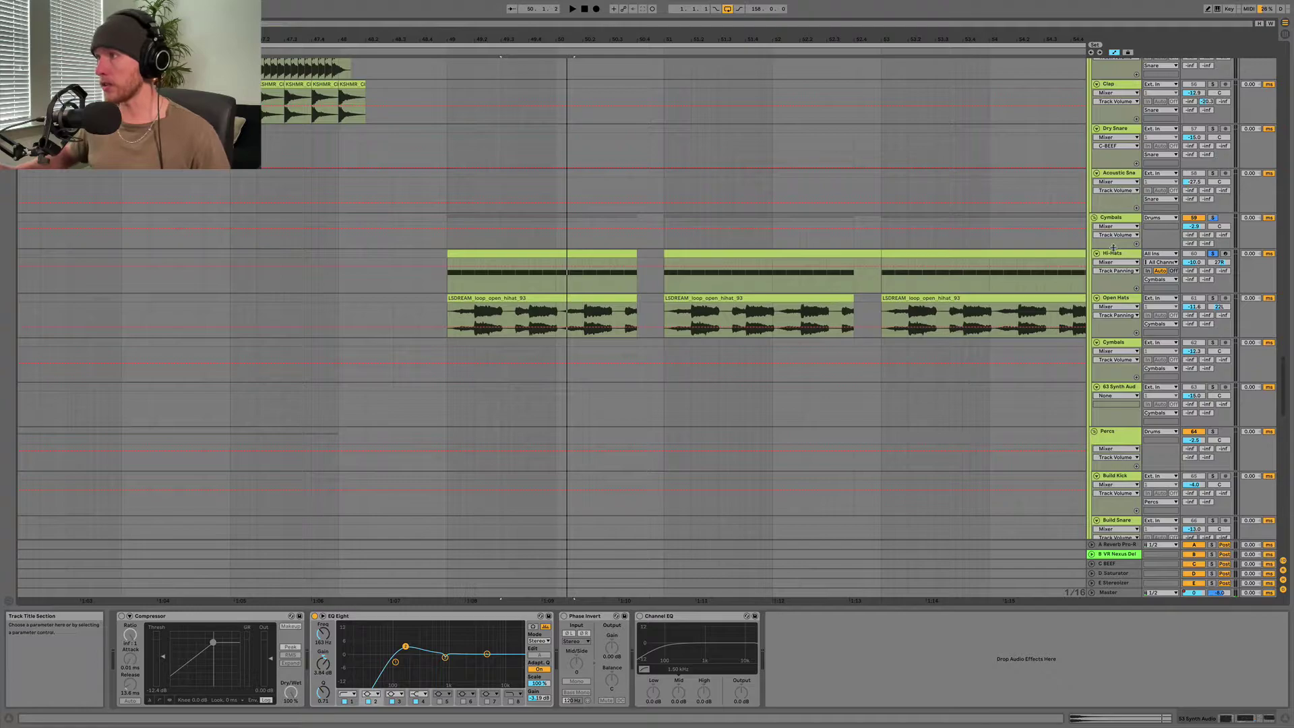
key("space")
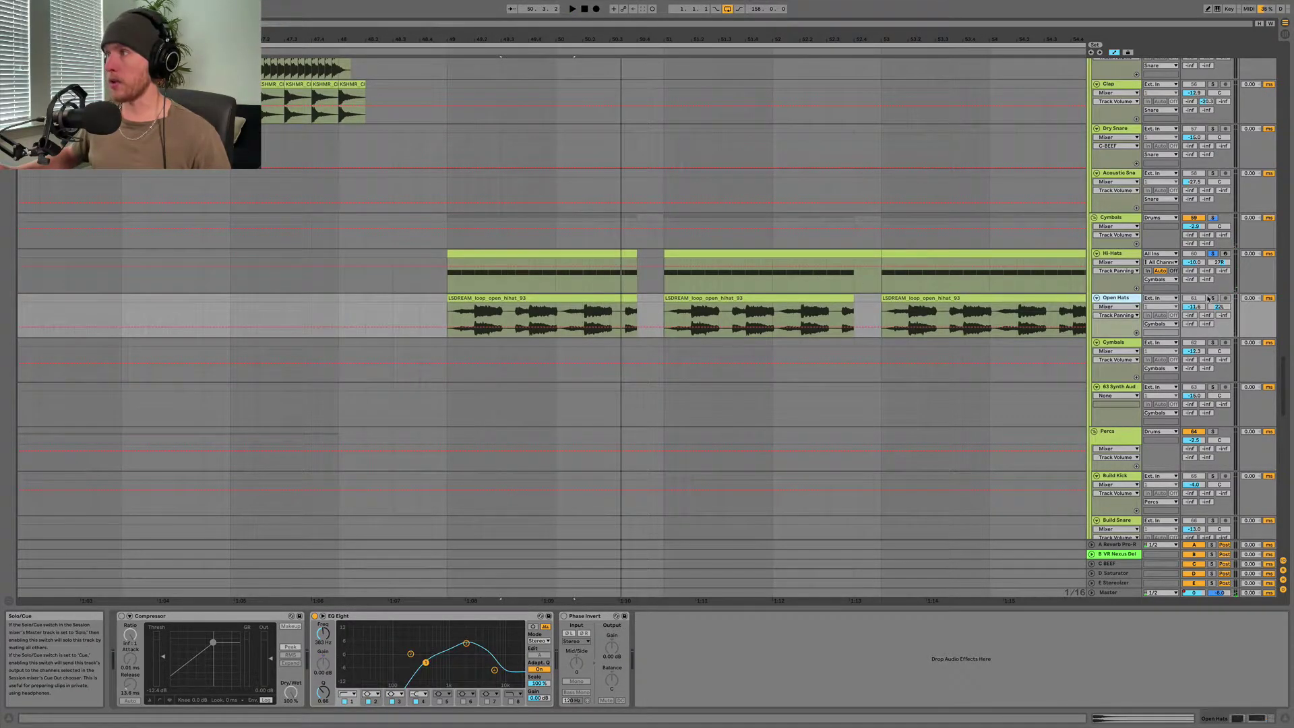
key("space")
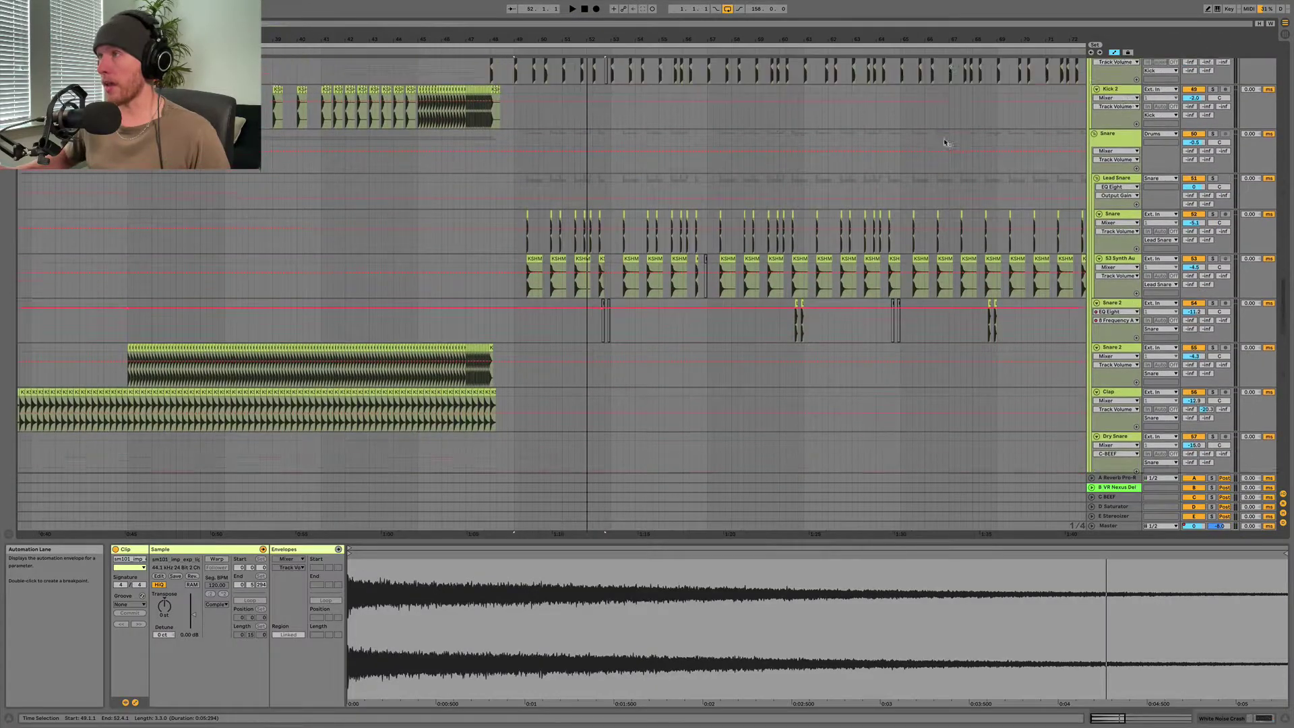
- Solo the Sub Midi track, show its device chain and play the sub bass
scroll(1213, 410, "up", 10)
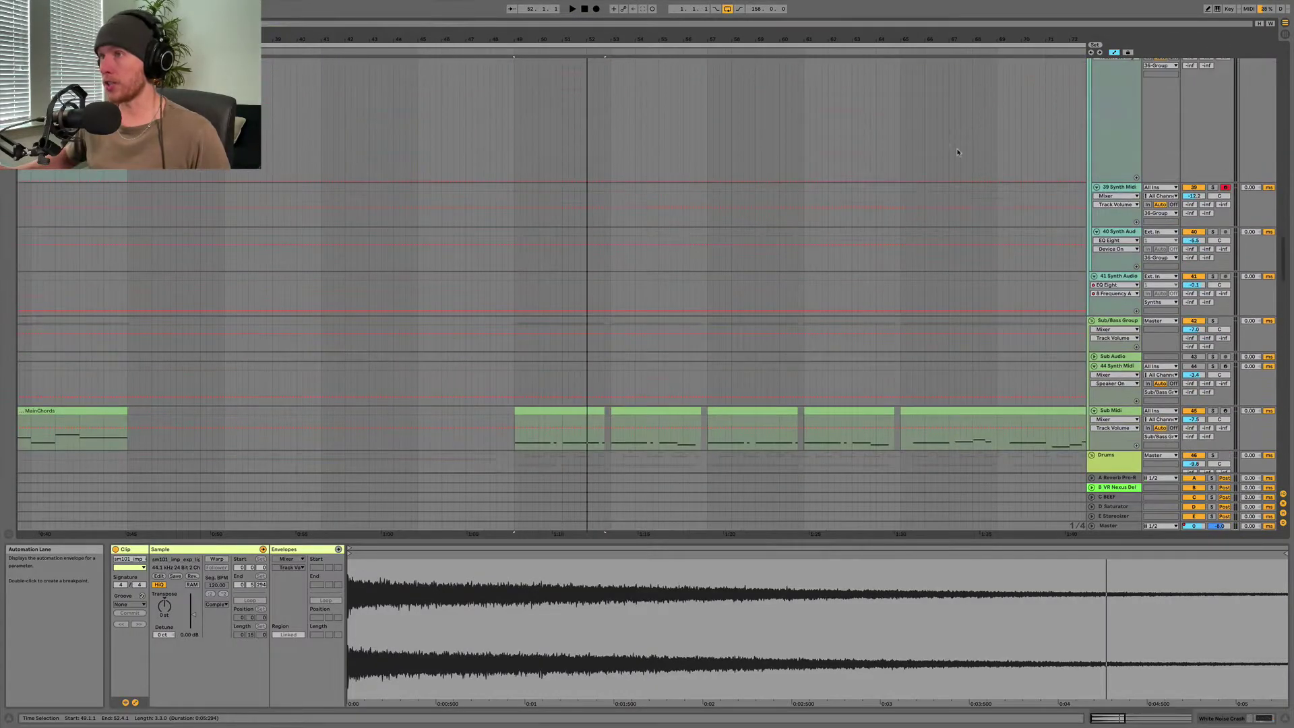
scroll(1213, 410, "down", 1)
left_click(1213, 409)
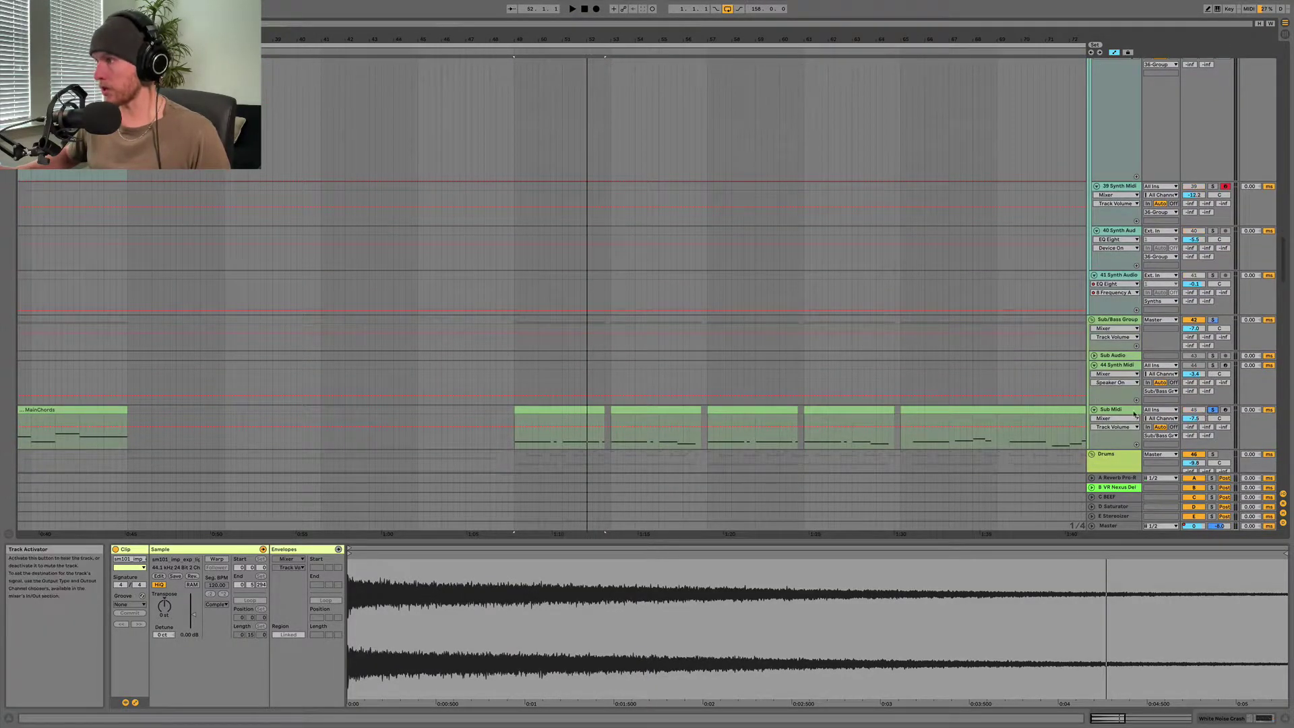
double_click(1133, 411)
key("space")
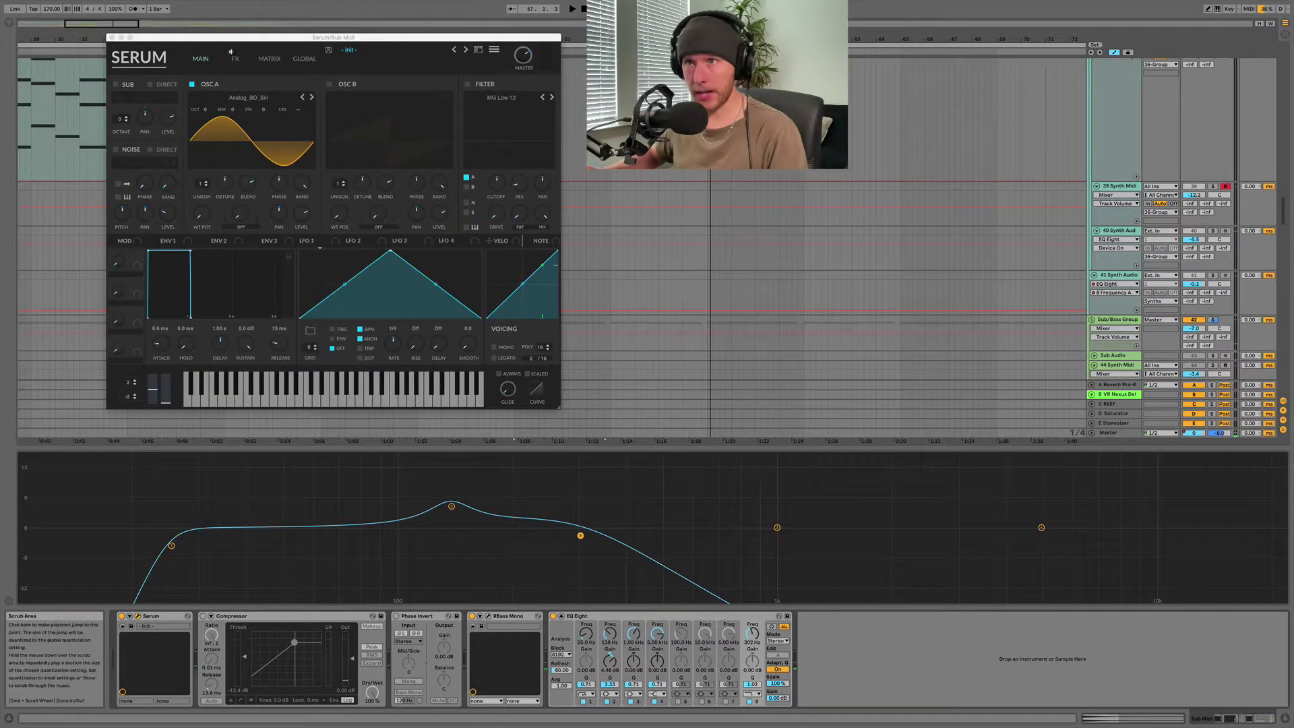
- Check Serum's FX and main pages, and play the sub while examining its EQ Eight spectrum and second band
left_click(233, 57)
left_click(201, 59)
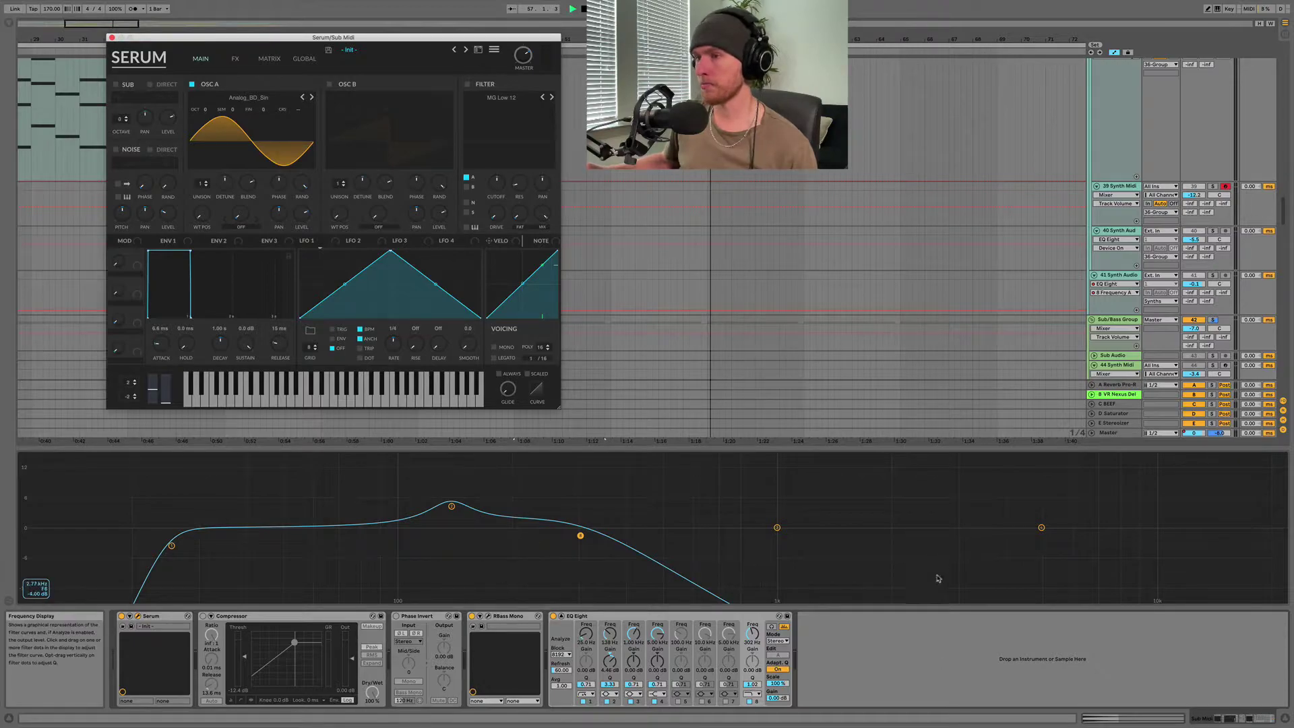
key("space")
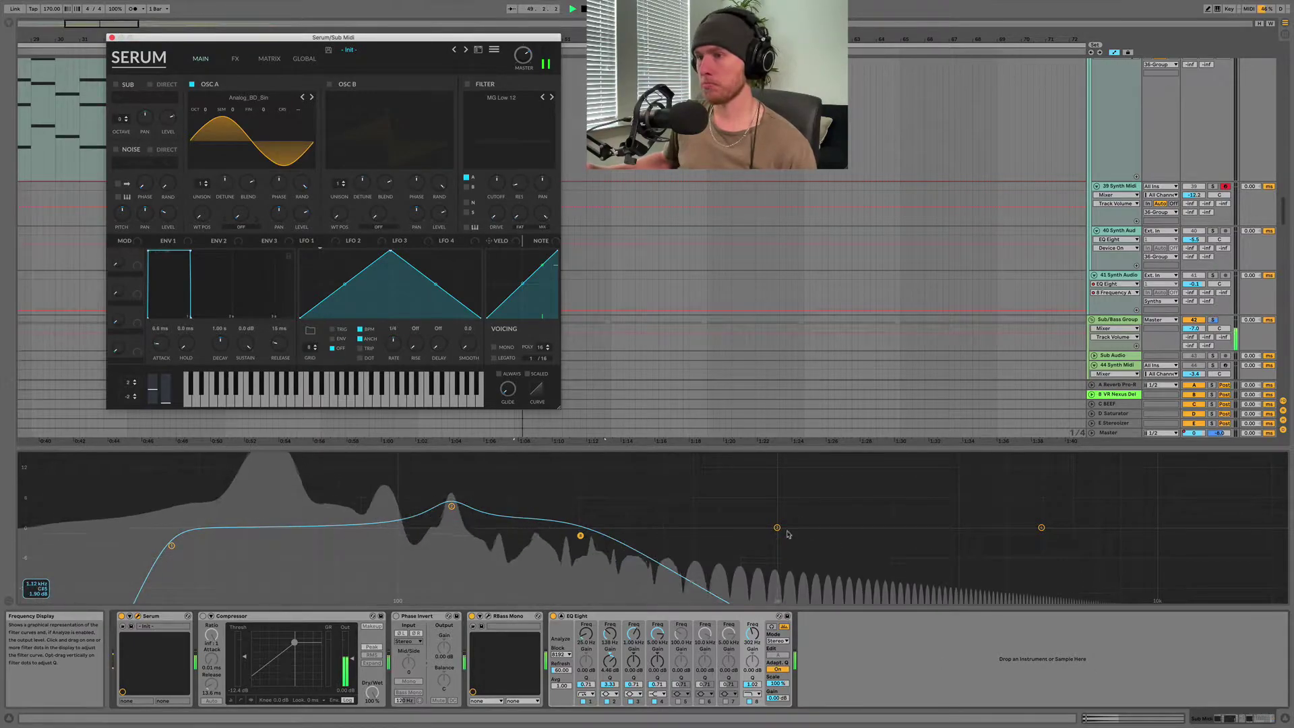
key("space")
left_click(451, 506)
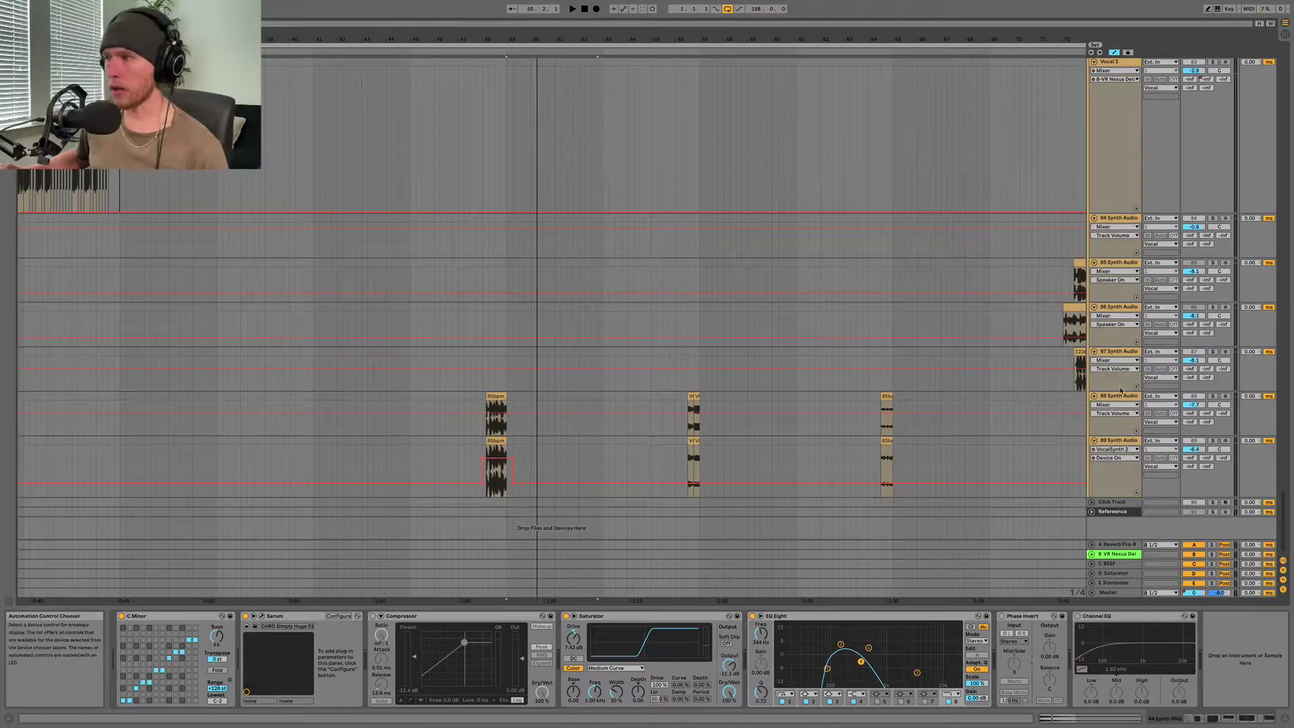
- Solo the 88 Synth Audio vocal track, play its line just before the drop and select its VocalSynth 2 device
left_click(1120, 397)
left_click(449, 371)
scroll(501, 404, "up", 3)
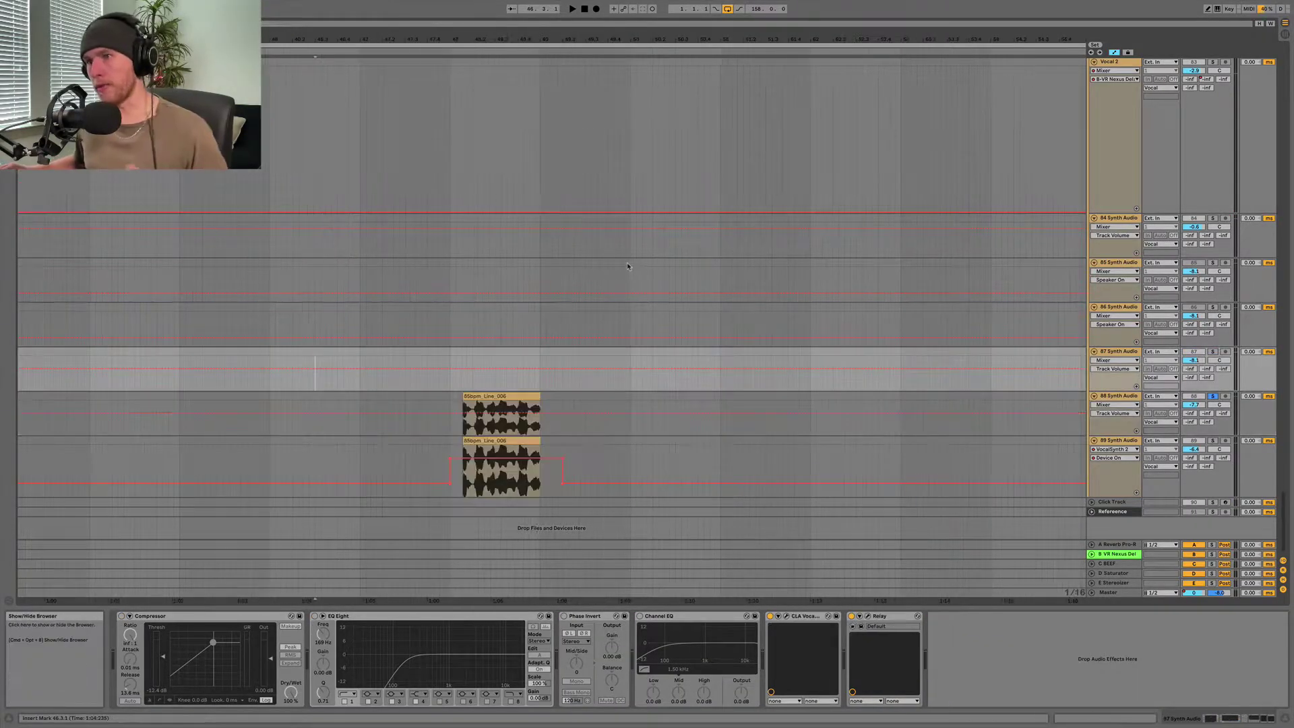
left_click(447, 395)
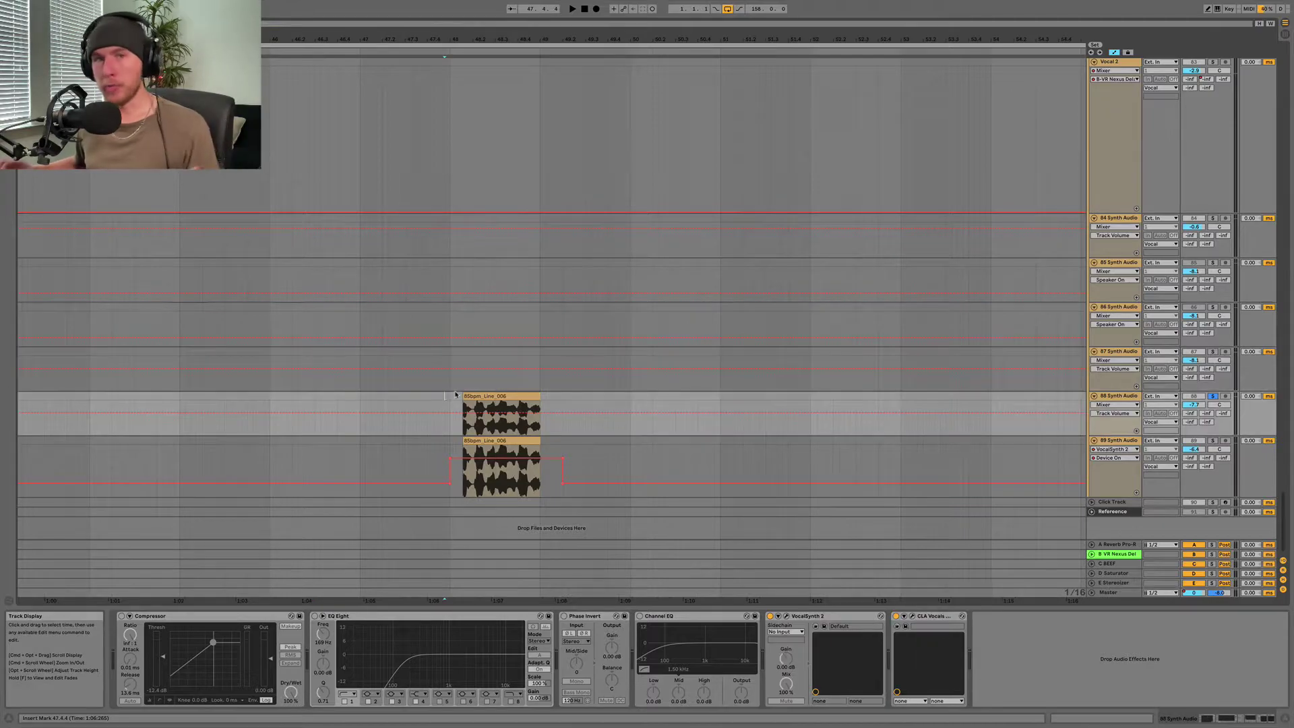
key("space")
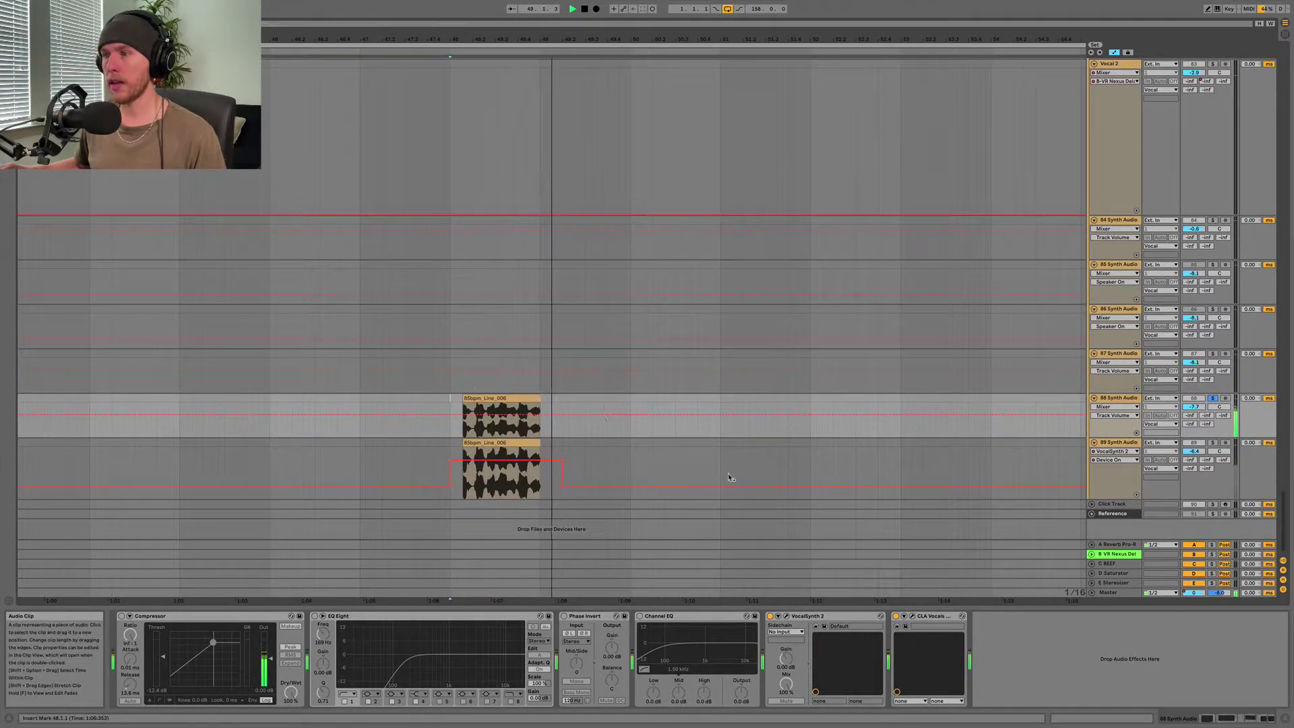
left_click(924, 620)
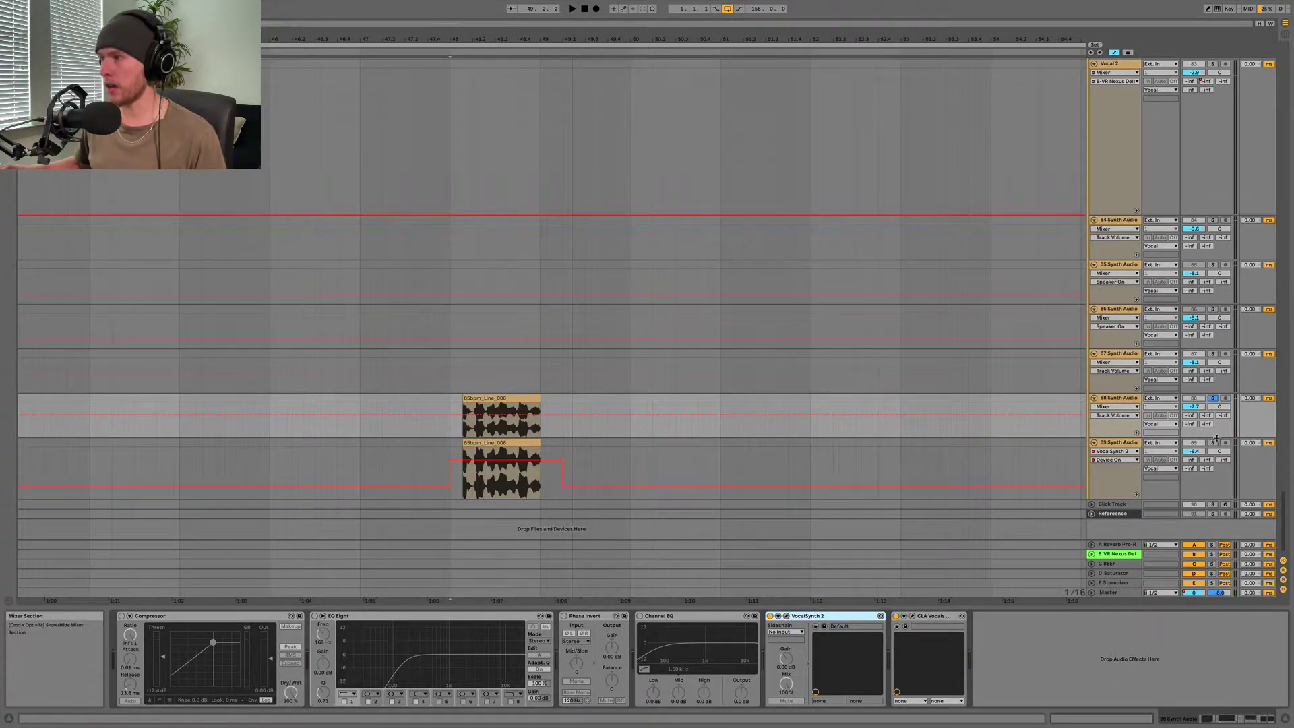
- Solo the 89 Synth Audio vocal layer, show its device chain, and play it and the 88 Synth Audio layer before clearing the solo
left_click(1213, 443)
left_click(1116, 445)
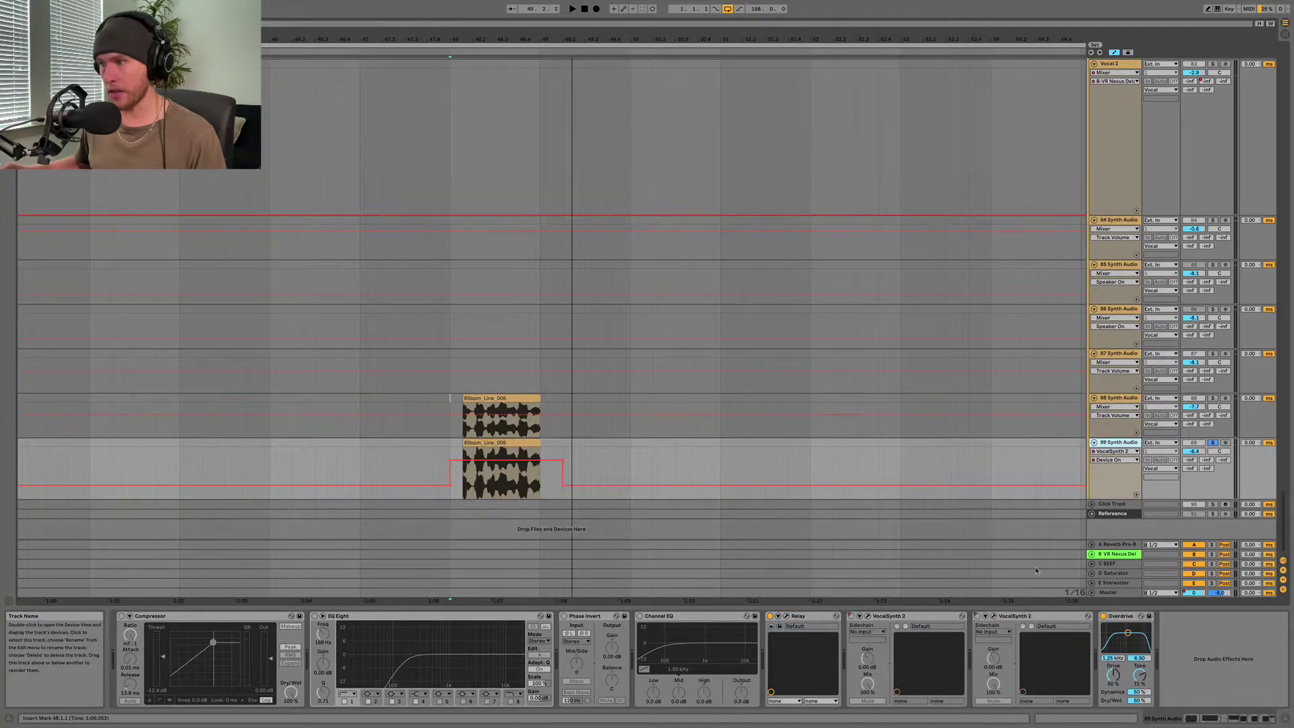
key("space")
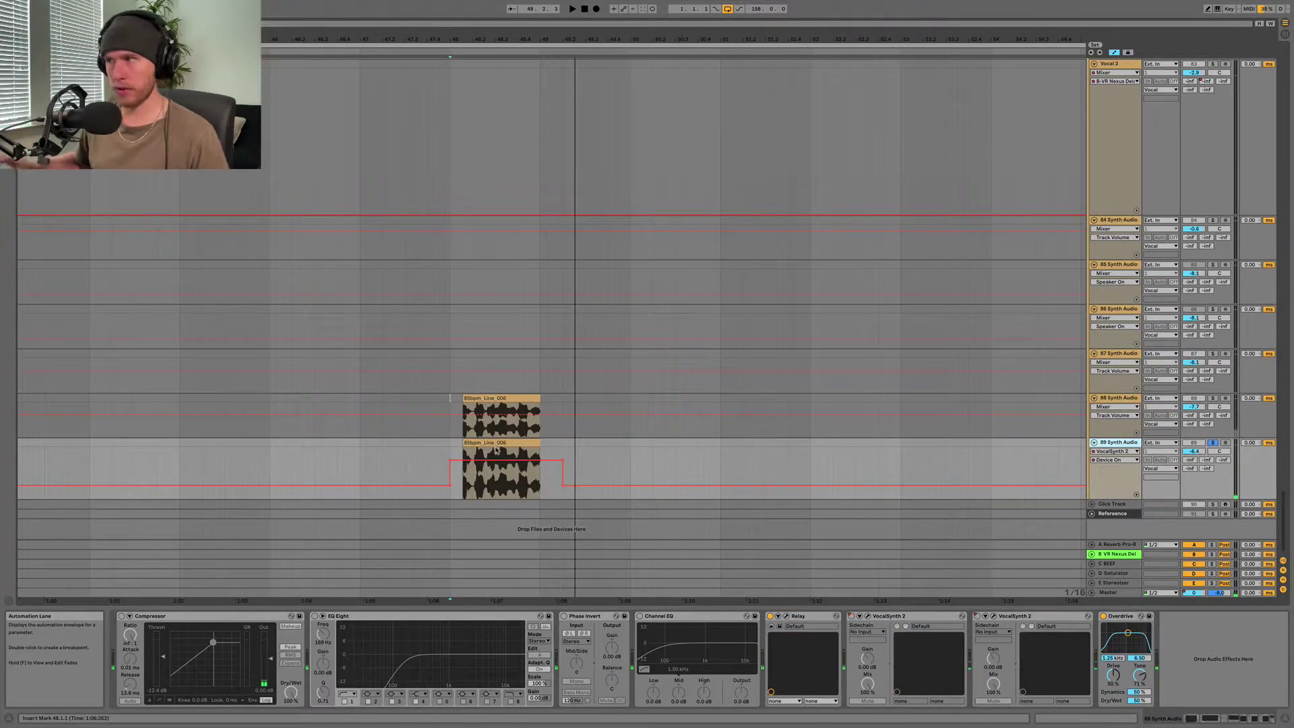
left_click(1213, 399)
key("space")
key("space")
left_click(1213, 398)
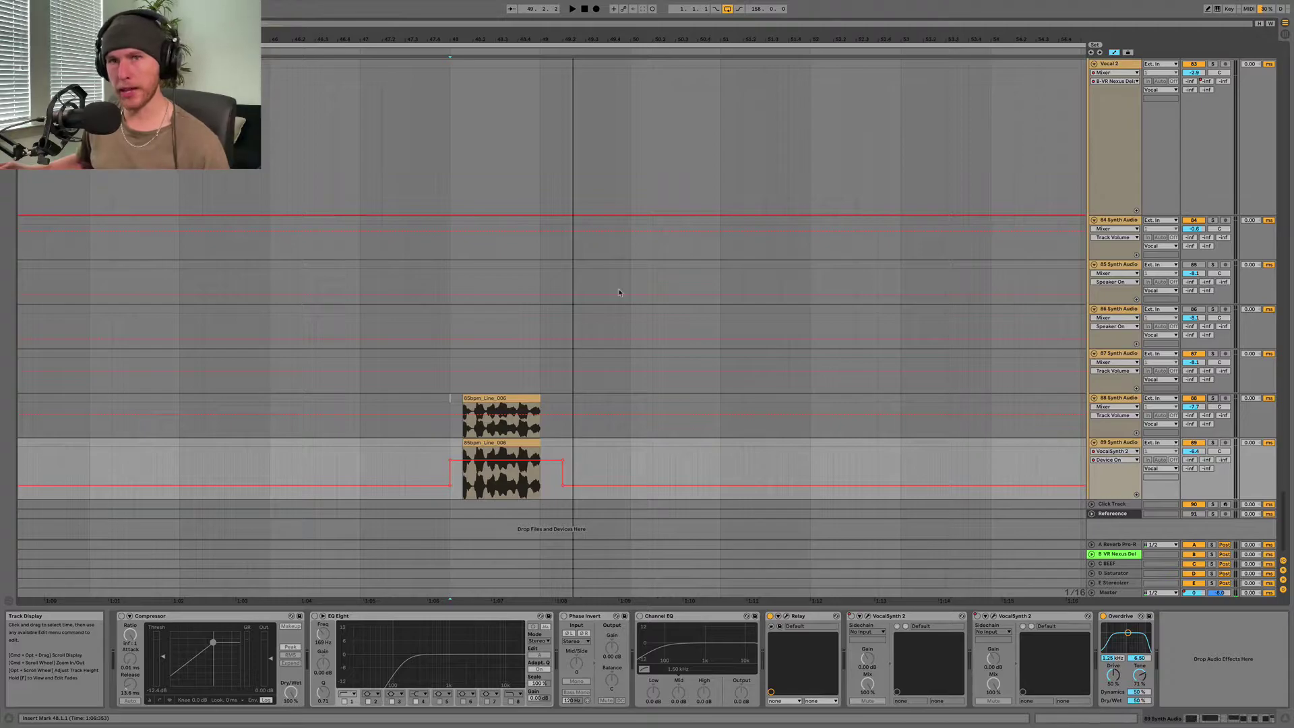
- Group the Hiss track with the three Synth Midi tracks below it, then solo the new group and play it from bar 49
scroll(642, 309, "up", 15)
left_click(930, 338)
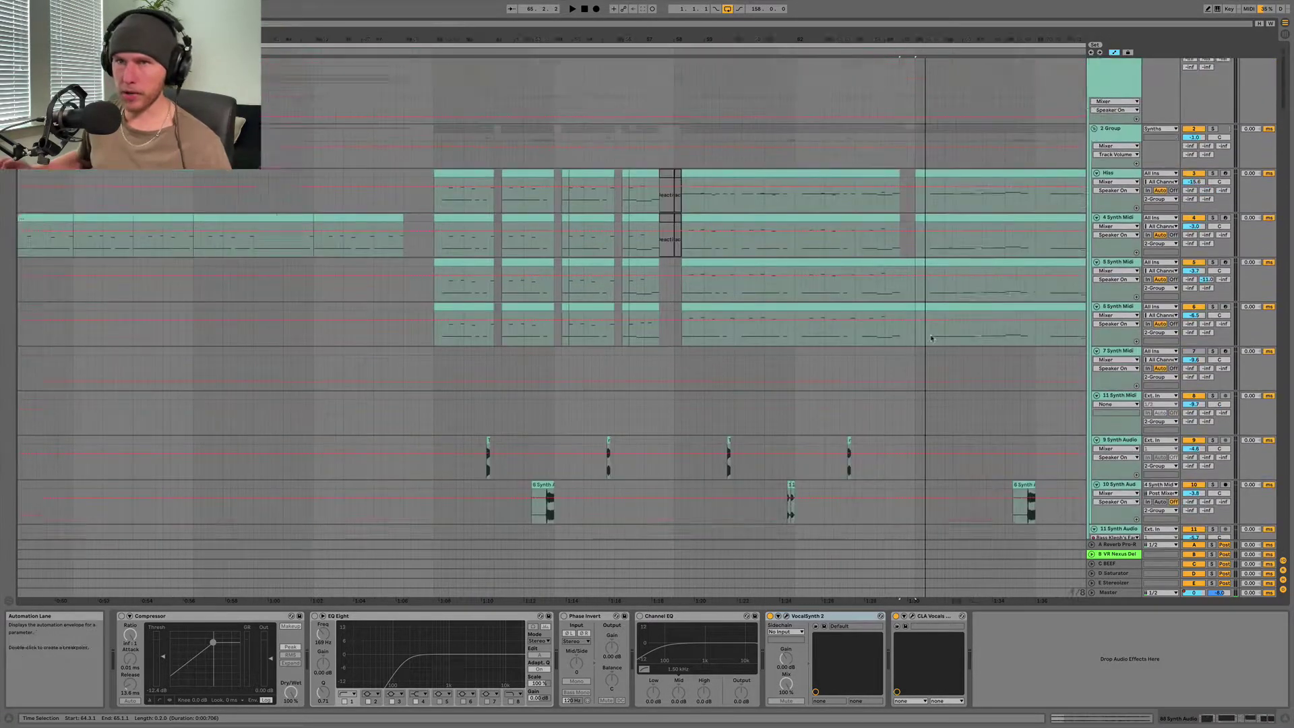
scroll(931, 338, "up", 1)
scroll(931, 338, "left", 5)
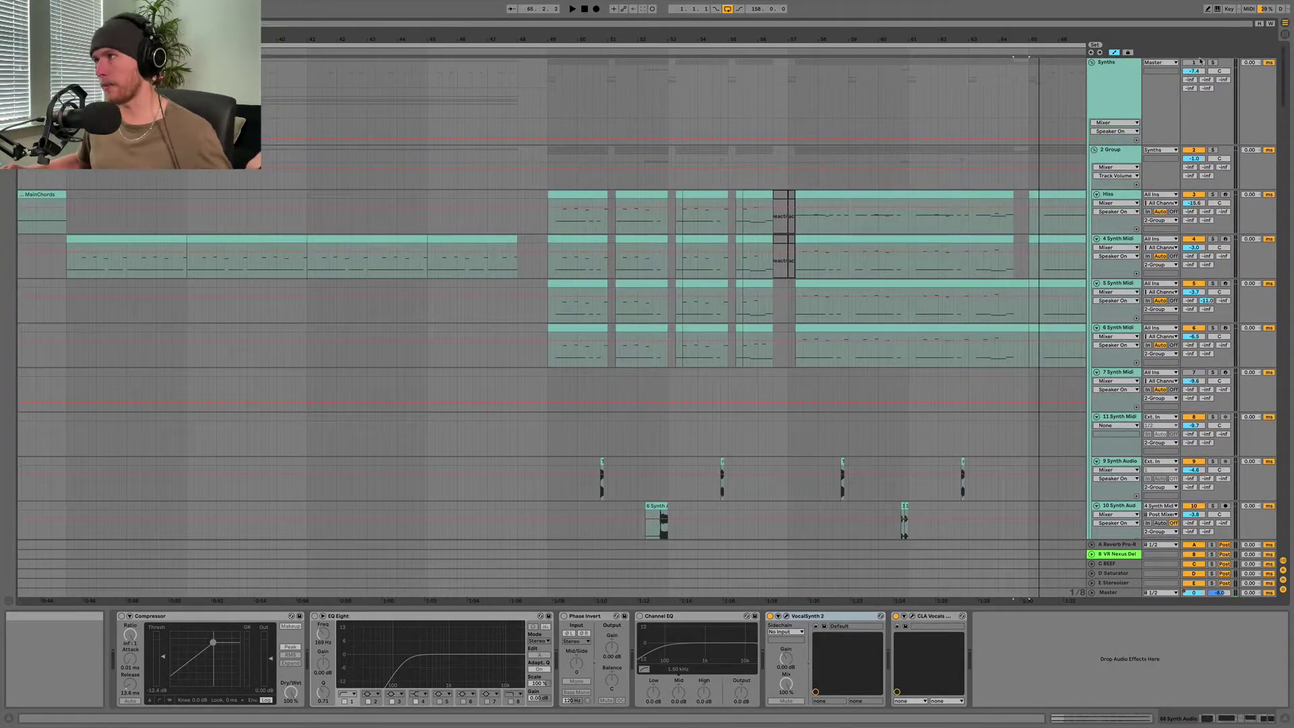
left_click(1114, 100)
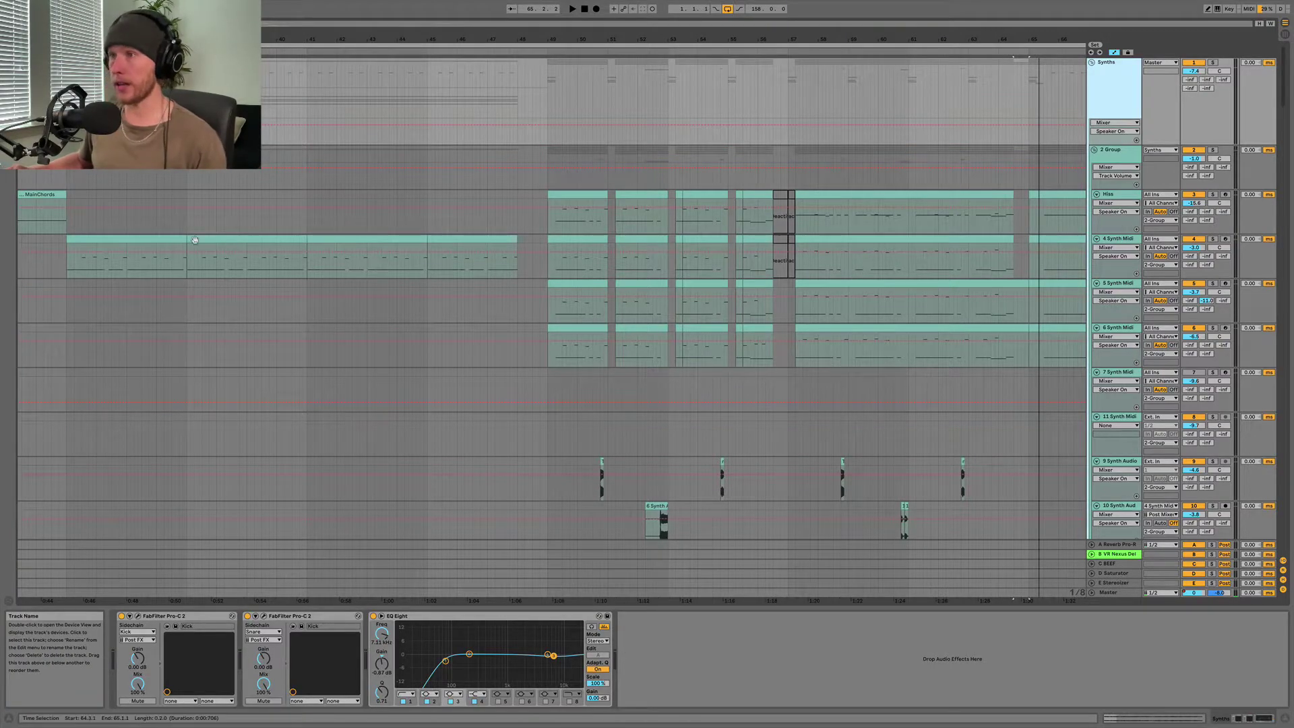
left_click(554, 170)
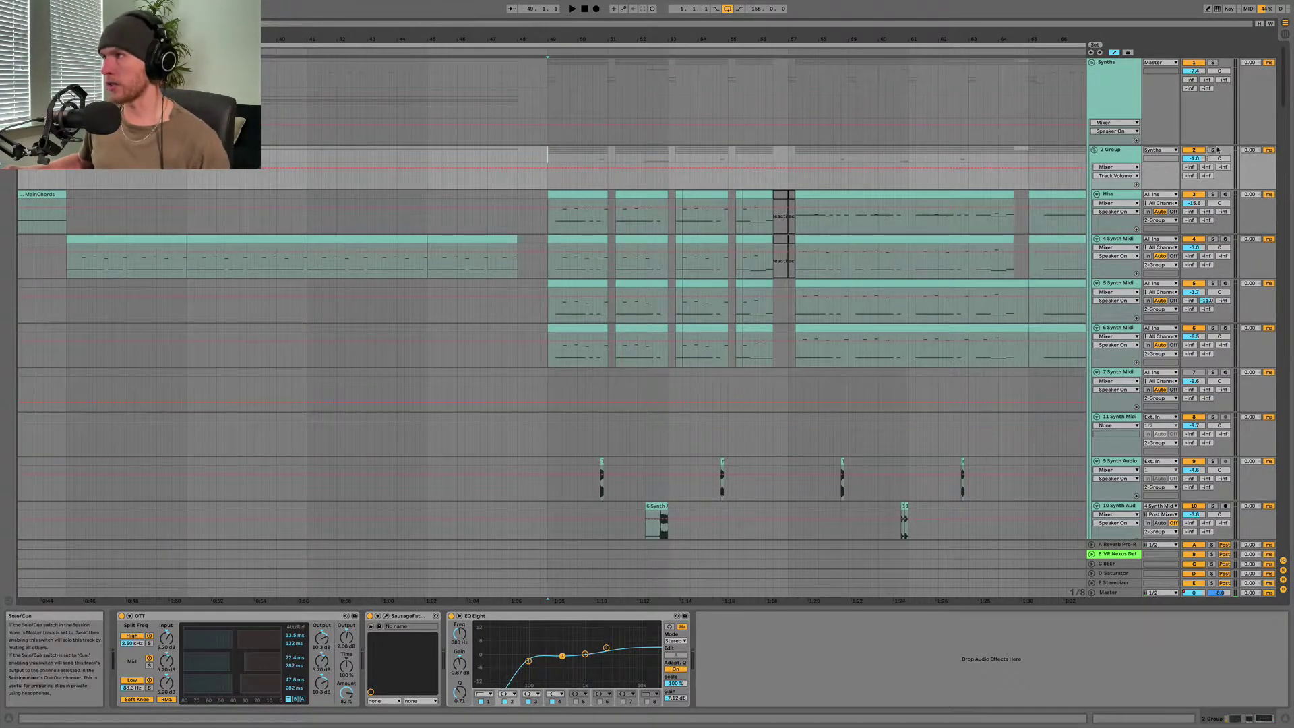
key("super+g")
left_click(551, 215)
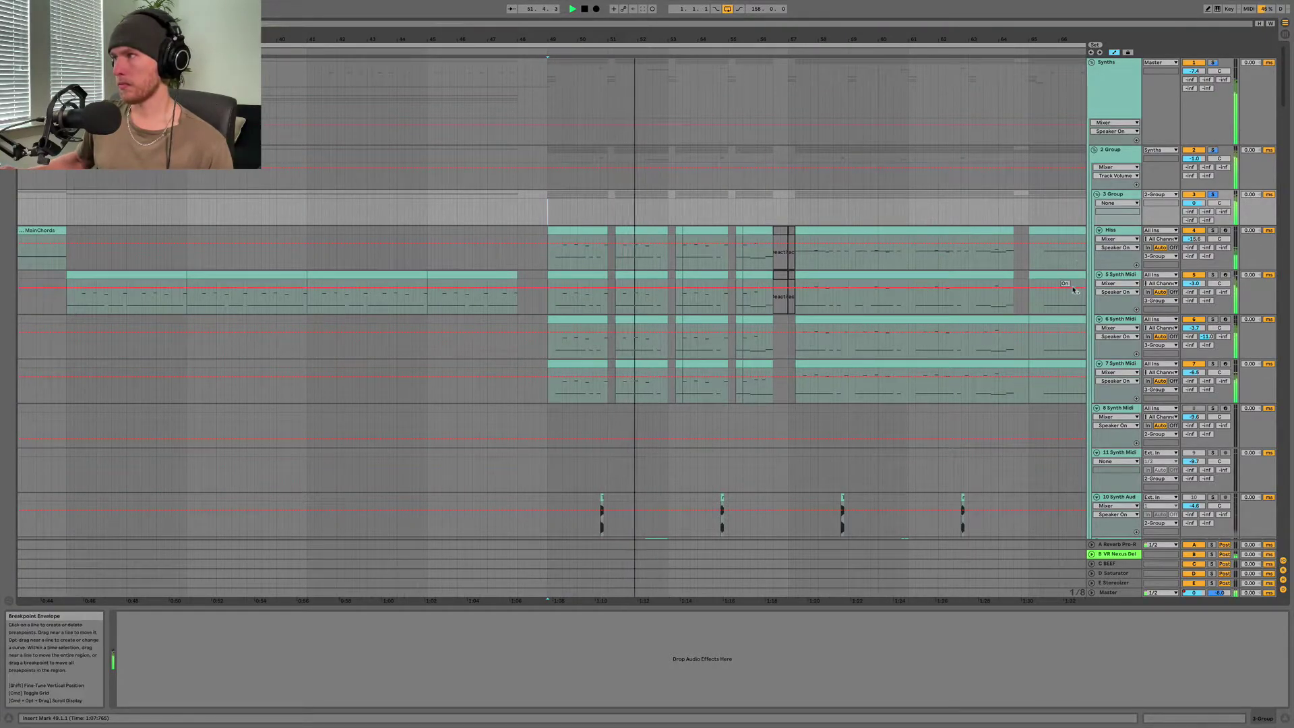
- Solo and play the 7, 6 and 5 Synth Midi layers individually, viewing the device chains of tracks 5 and 7
left_click(1186, 301)
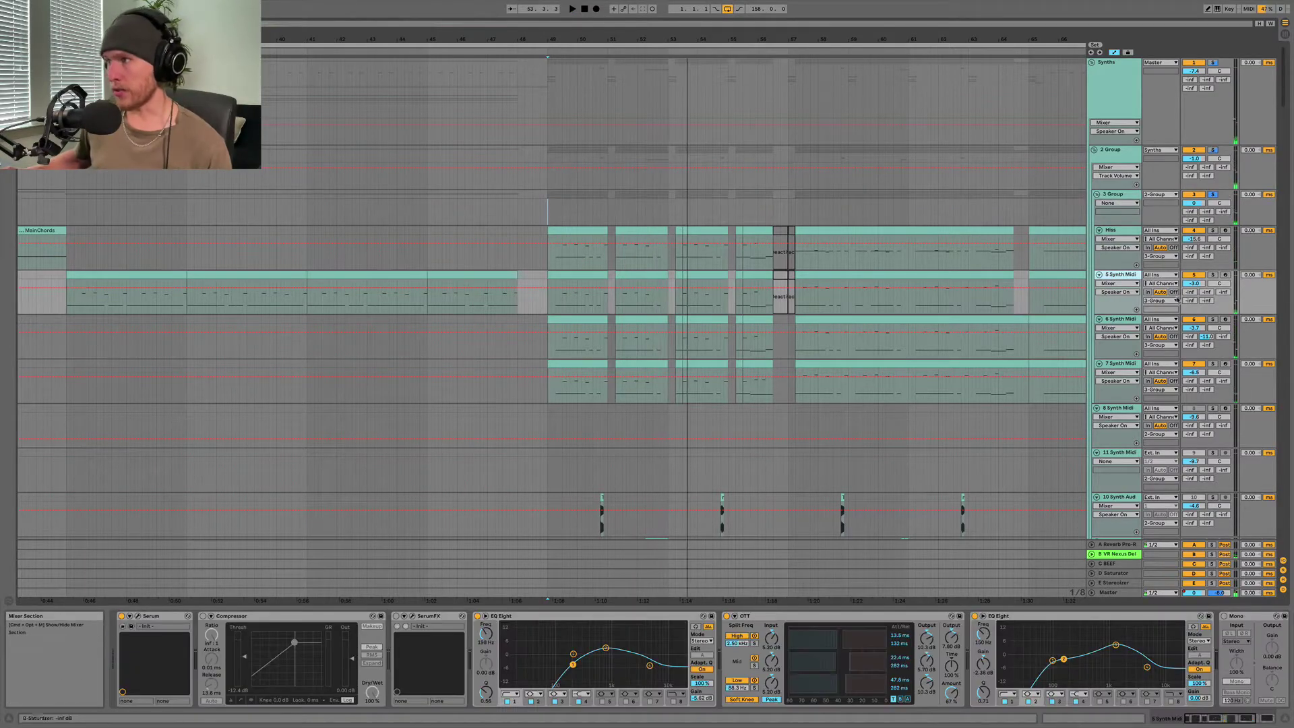
left_click(1122, 364)
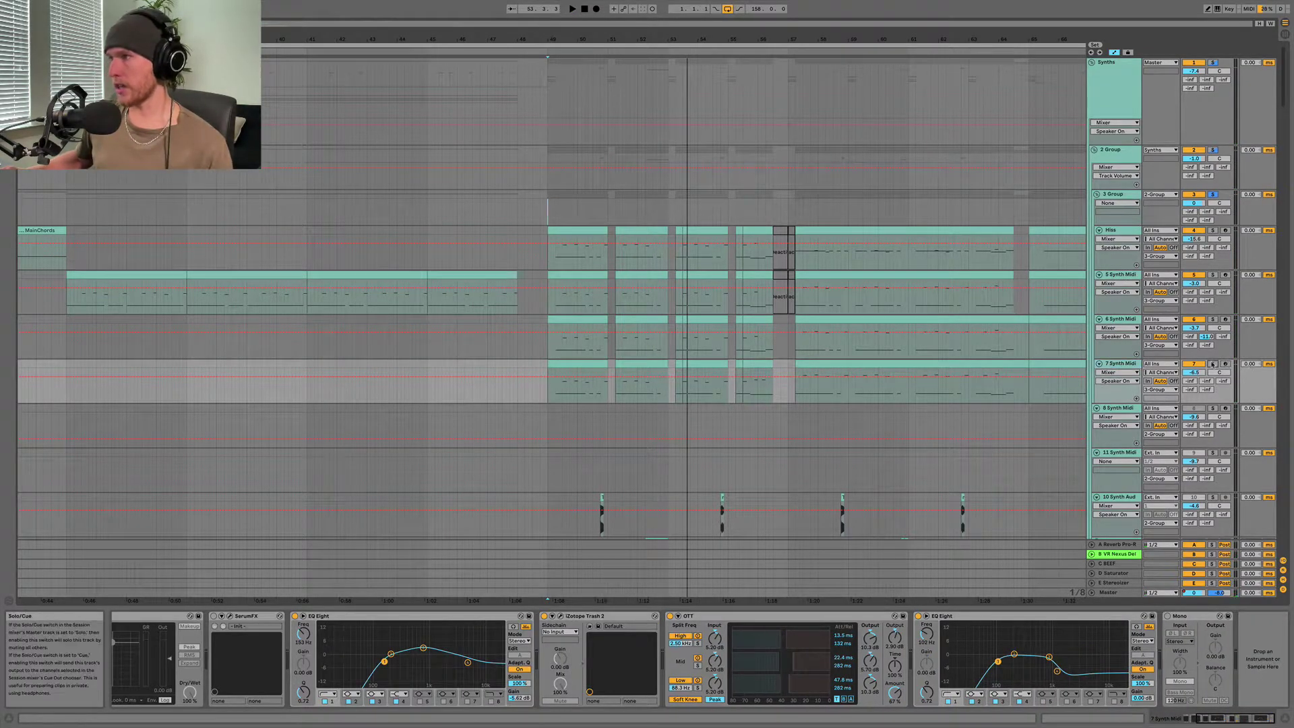
left_click(1212, 364)
key("space")
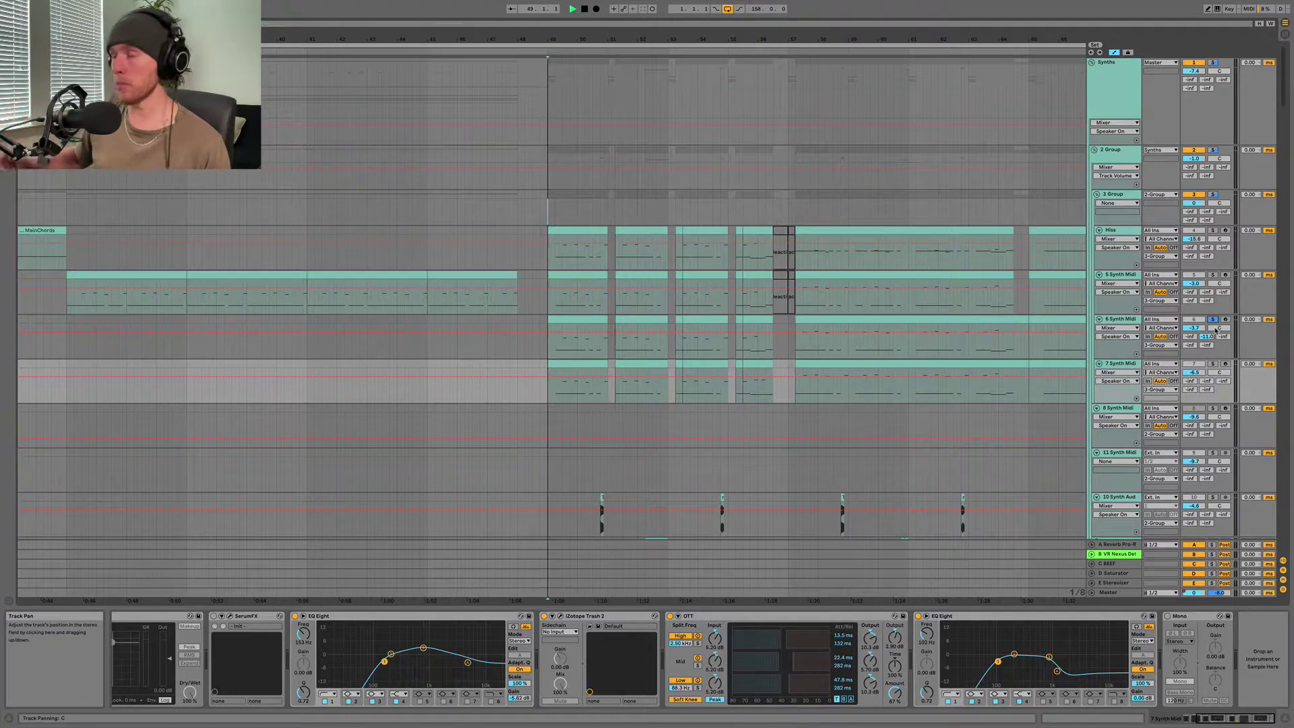
key("space")
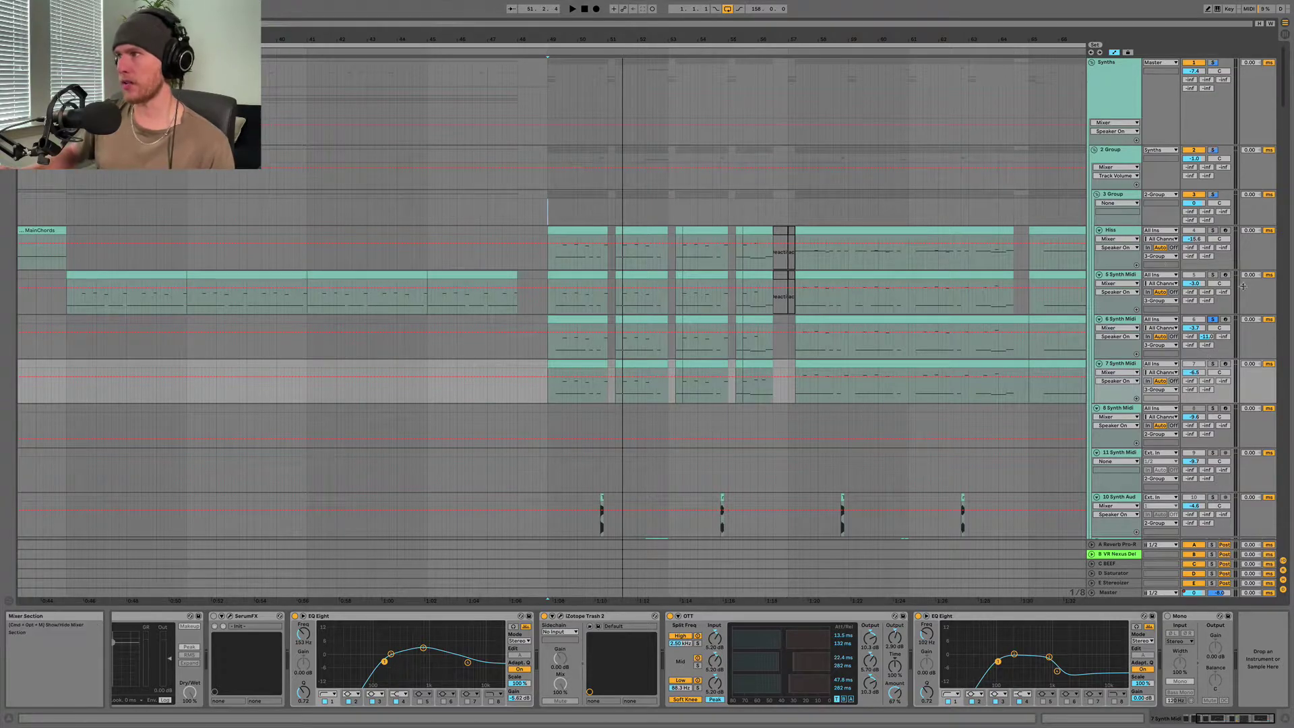
key("space")
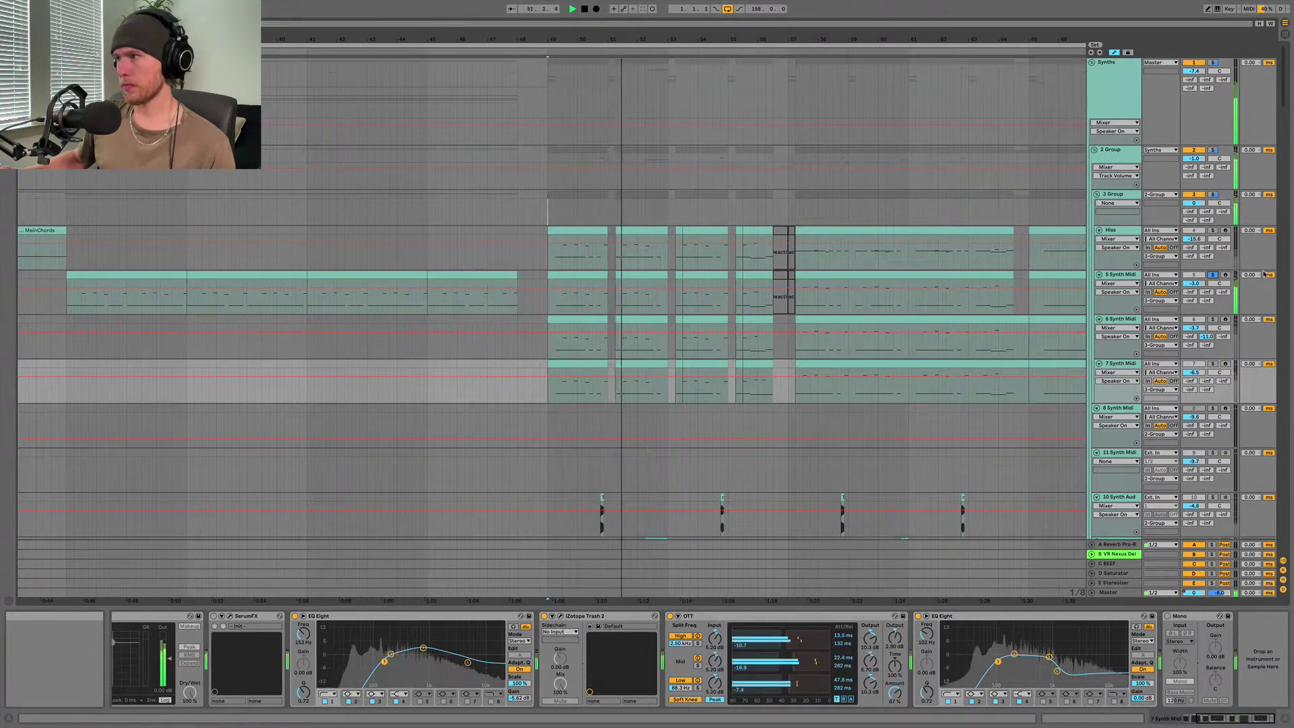
key("space")
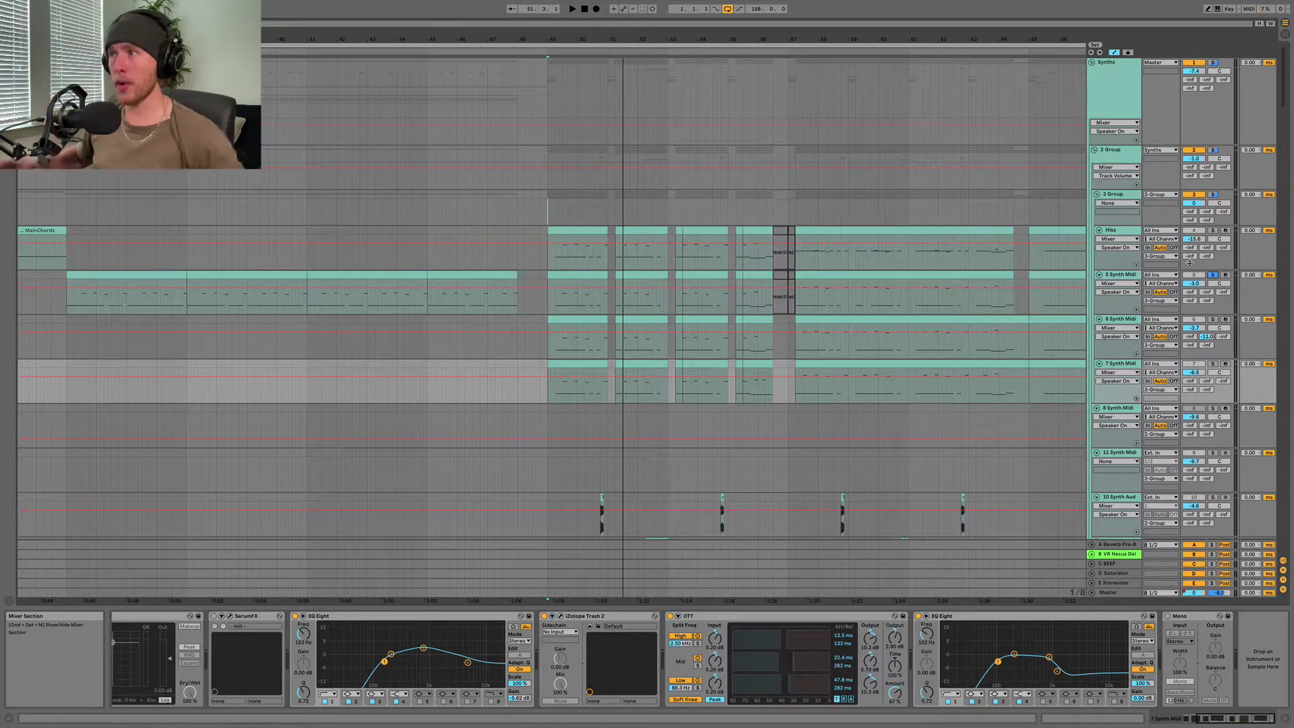
left_click(1213, 319)
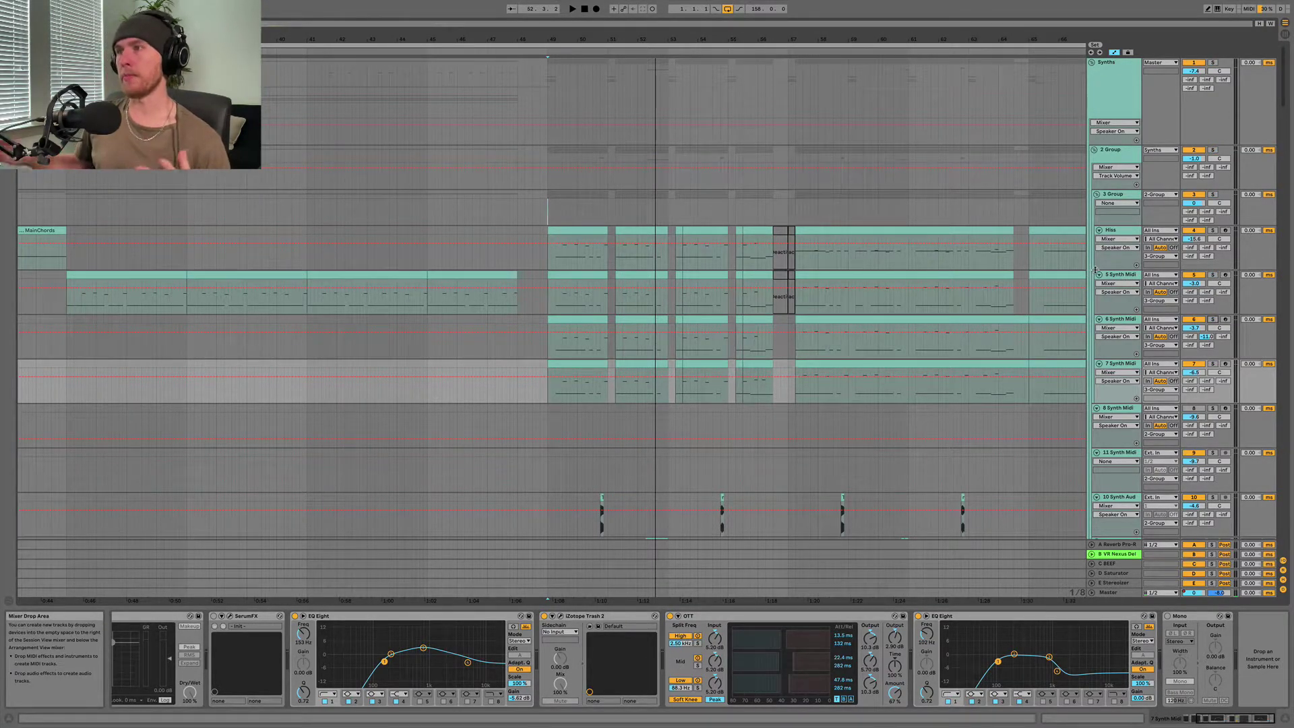
- Solo the Hiss track, show its Operator and EQ Eight devices, and play its noise layer from bar 49
left_click(1121, 231)
left_click(1213, 231)
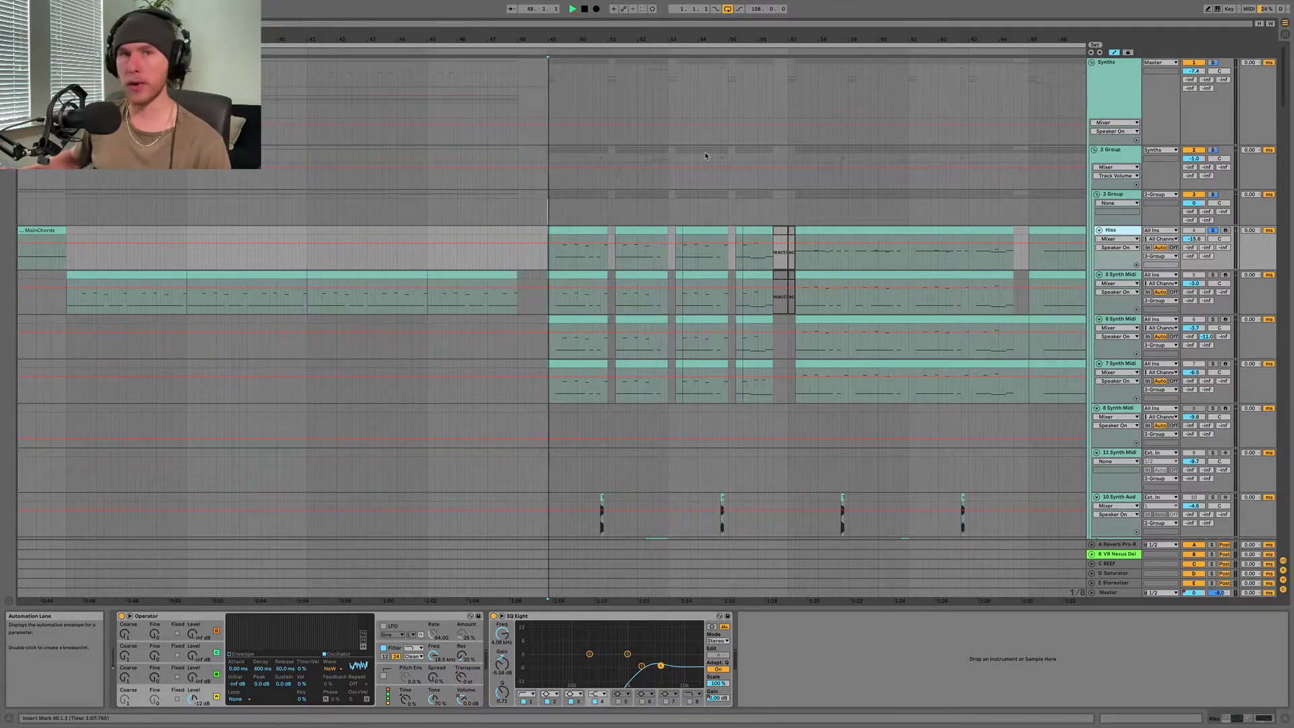
left_click(1213, 195)
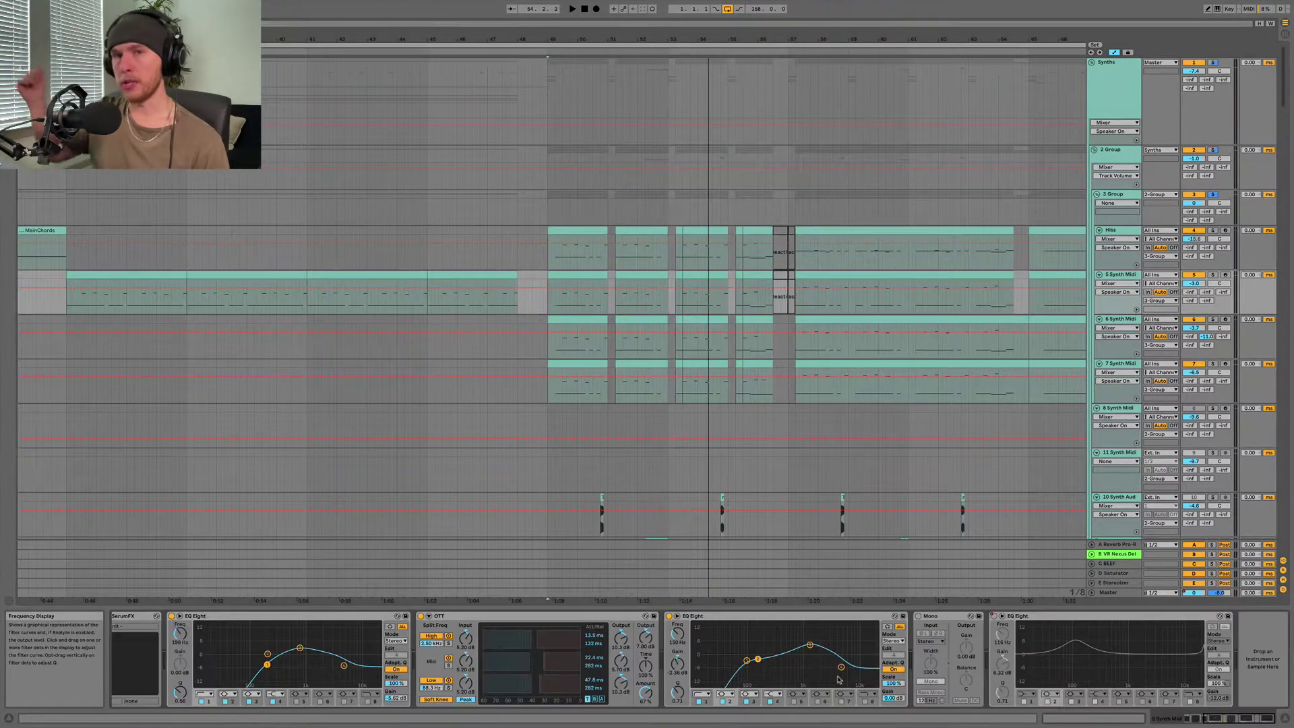
- Review the device chains of the 6 Synth Midi, 7 Synth Midi and Hiss tracks
left_click(1116, 320)
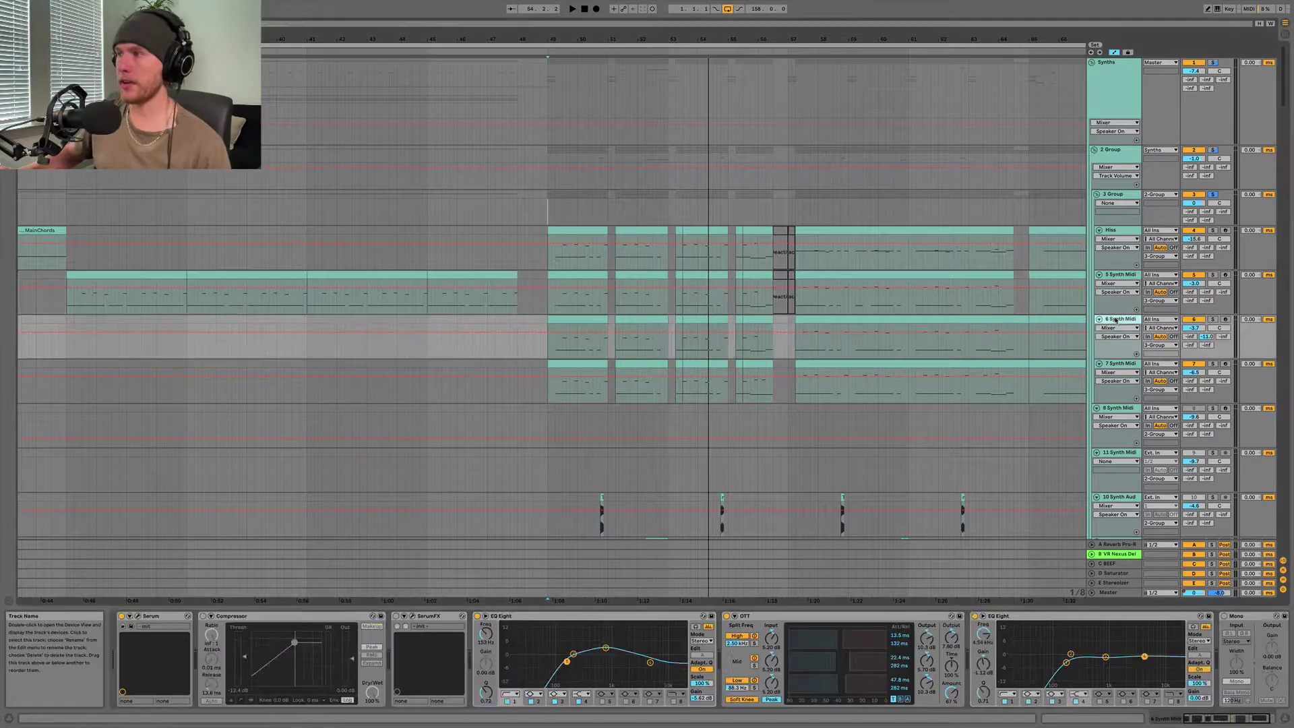
left_click(1121, 368)
left_click(1114, 229)
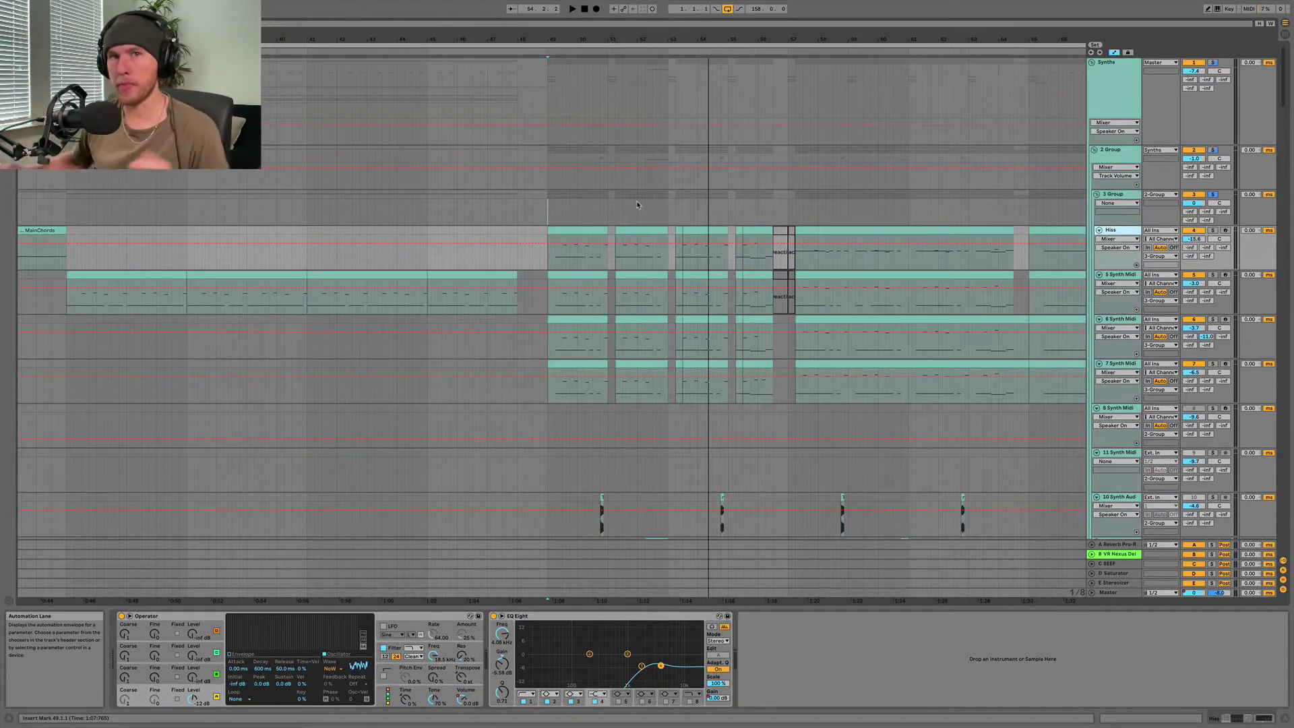
scroll(696, 219, "down", 15)
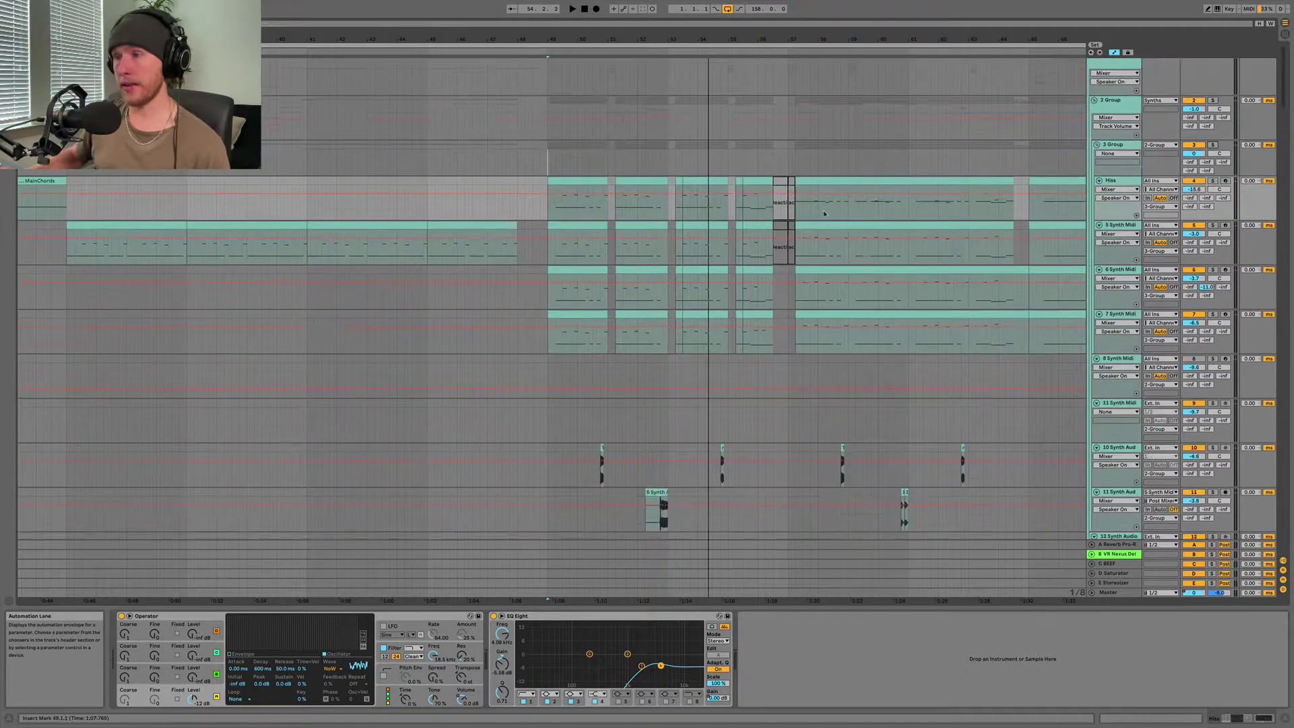
scroll(697, 219, "up", 8)
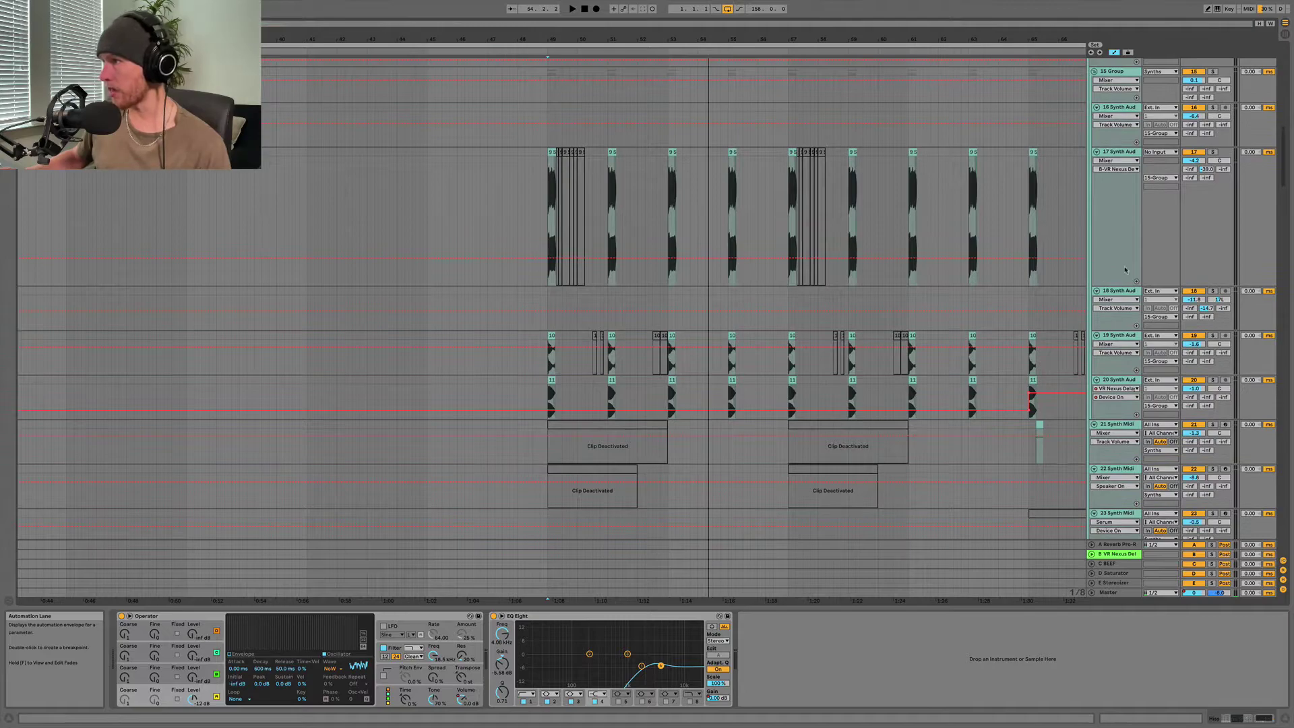
left_click(1118, 179)
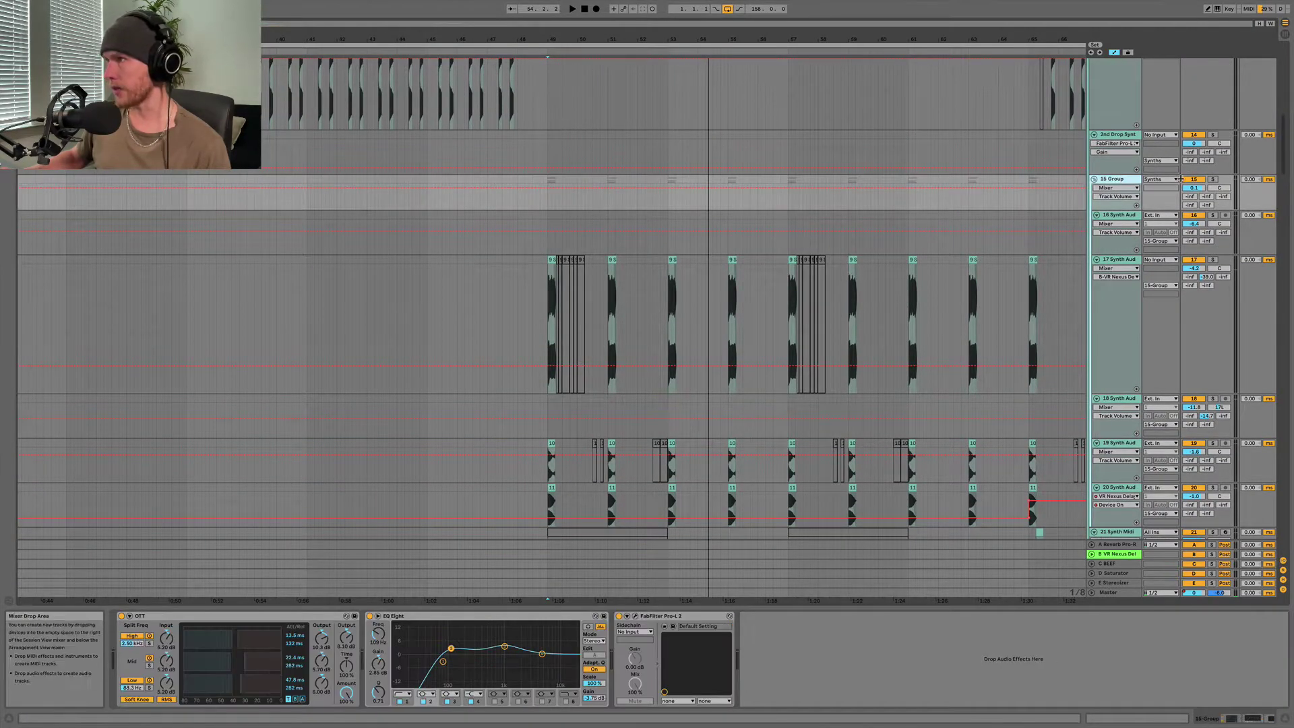
left_click(1213, 180)
left_click(548, 236)
key("space")
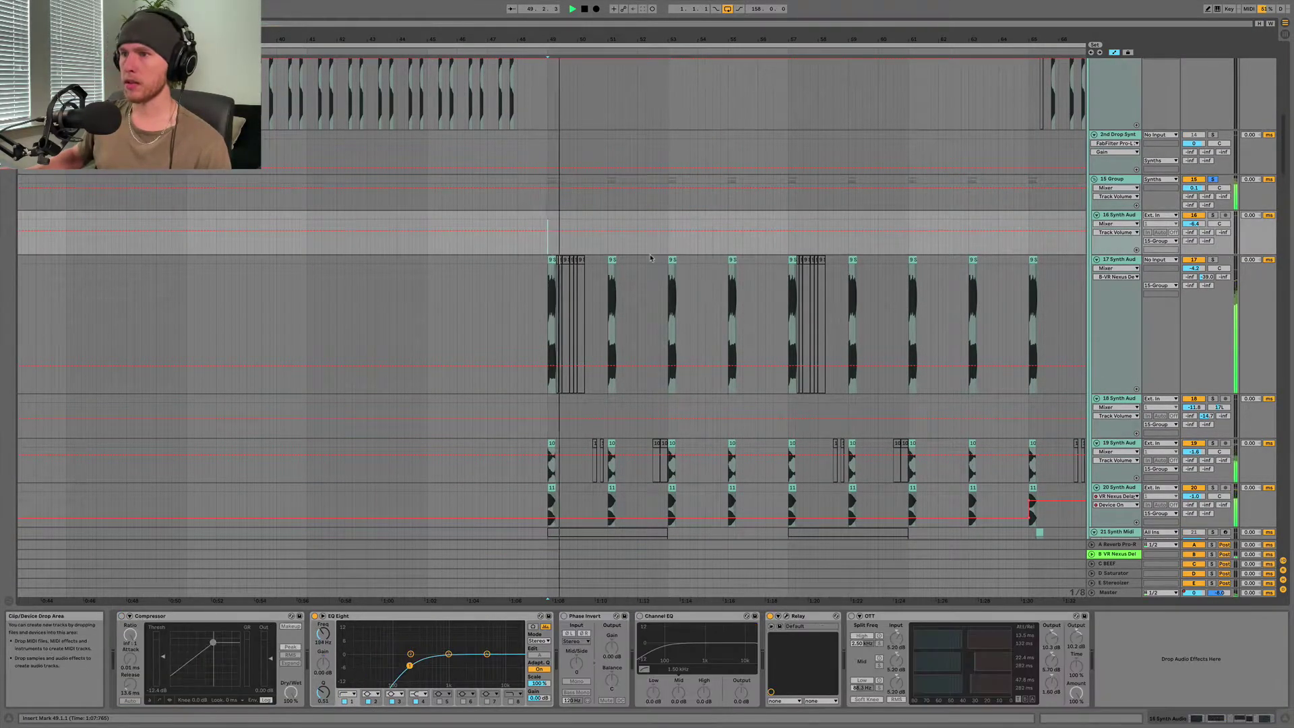
scroll(651, 258, "down", 3)
key("space")
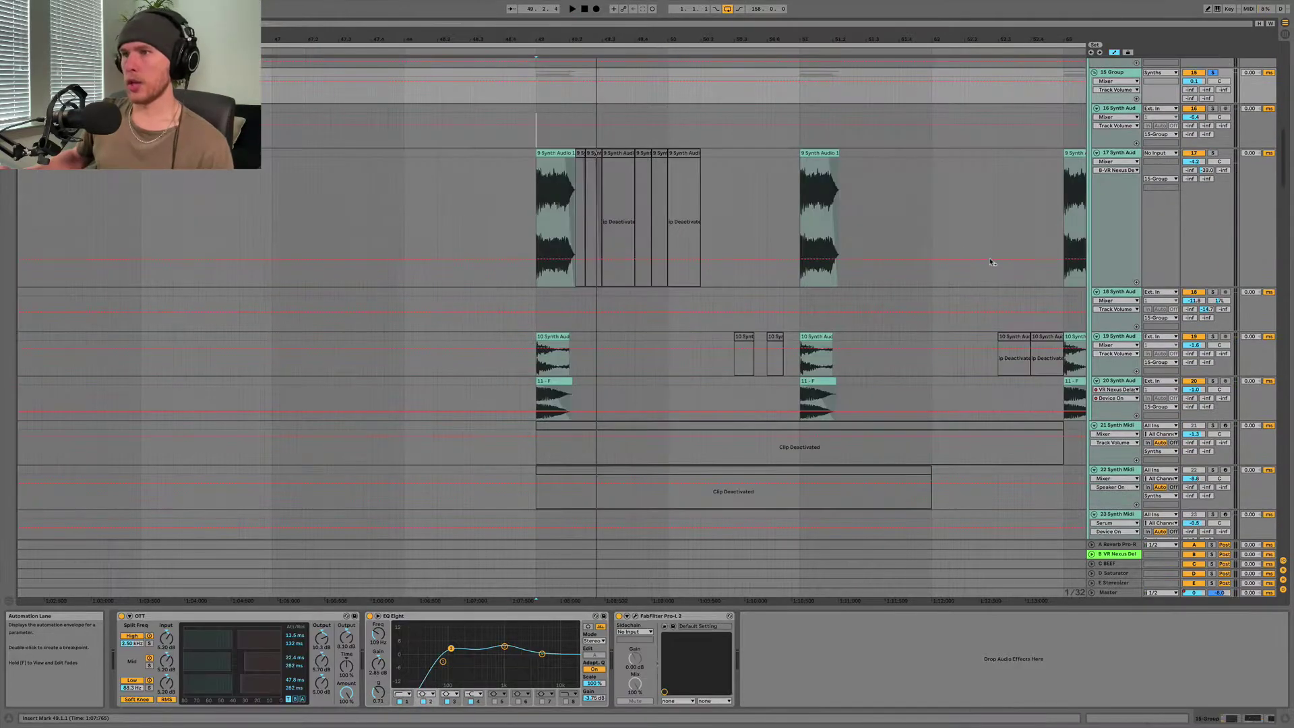
- Solo the 17 Synth Audio track, select its first clip at bar 49 and play that stab
scroll(993, 263, "down", 1)
left_click(1213, 145)
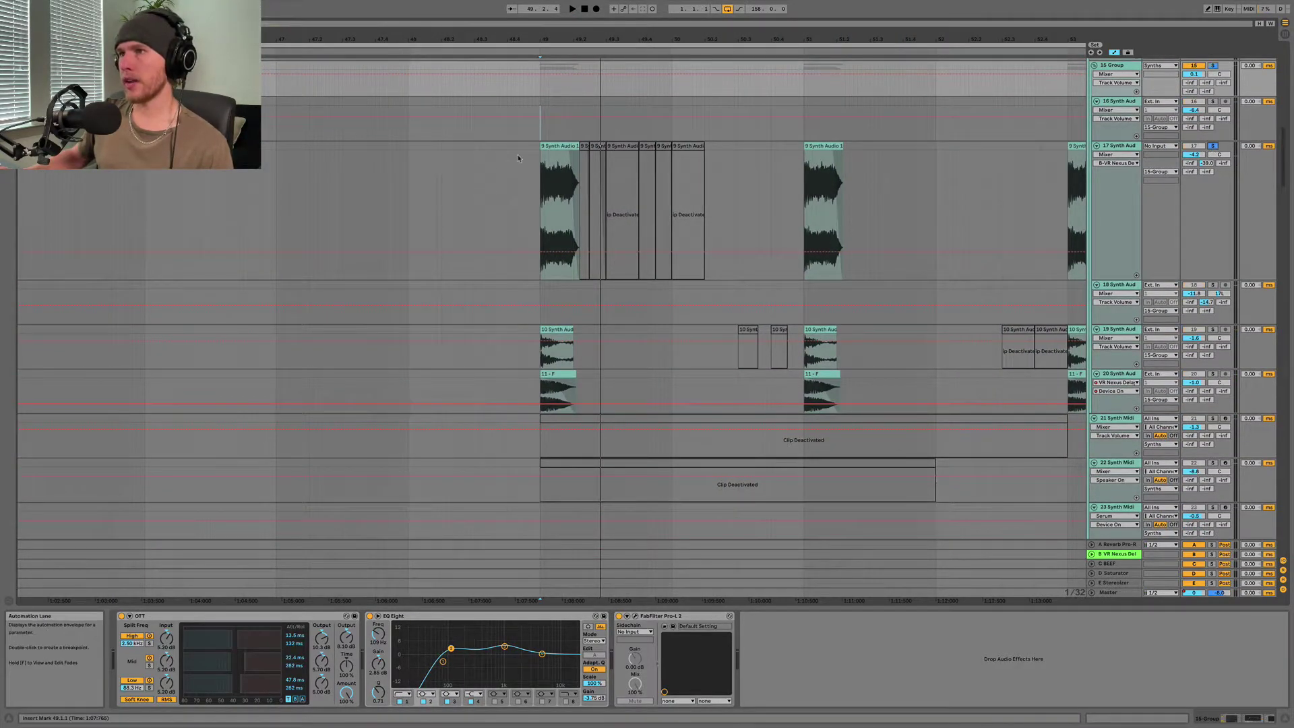
left_click(572, 190)
key("space")
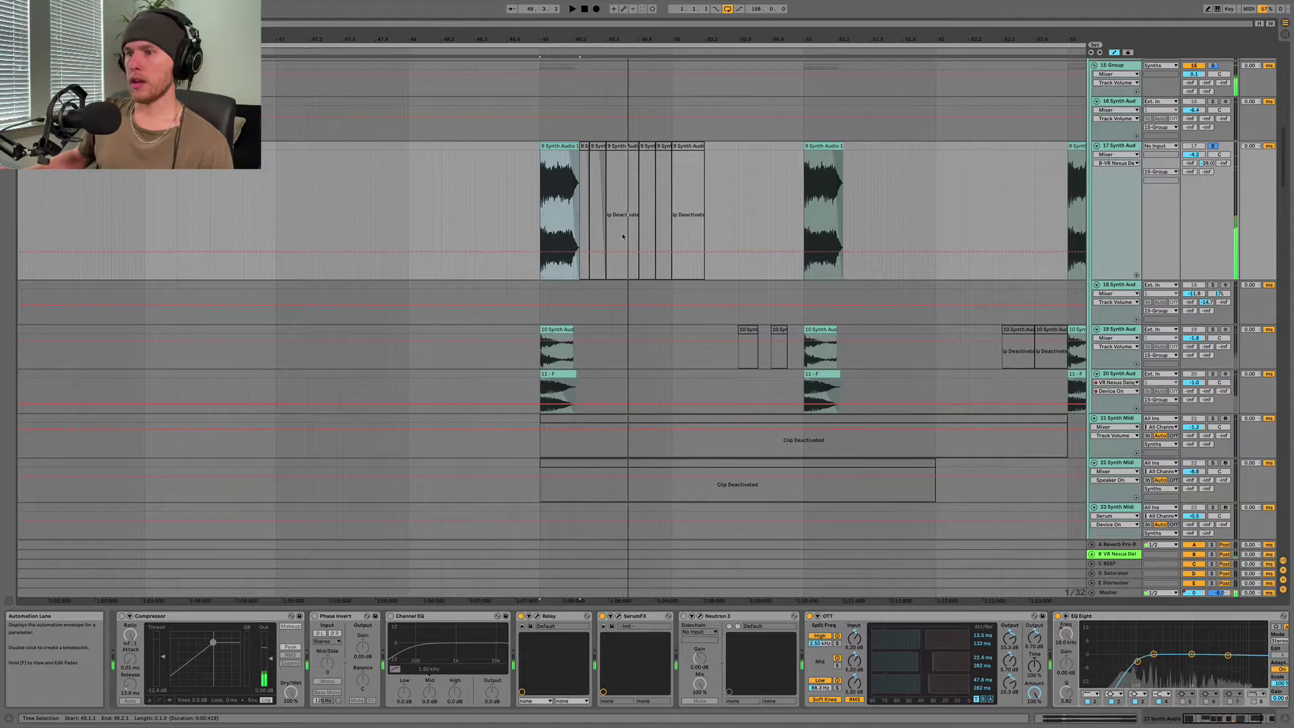
scroll(580, 185, "down", 10)
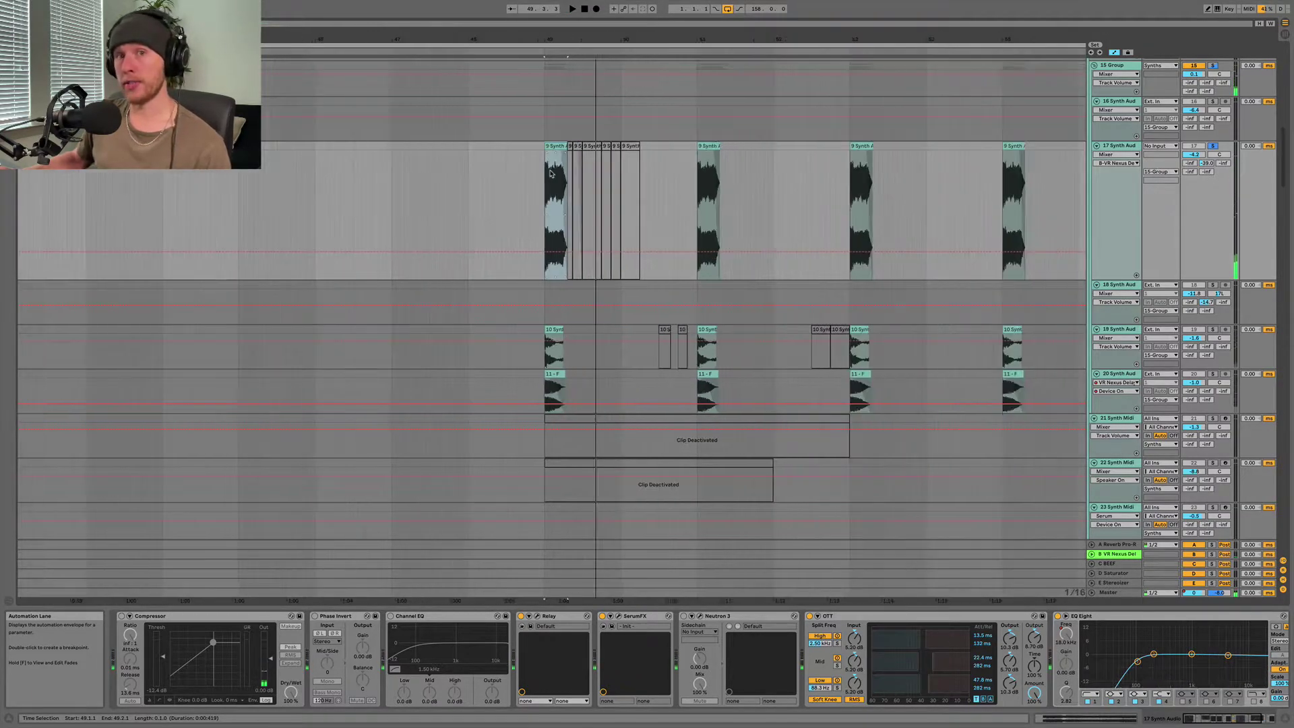
- Play the second drop from about bar 116, toggling the solo on the 2nd Drop Synth track and examining the layers below it
scroll(608, 187, "right", 15)
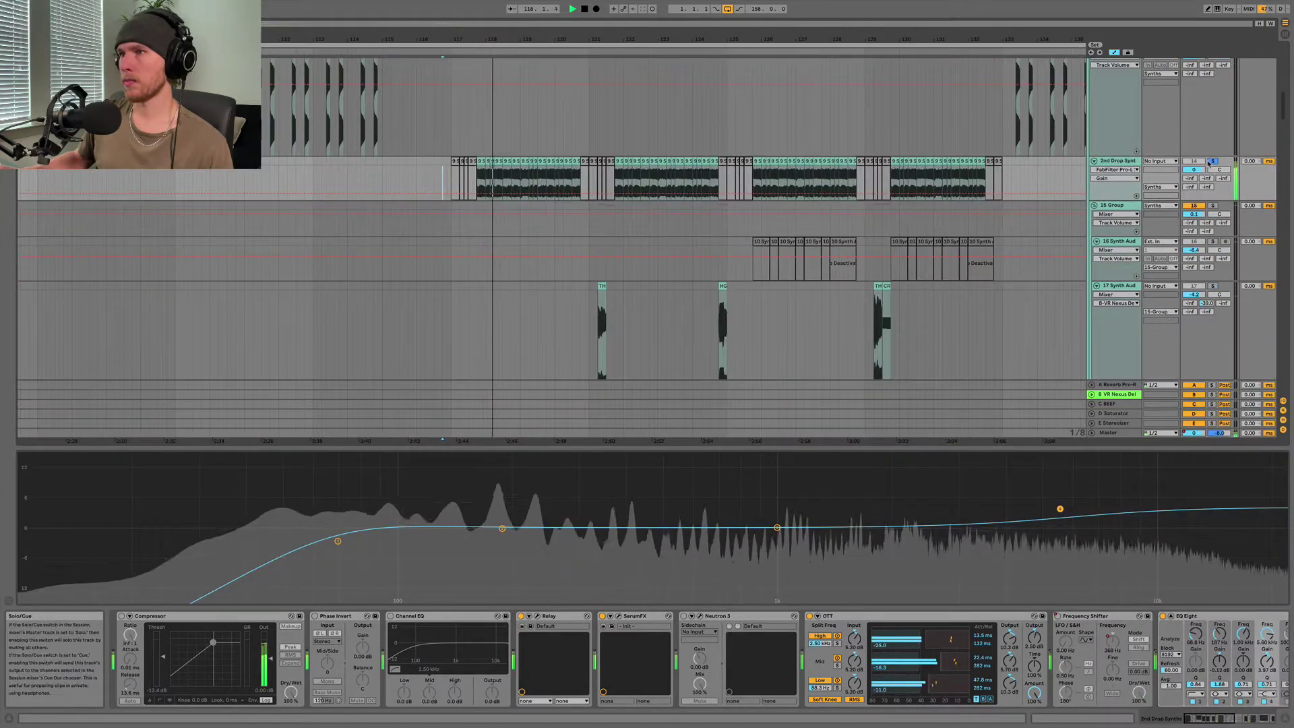
left_click(1212, 162)
left_click(1212, 161)
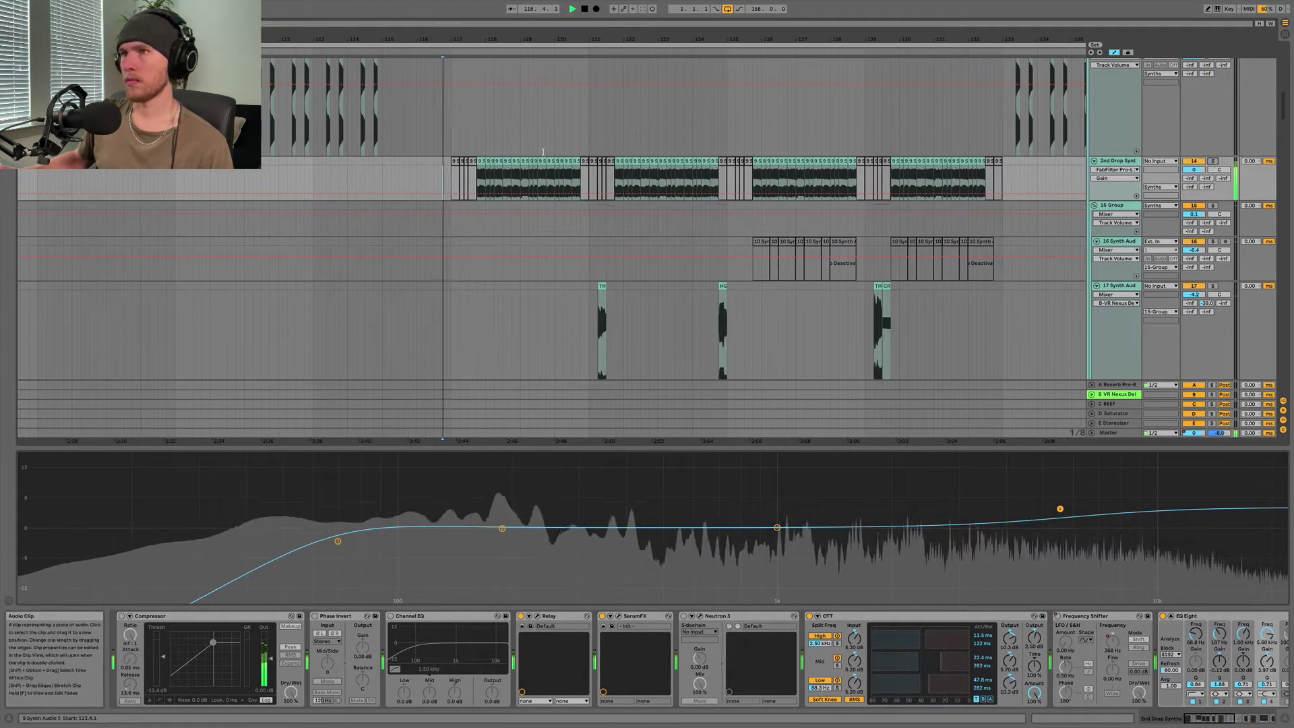
left_click(432, 141)
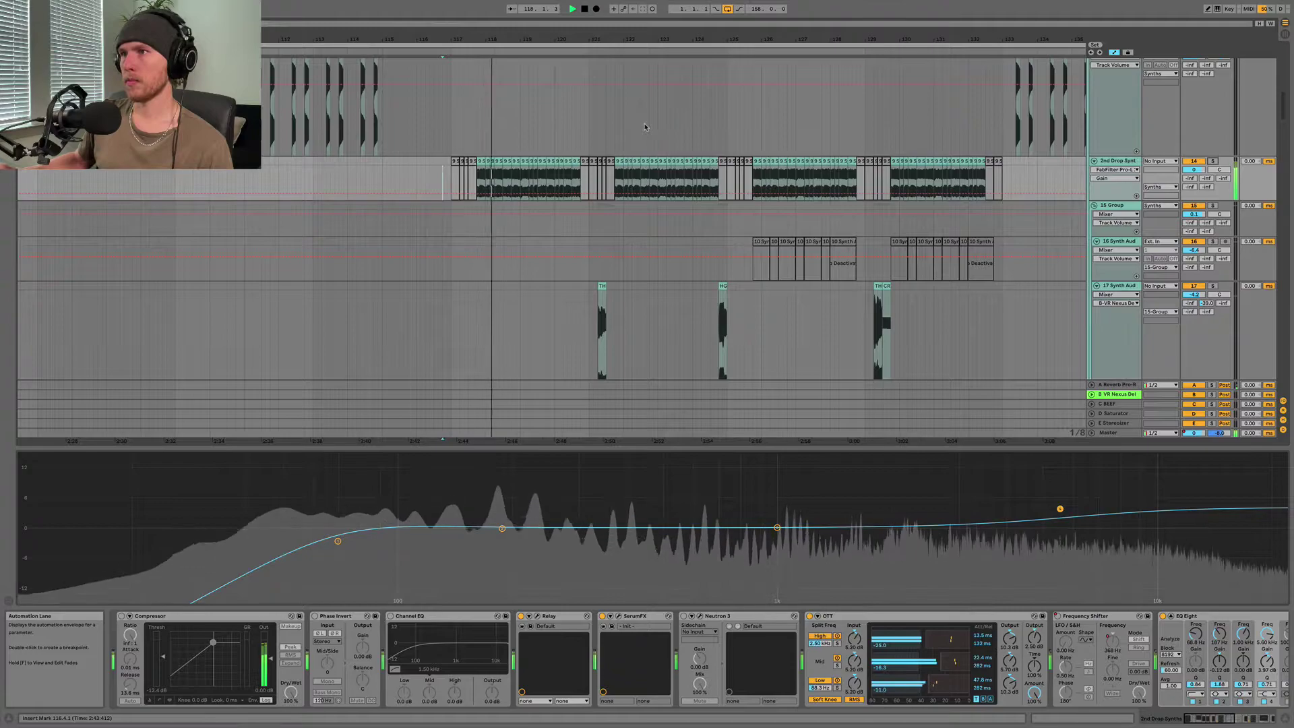
scroll(499, 145, "down", 3)
scroll(502, 148, "down", 3)
scroll(502, 147, "up", 3)
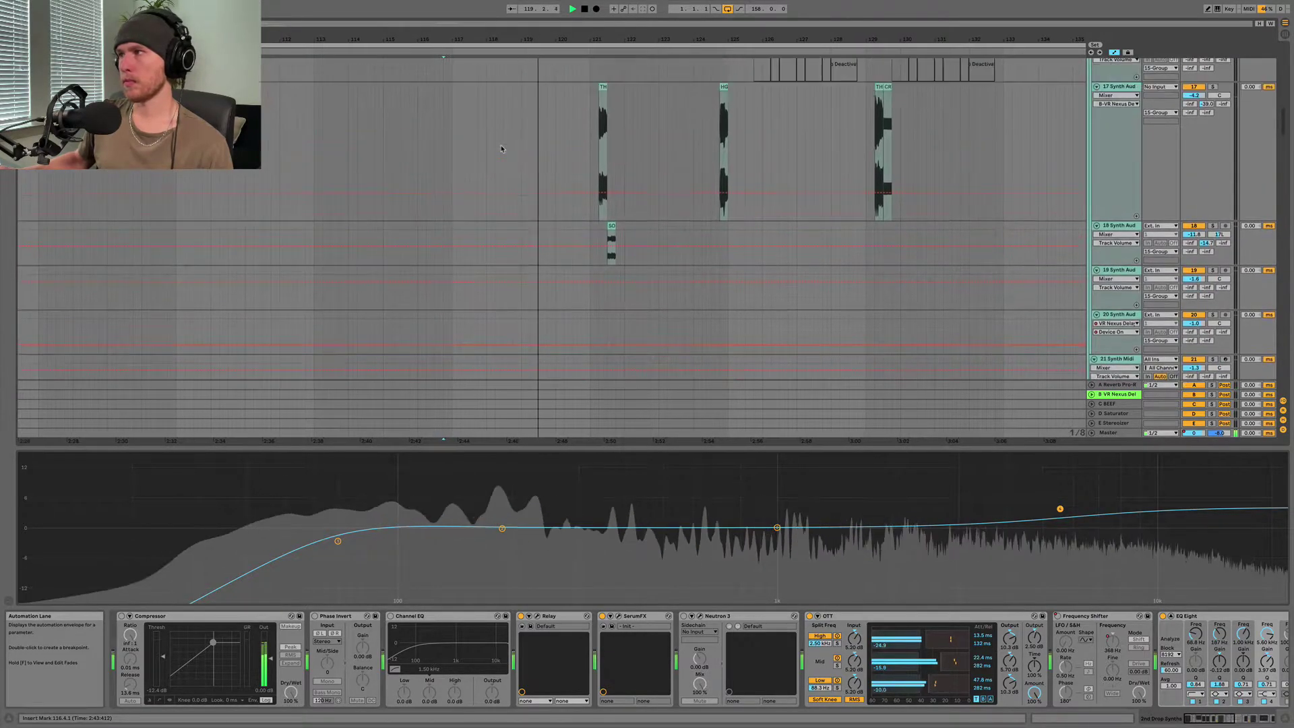
scroll(501, 148, "down", 2, "super")
scroll(539, 155, "up", 3, "super")
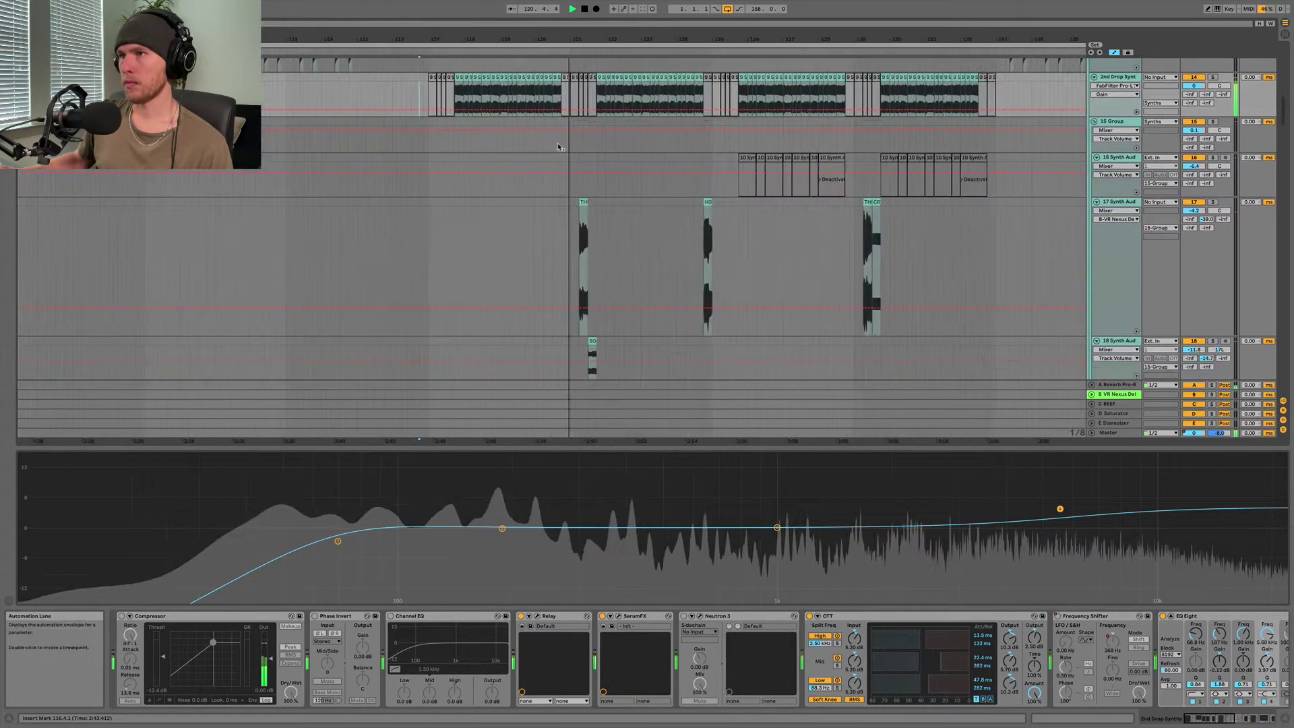
- Paste a copy of the first drop's opening 9 Synth Audio 1 clip at about bar 41 on the 17 Synth Audio track
scroll(593, 168, "down", 3)
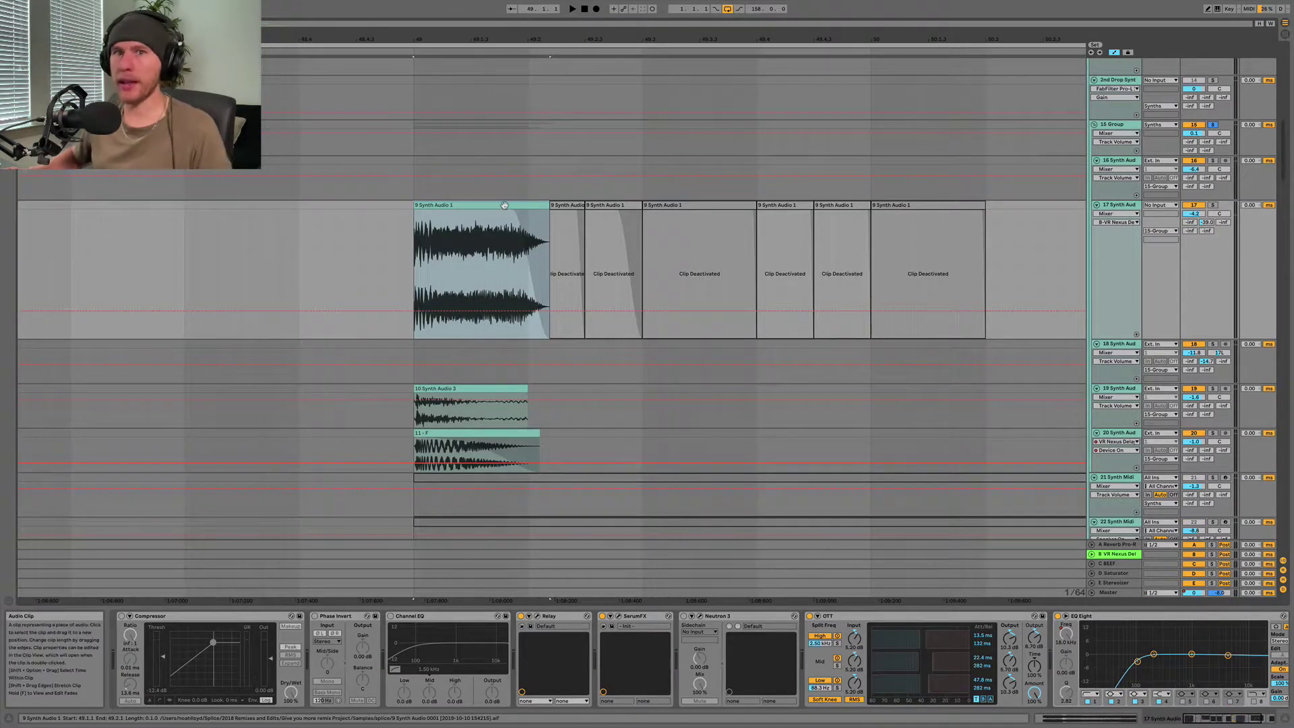
scroll(498, 205, "down", 5, "super")
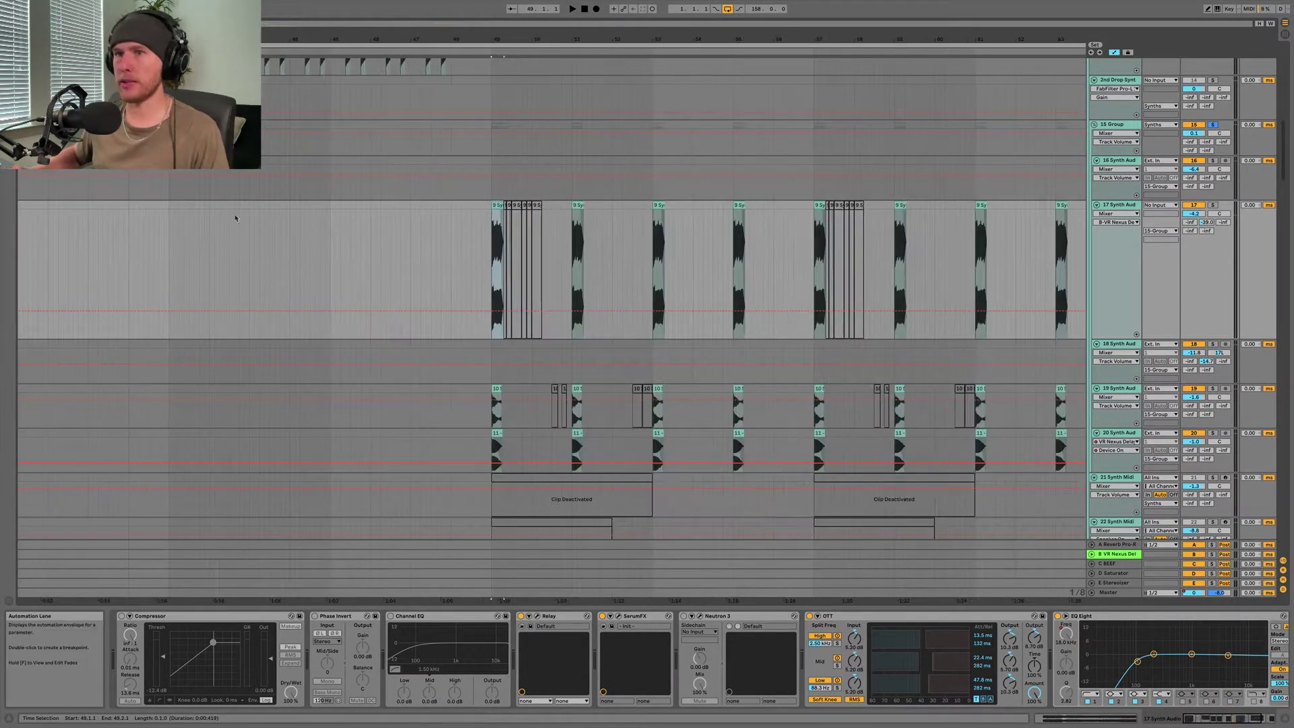
left_click(187, 209)
key("super+v")
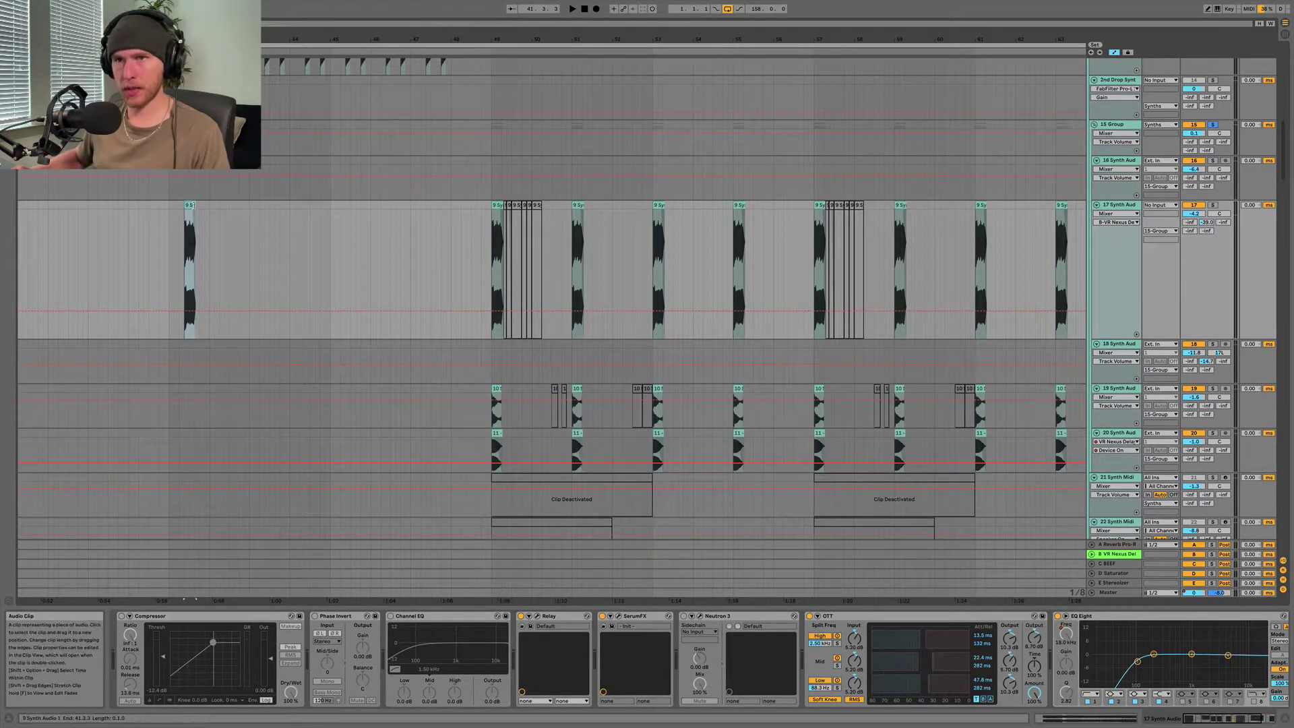
- Extend the pasted 9 Synth Audio 1 clip to span about bars 40 to 46, solo the 17 Synth Audio track and play it
left_click_drag(196, 219, 375, 219)
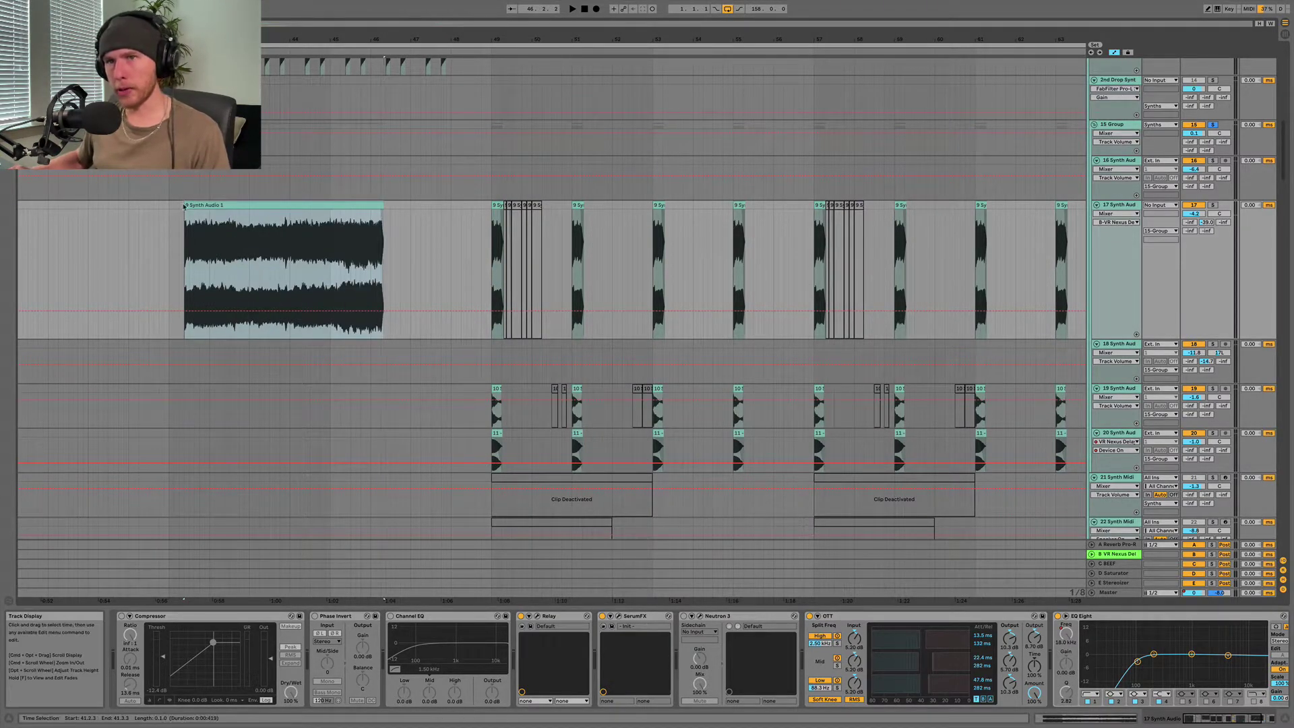
left_click_drag(184, 207, 134, 207)
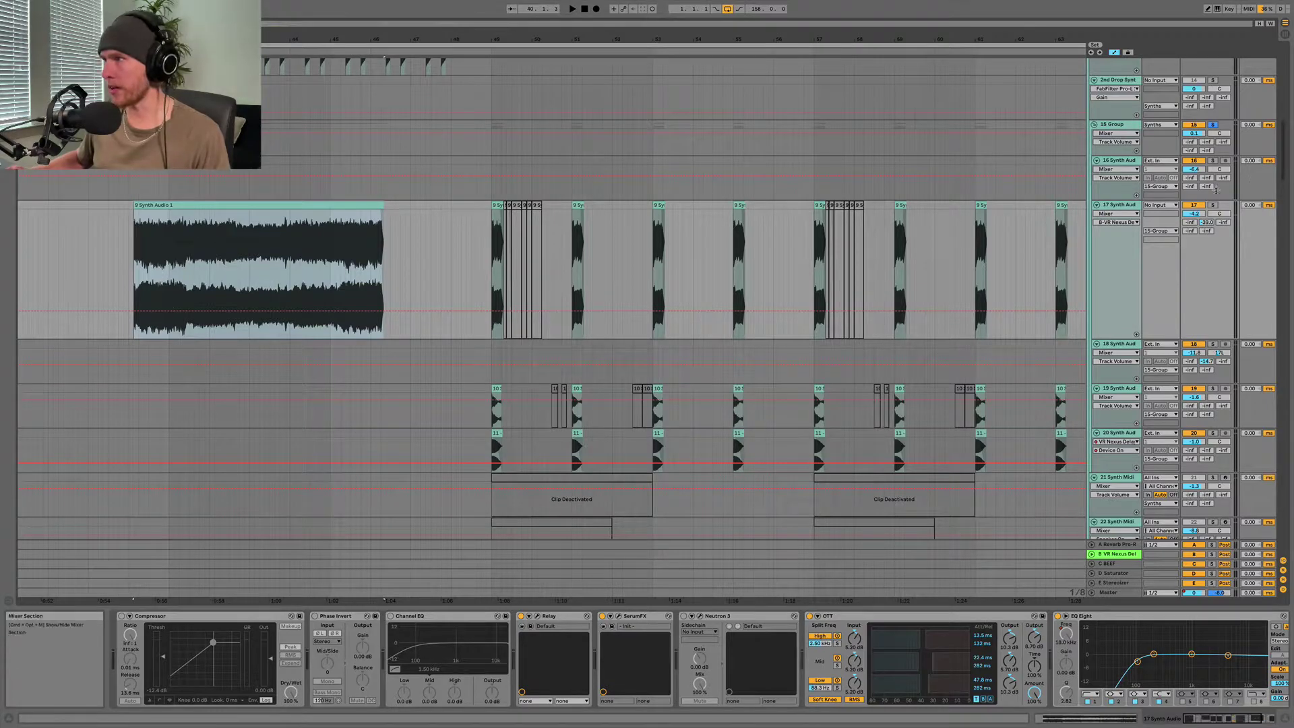
key("space")
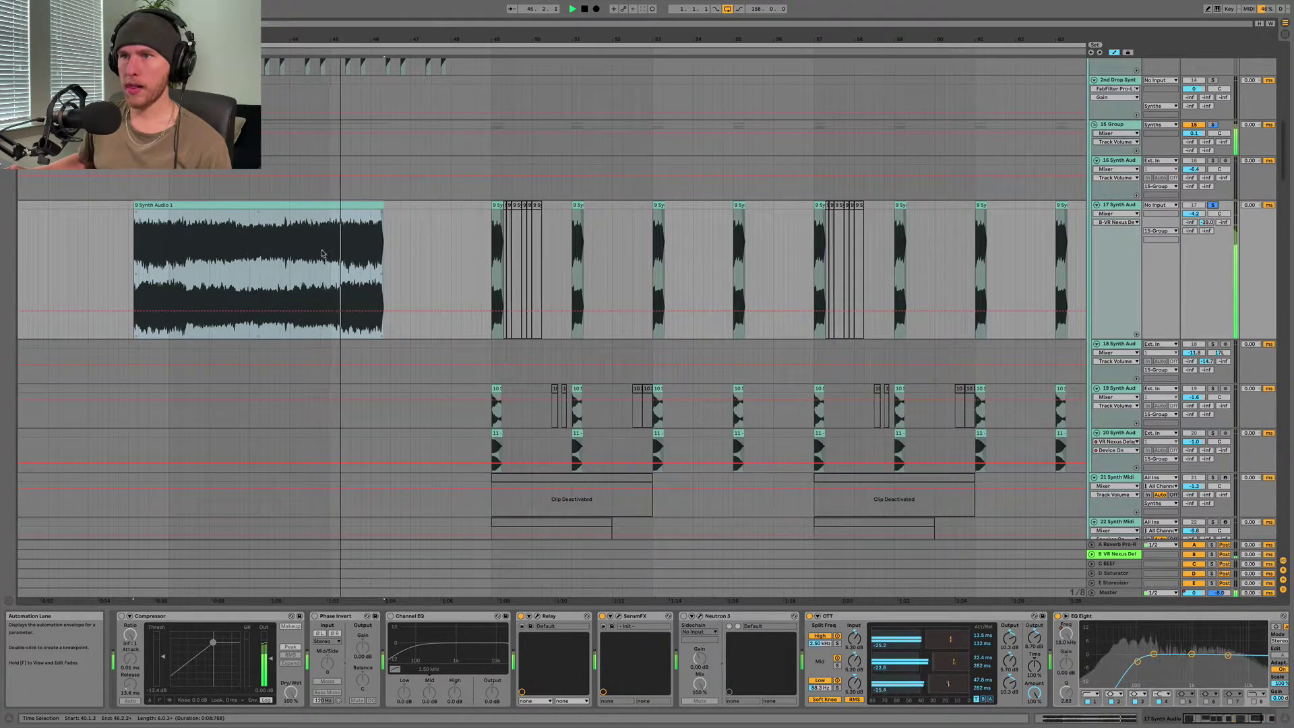
left_click(309, 208)
key("space")
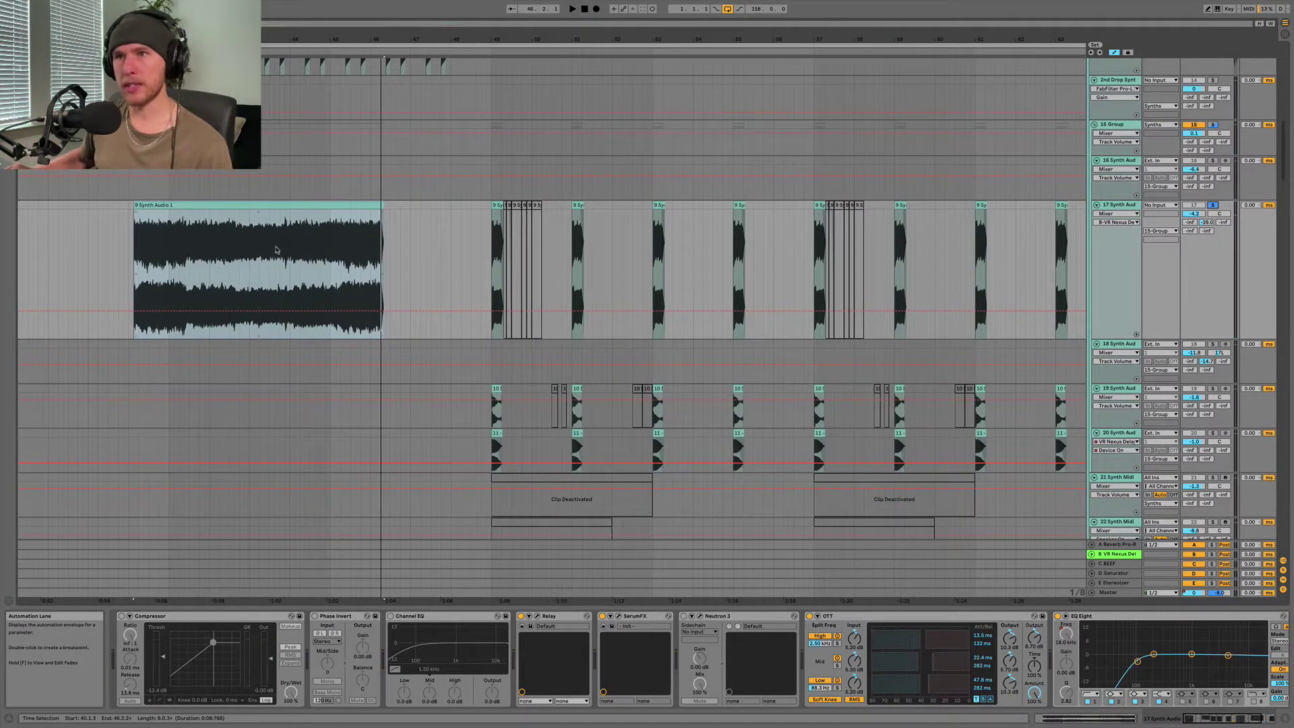
- Replay the extended 9 Synth Audio 1 copy from about bar 42 and delete that copy
left_click(225, 244)
key("space")
key("space")
left_click(219, 250)
key("space")
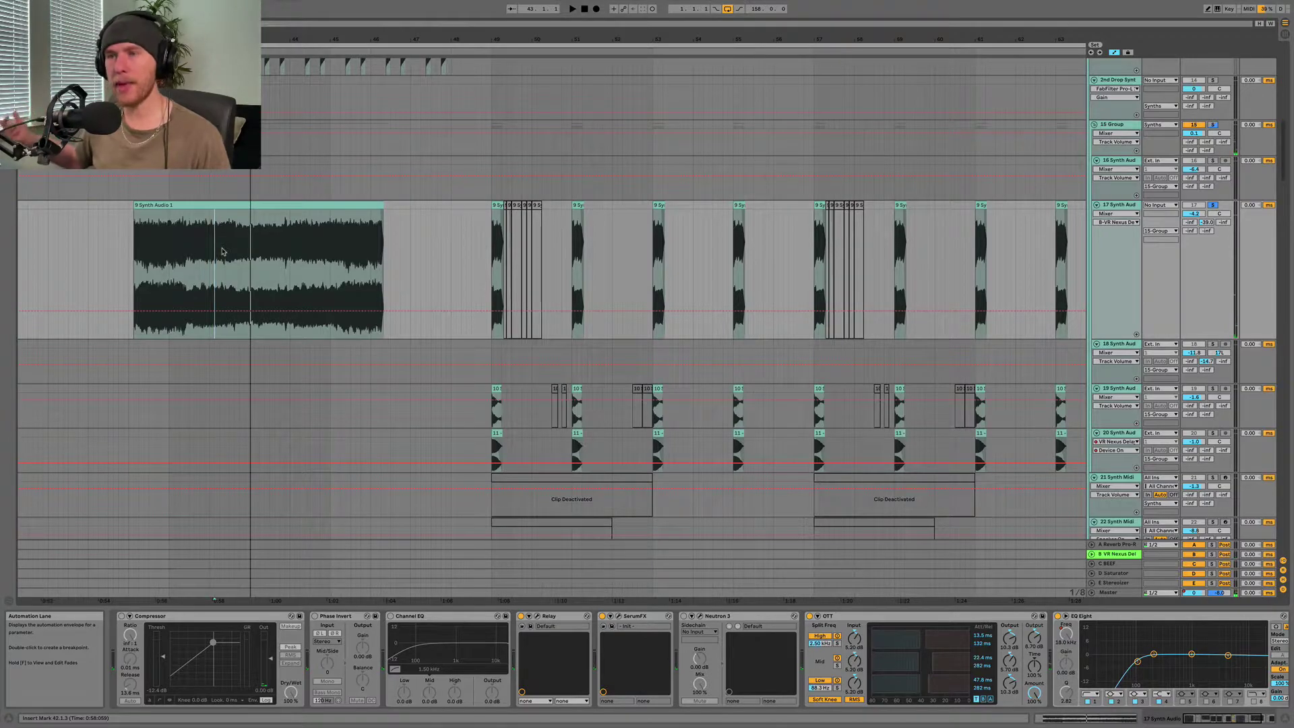
left_click_drag(357, 205, 363, 205)
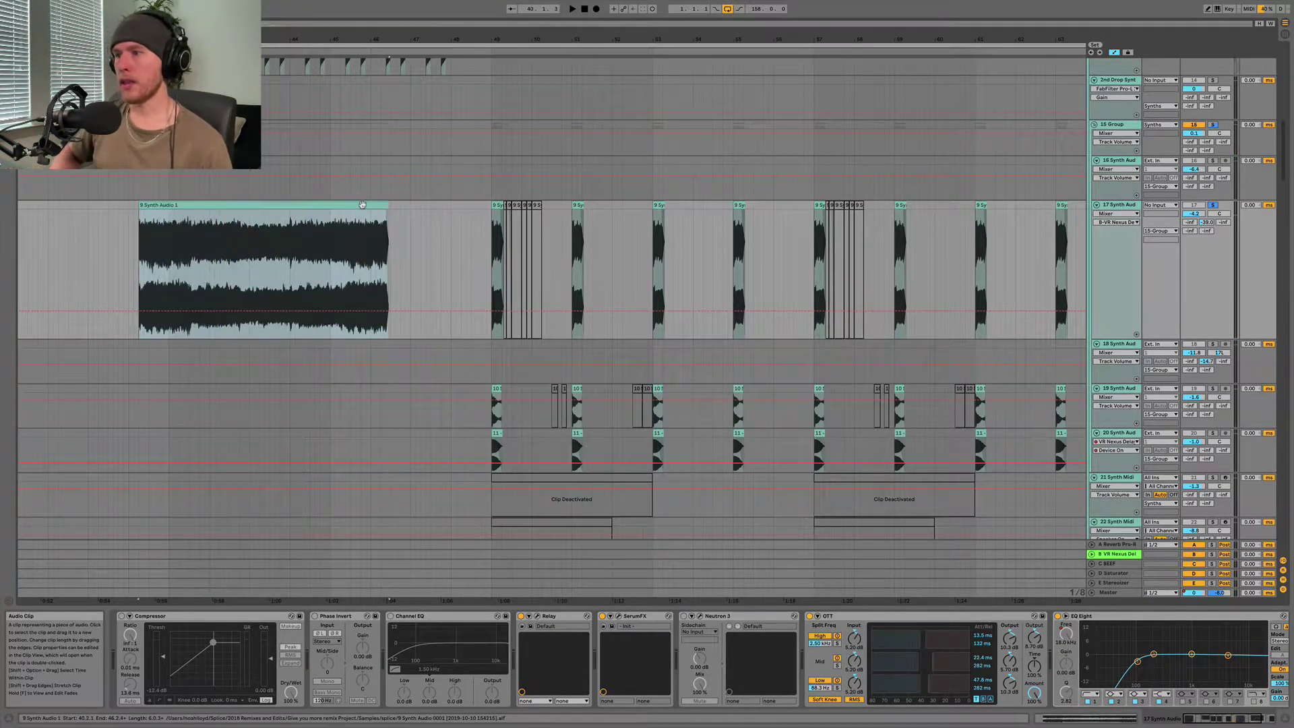
key("Delete")
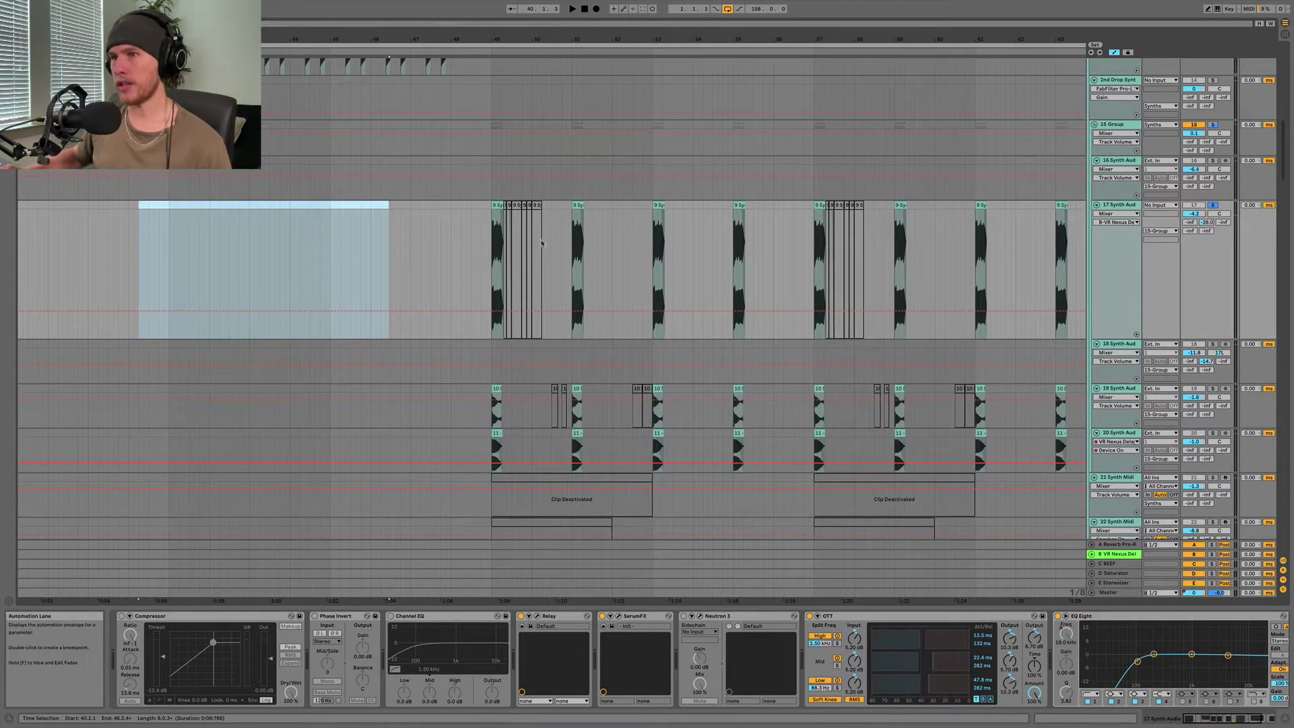
- Solo the 19 Synth Audio track instead of the 17 Synth Audio track and play its first clip at bar 49
scroll(545, 239, "up", 3)
left_click(482, 204)
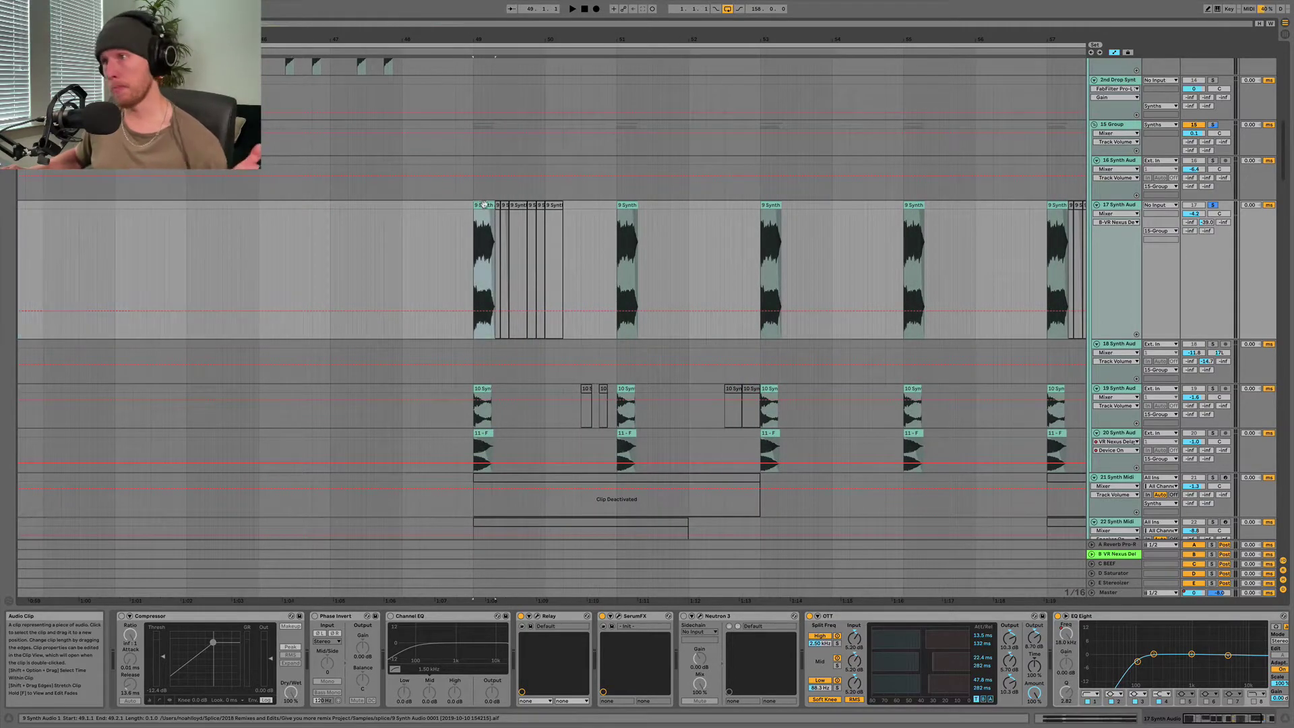
scroll(647, 370, "up", 1)
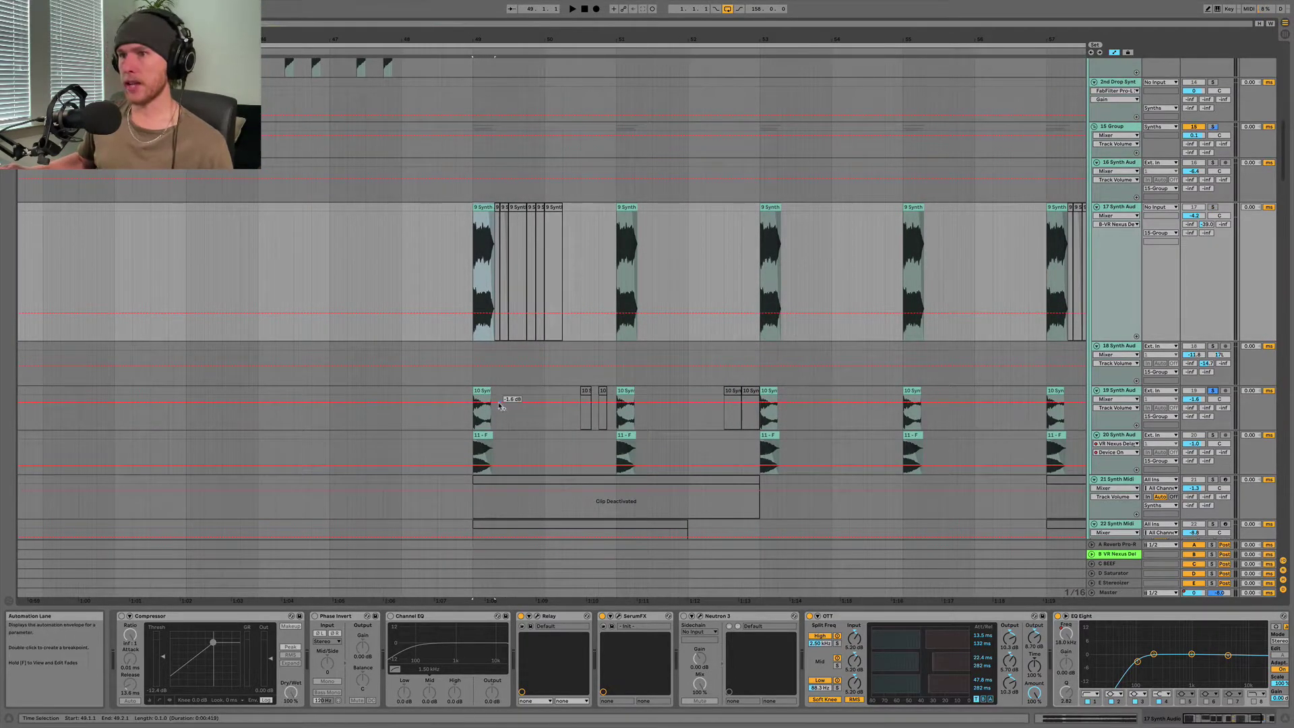
scroll(467, 392, "up", 2)
left_click(467, 392)
key("space")
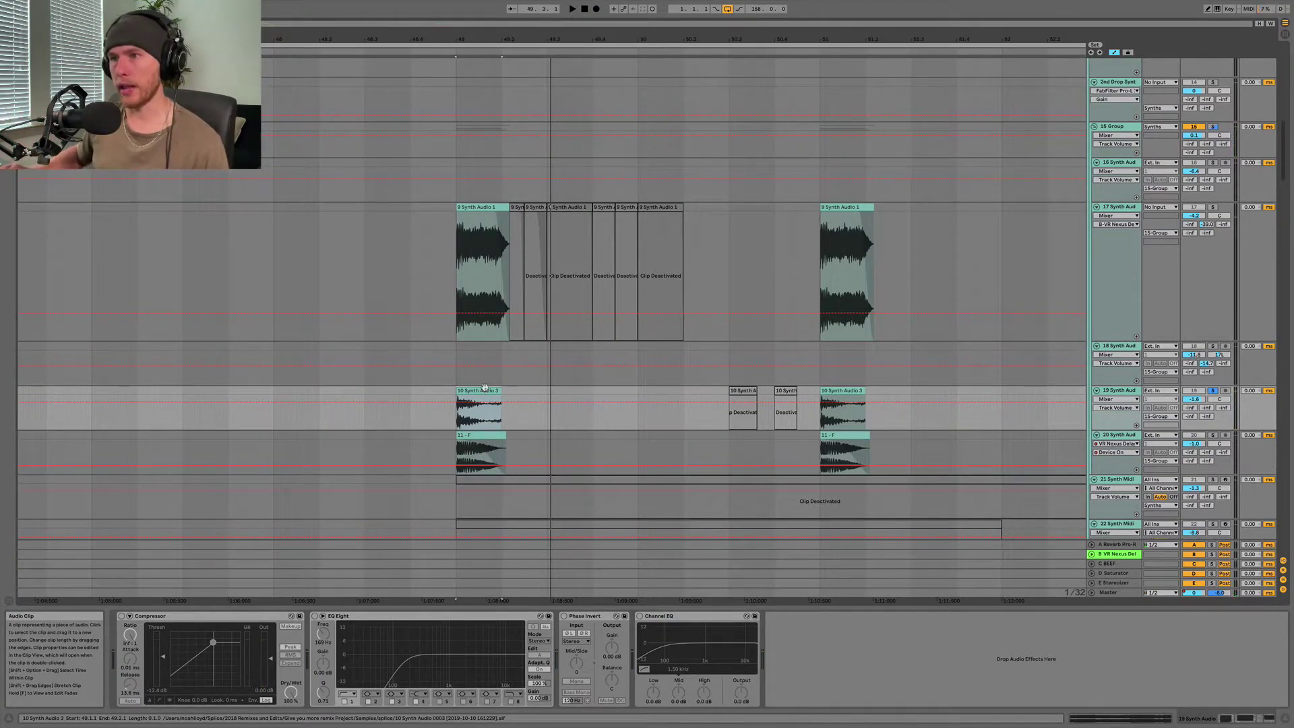
- Place a copy of the 10 Synth Audio 3 clip at about bar 37 on its track and extend it to about bar 47
key("minus")
key("minus")
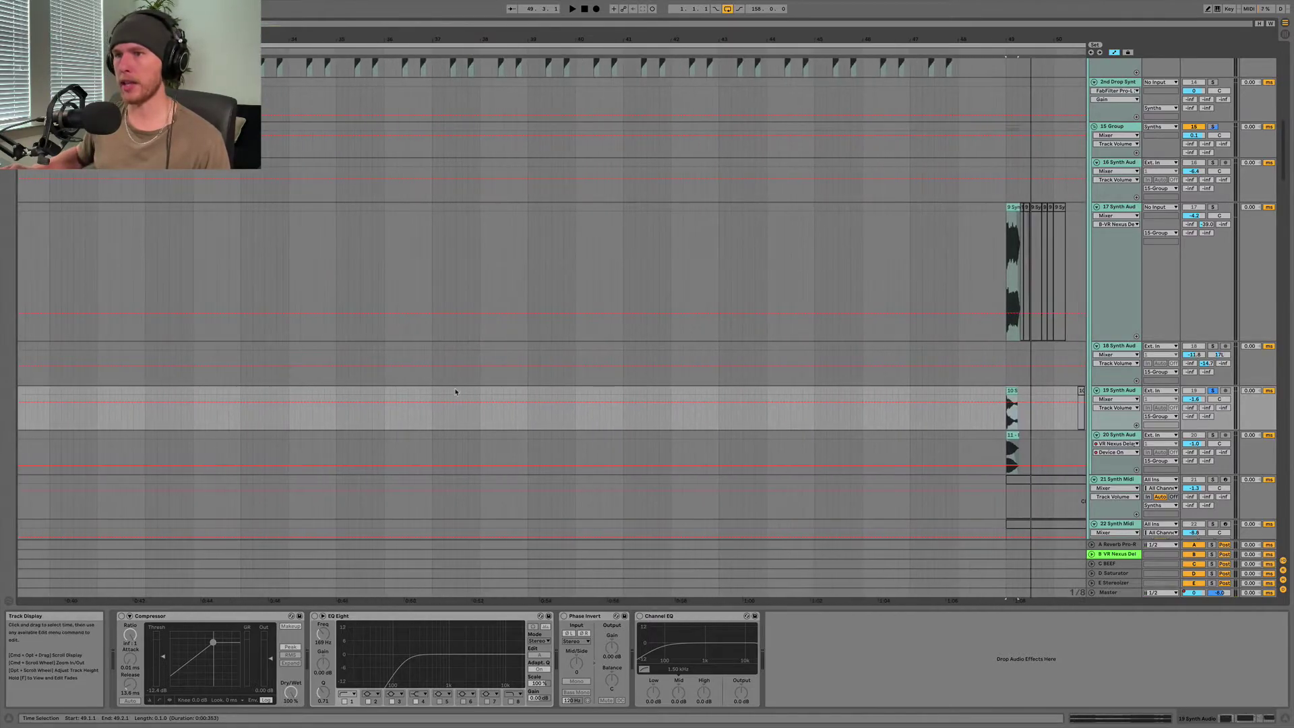
left_click_drag(468, 395, 940, 394)
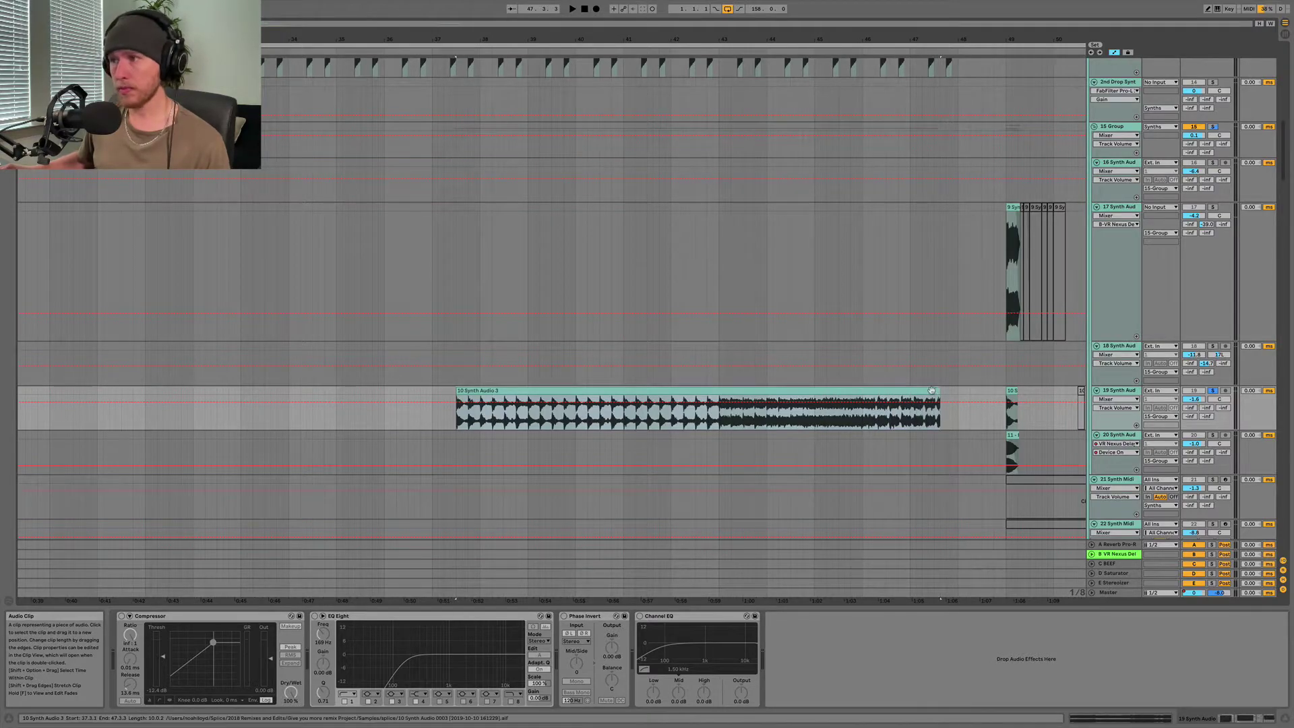
- Play the copied clip from bar 43 while extending its end to about bar 48, and delete the copy
left_click(723, 418)
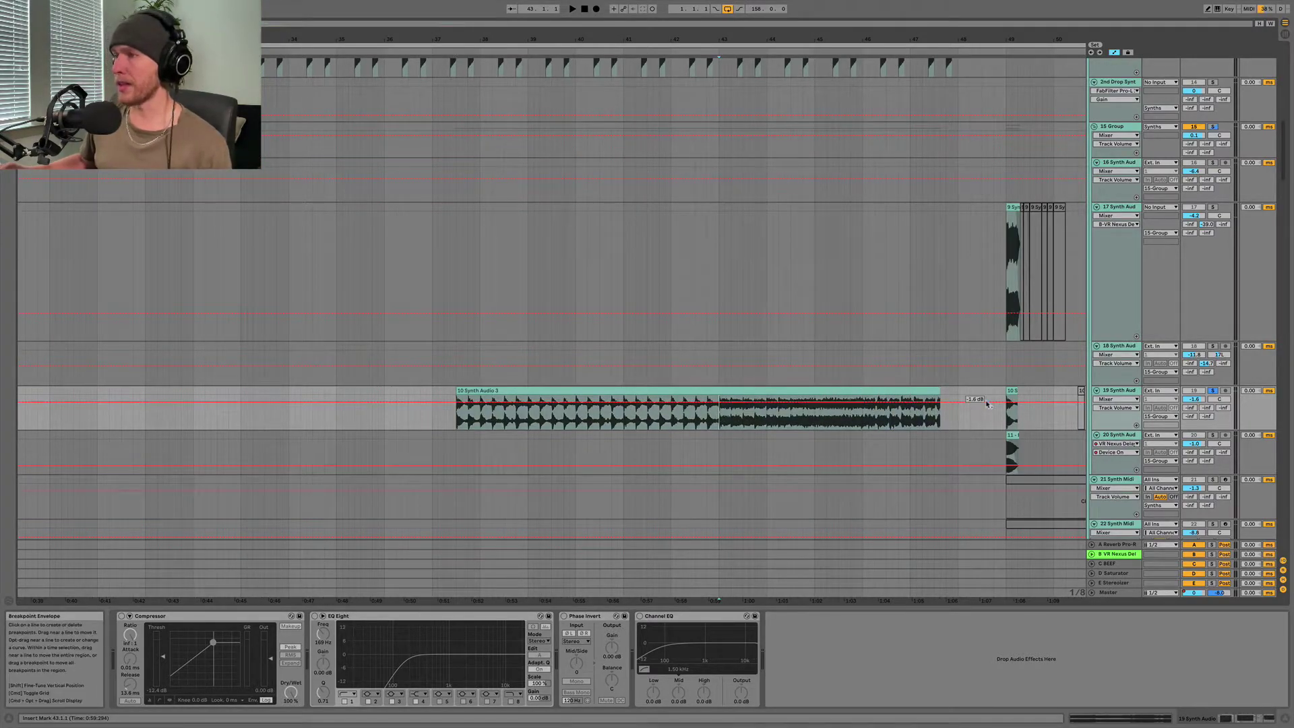
key("space")
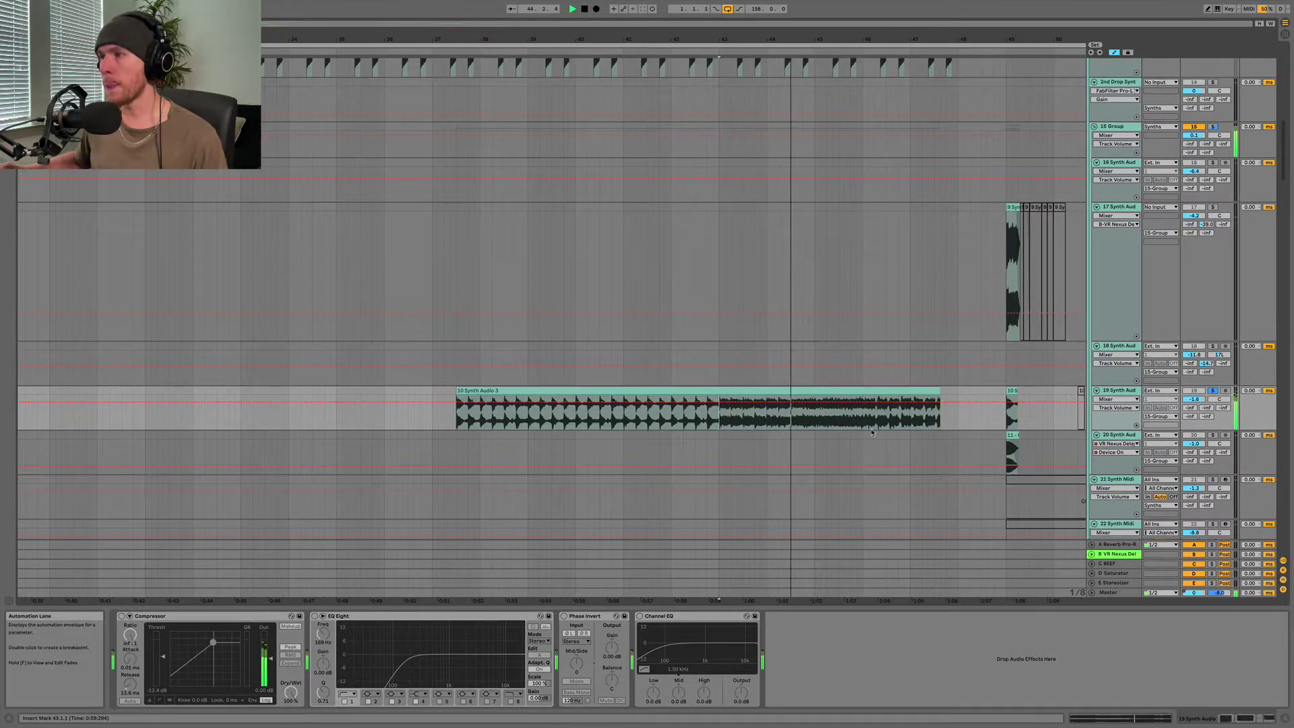
left_click_drag(934, 390, 1000, 386)
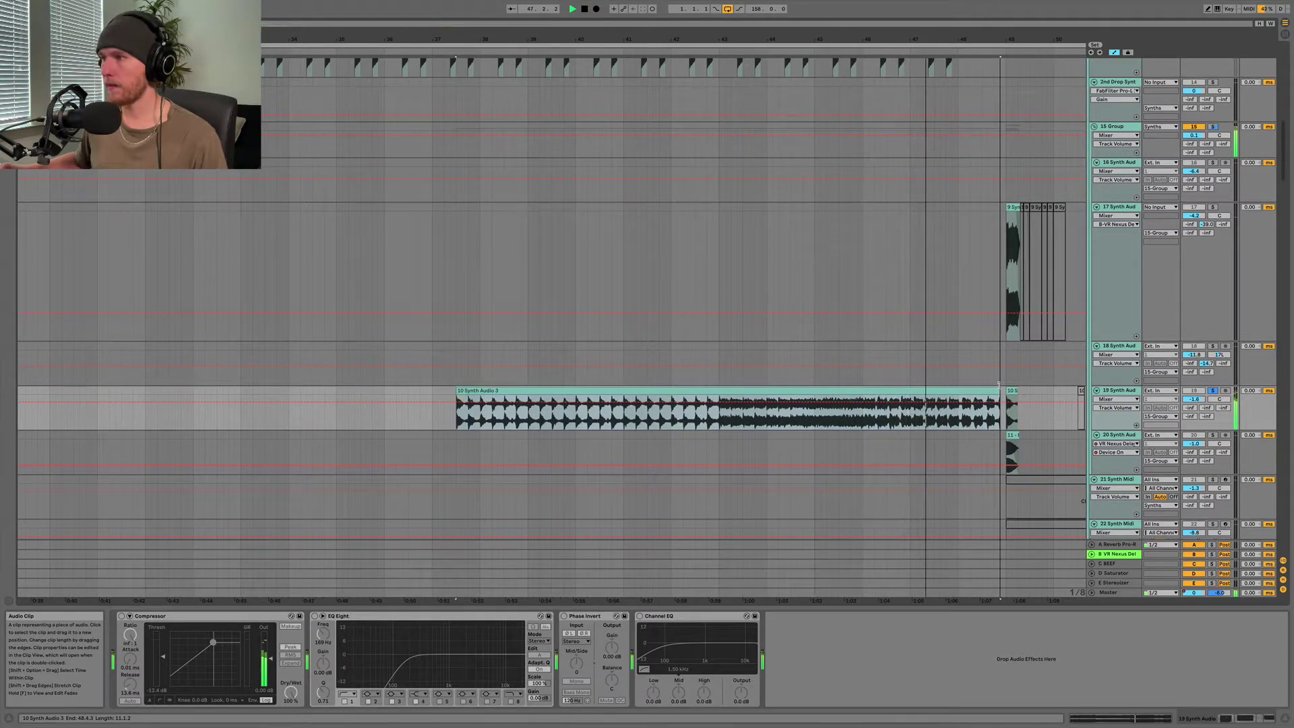
left_click(845, 391)
- Solo the 20 Synth Audio track, play its 11 - F clip at bar 49 and turn the track's solo off
scroll(842, 395, "right", 10)
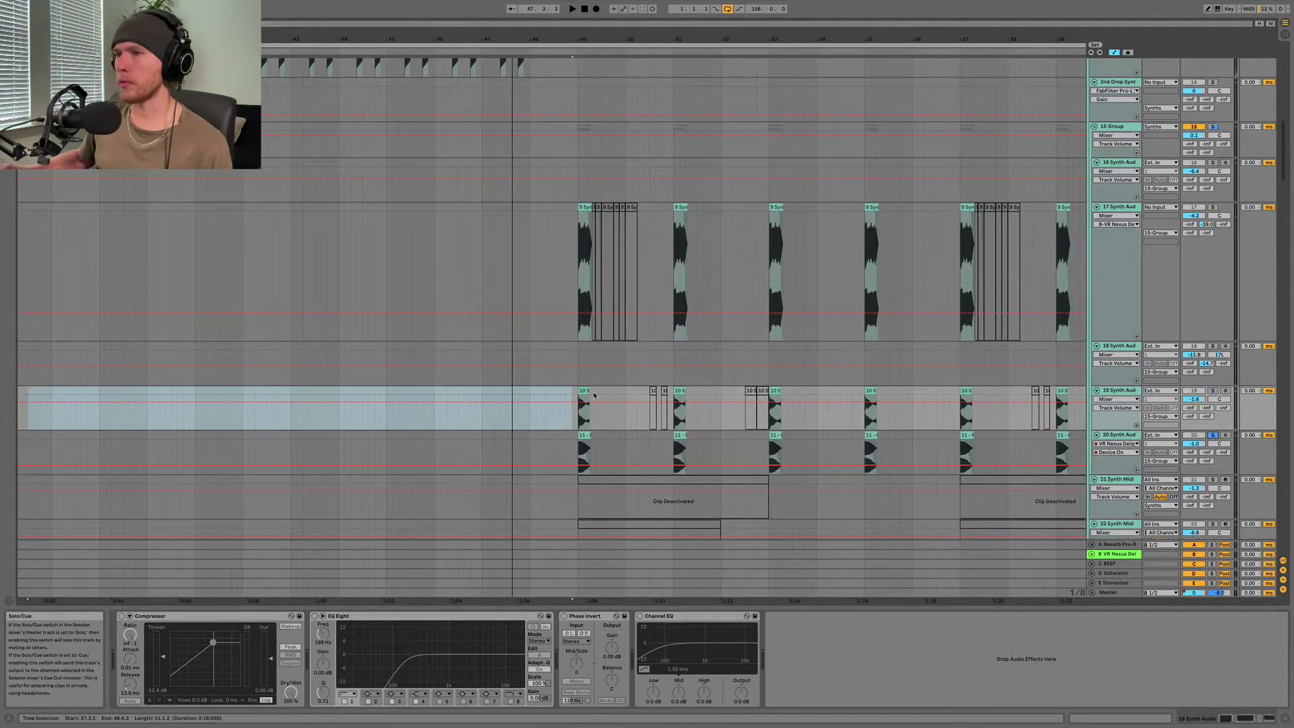
scroll(600, 452, "up", 5)
left_click(531, 437)
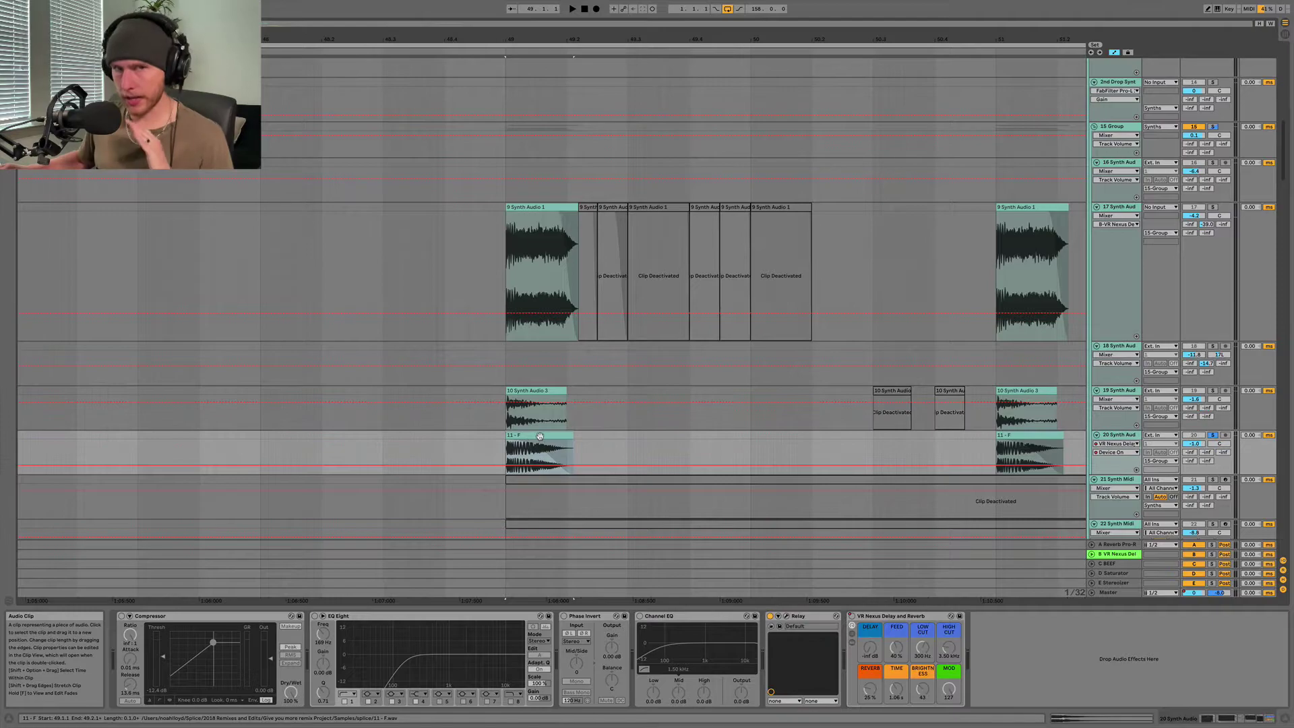
key("space")
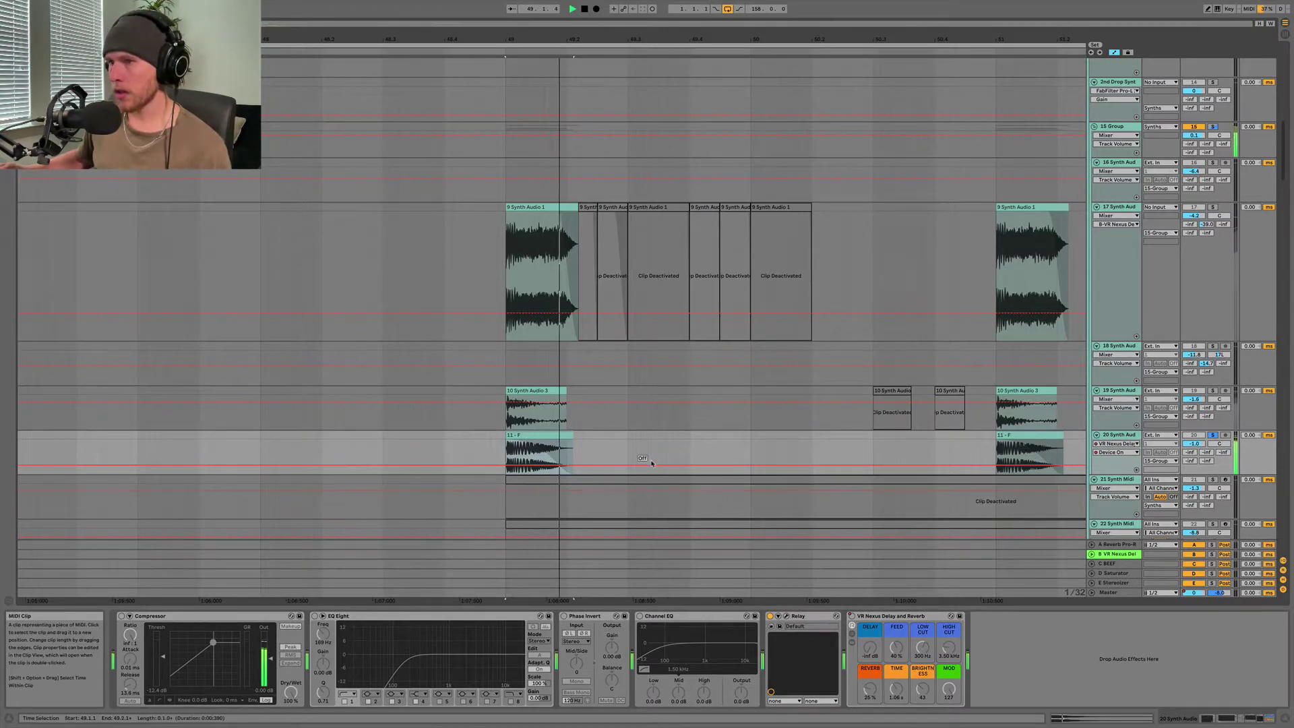
left_click(1213, 435)
key("space")
- Play the first drop from about bar 48 with the 15 Group's solo off, examining the synth layers above and below it
scroll(691, 216, "down", 5)
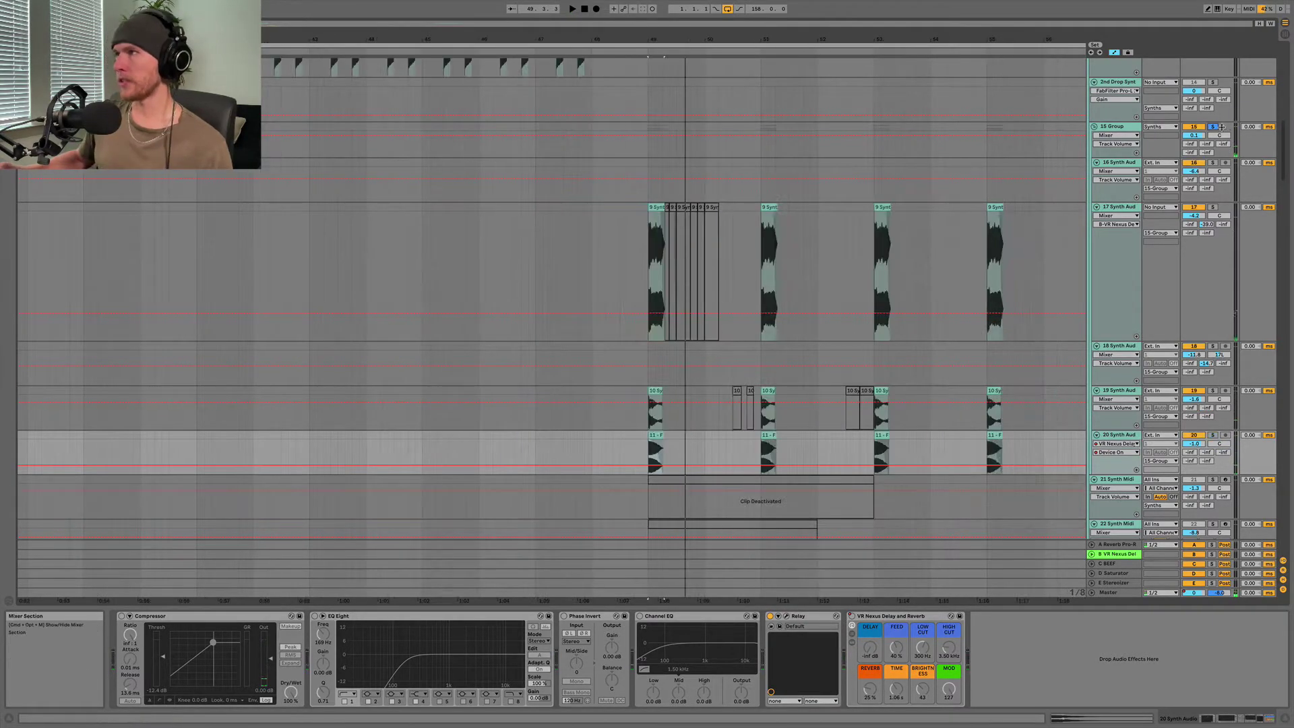
left_click(622, 169)
scroll(640, 202, "down", 10)
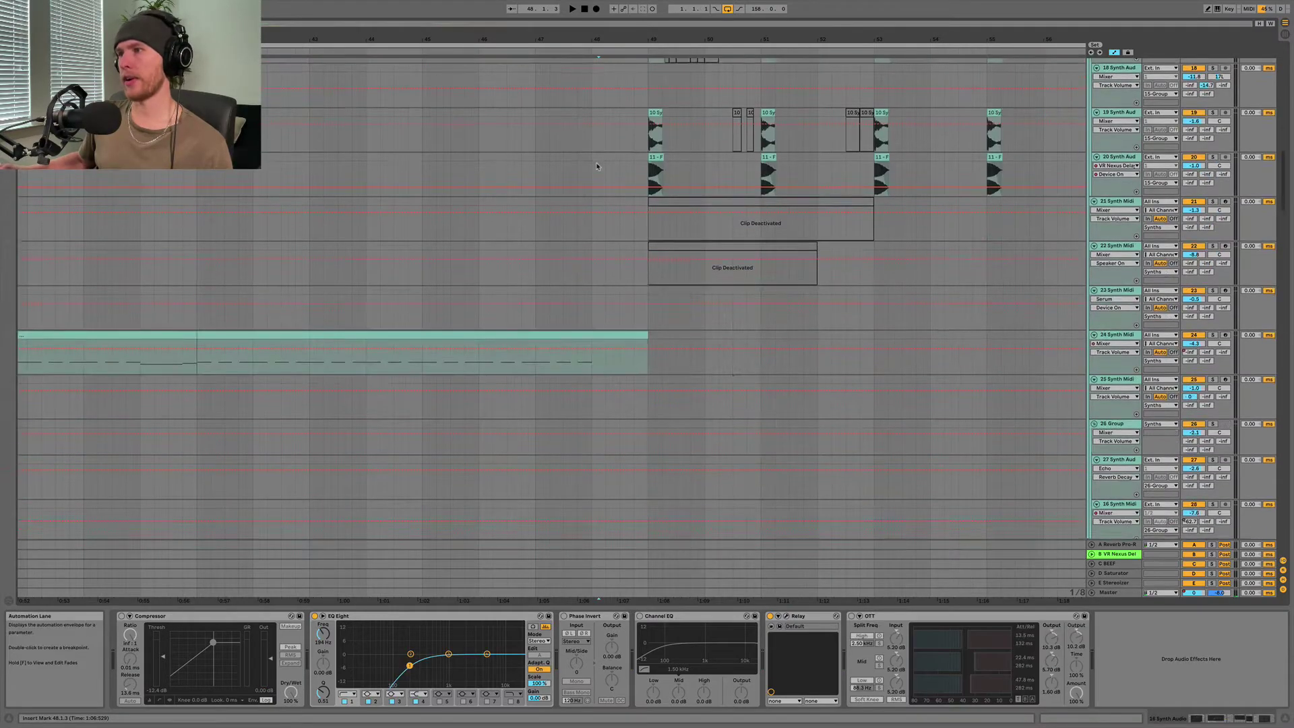
scroll(647, 223, "down", 3)
key("space")
scroll(657, 231, "up", 15)
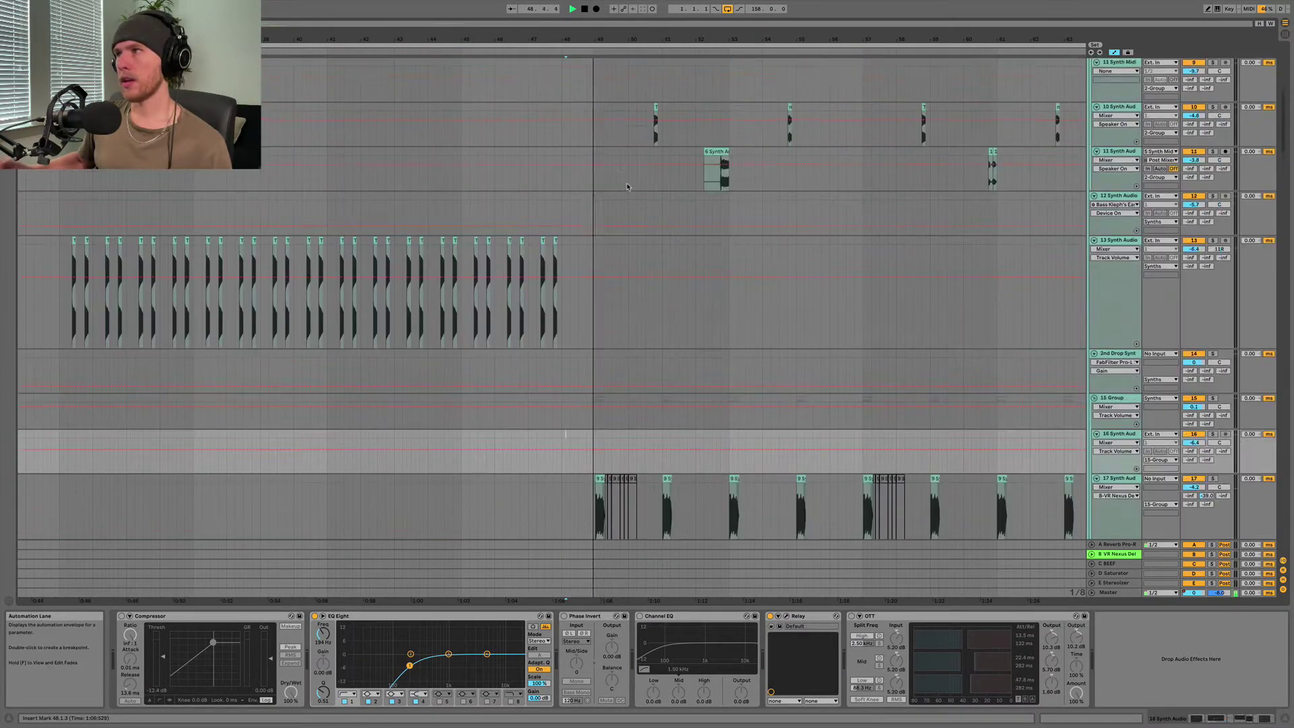
scroll(627, 187, "down", 10)
scroll(674, 270, "up", 5)
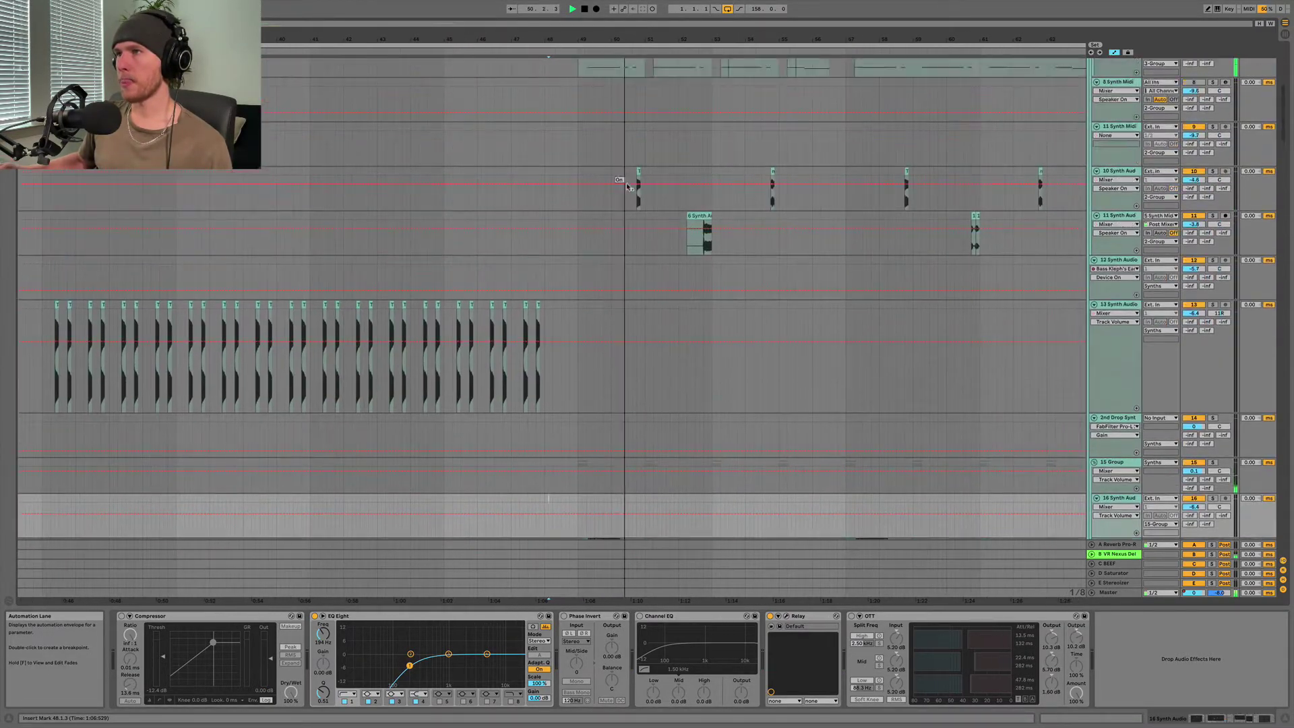
key("space")
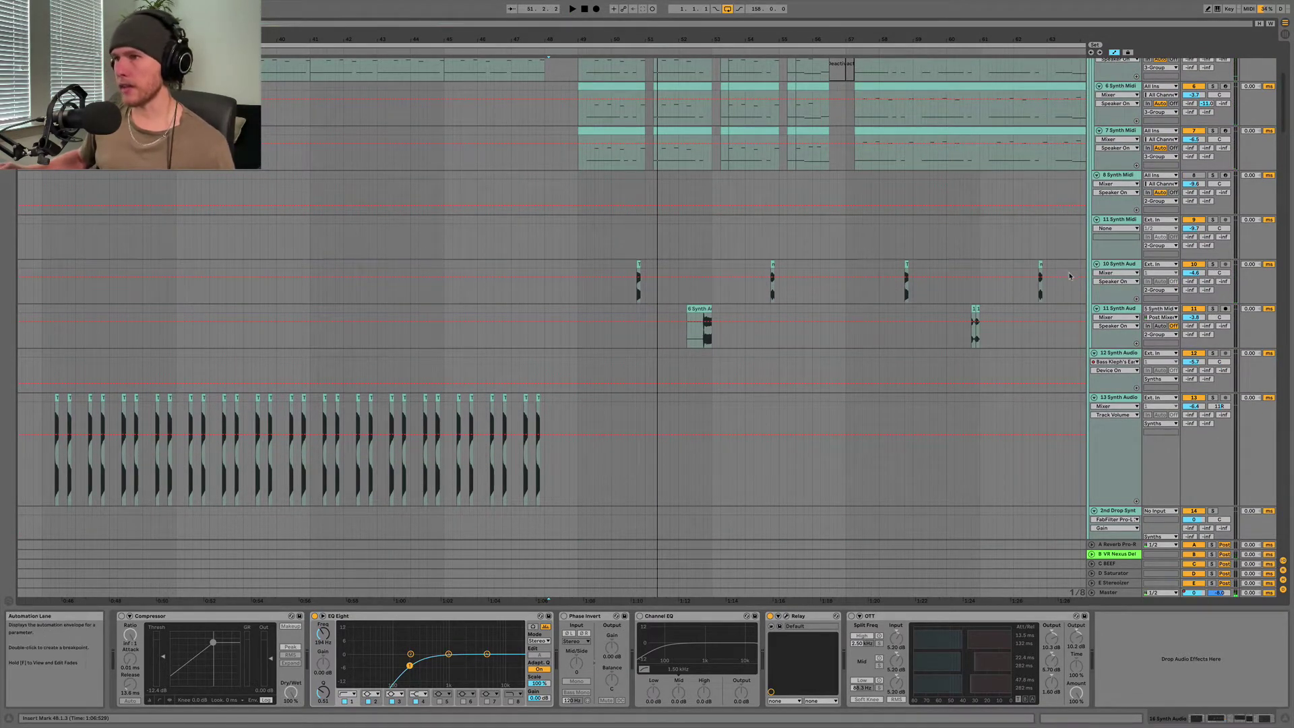
- Solo the 10 Synth Audio track and play its THE_GLITCH_MOB_FORTUNE_DAYS_lead_one_shot_2_C4 clip in bar 50
left_click(638, 280)
key("z")
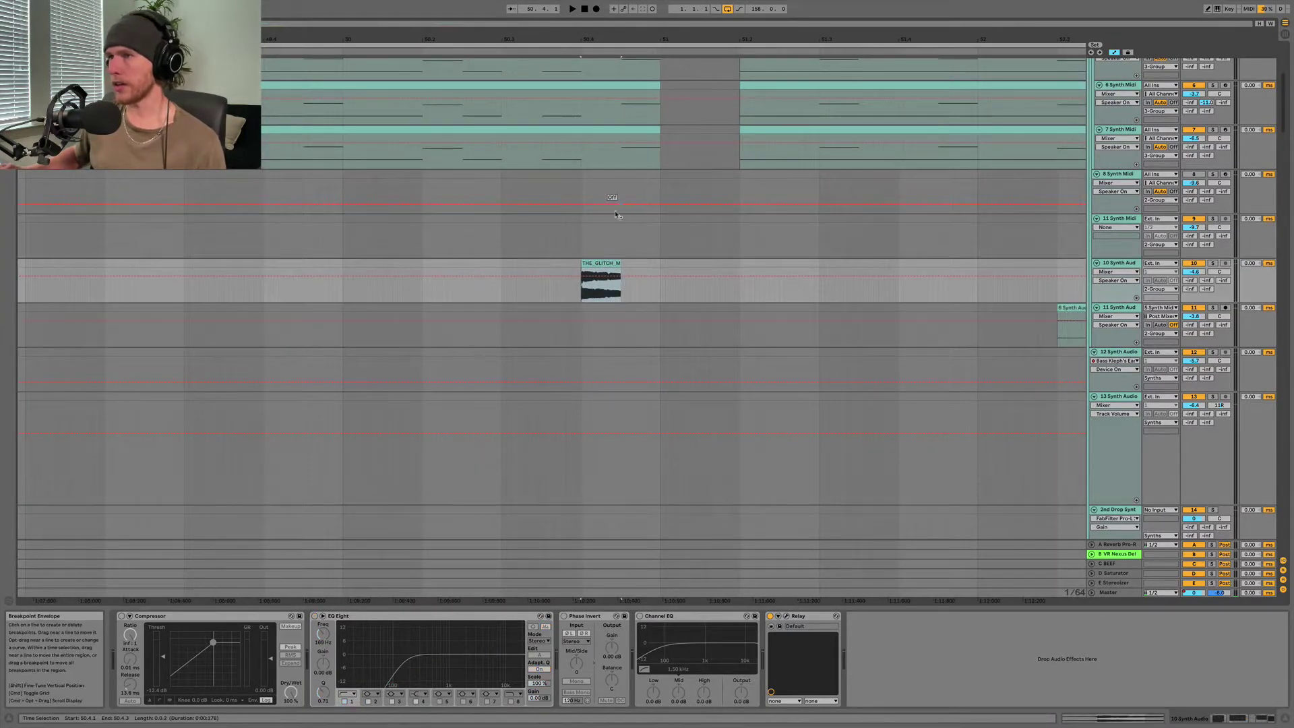
scroll(610, 216, "up", 3)
left_click(1212, 263)
key("space")
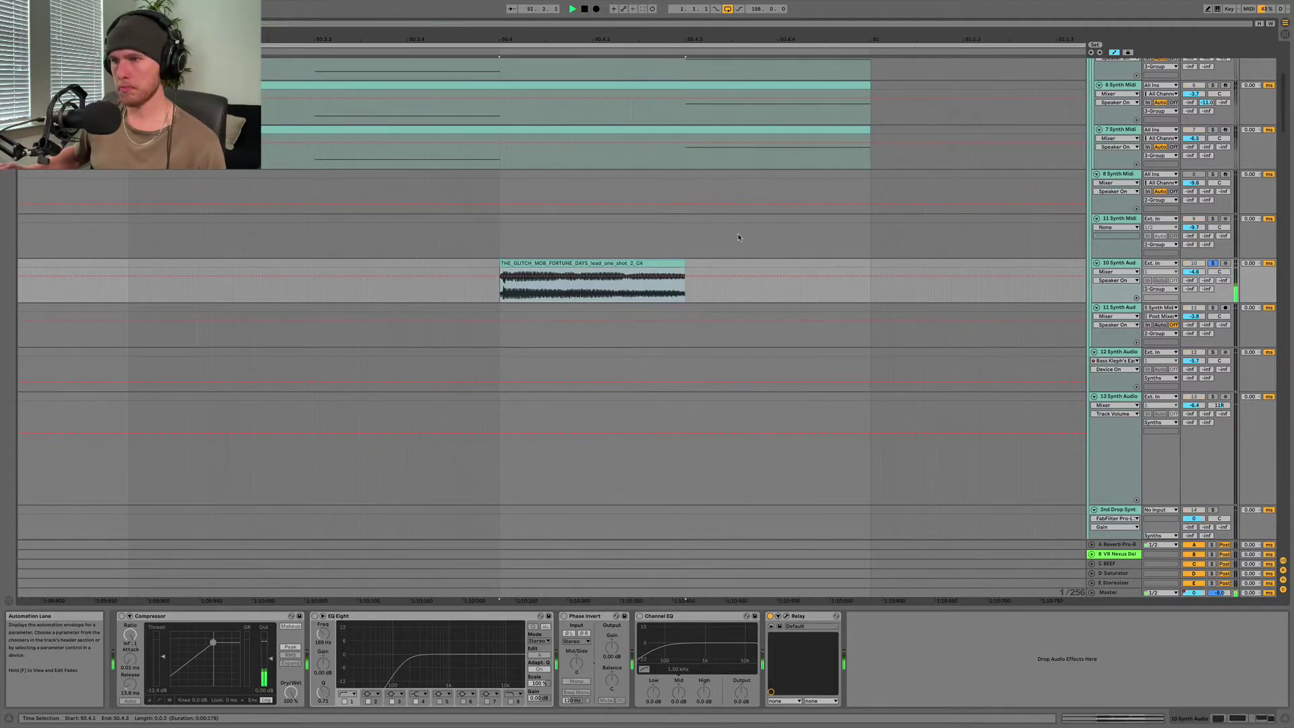
key("space")
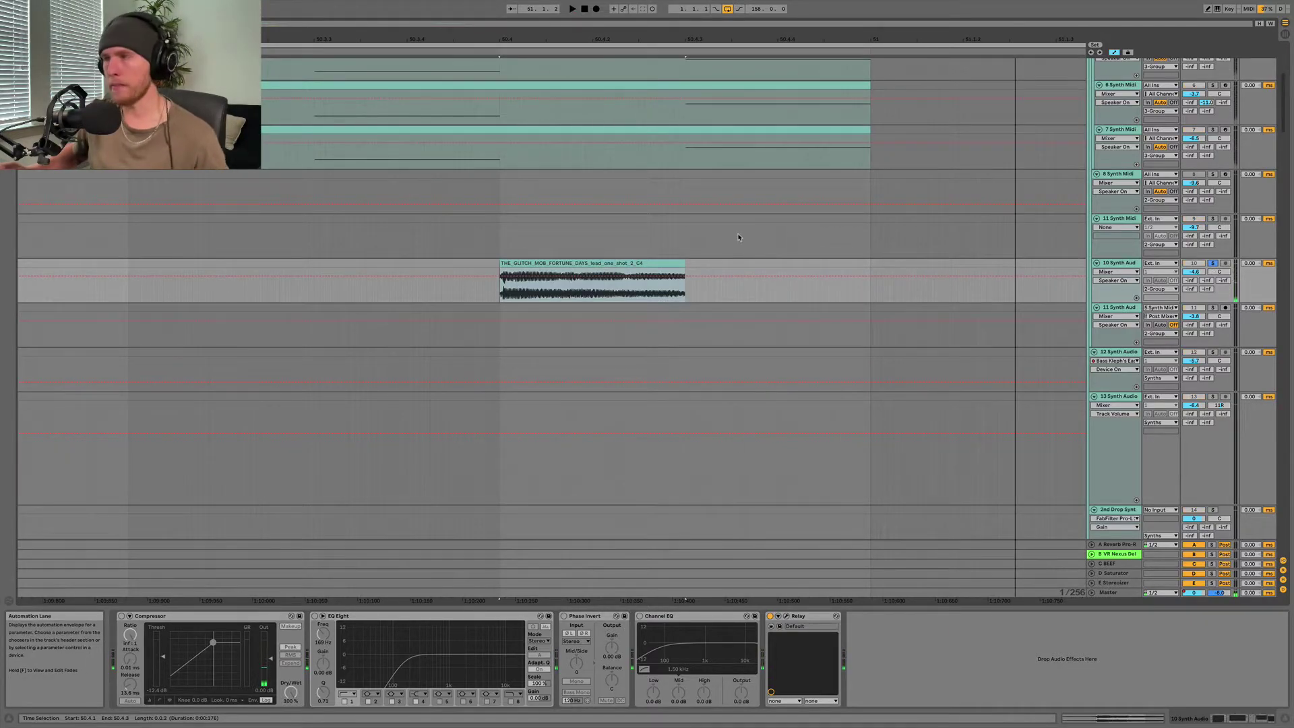
- Compare the one-shot's position with the MIDI layers above it, highlighting their matching notes in bar 50 and the first beat of bar 49
scroll(739, 237, "down", 5)
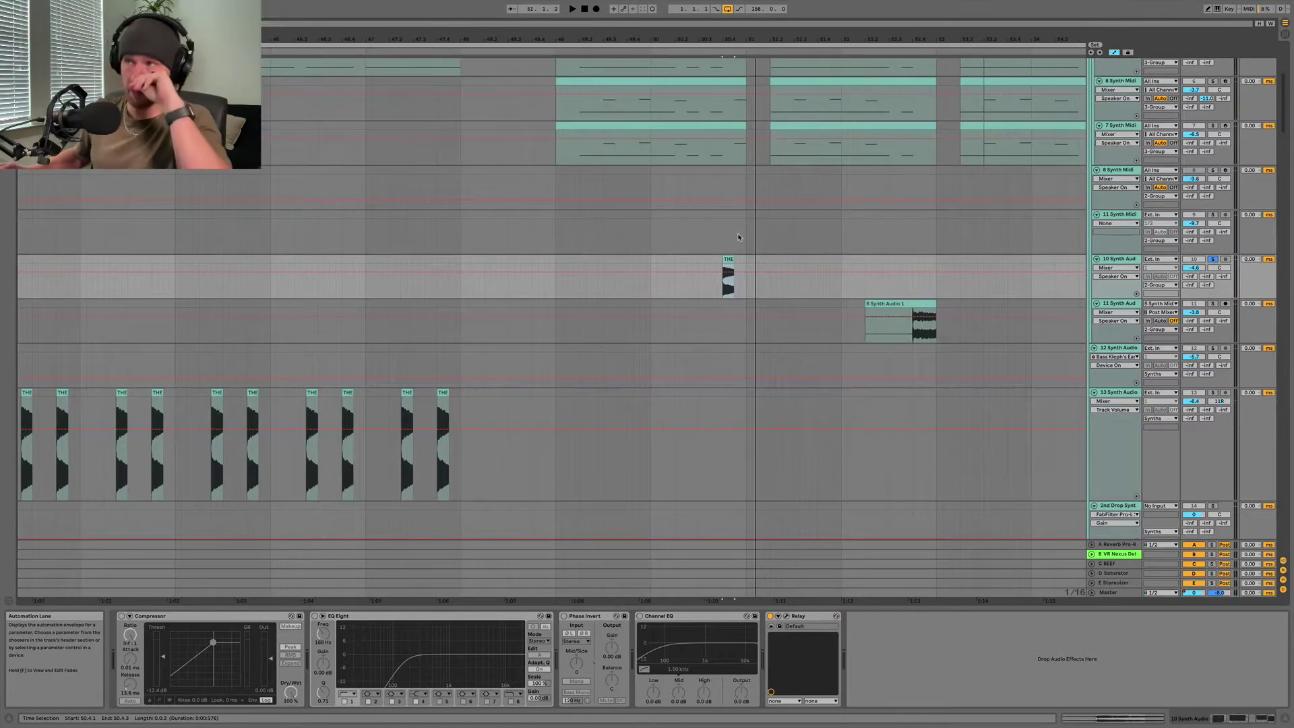
scroll(735, 192, "up", 6)
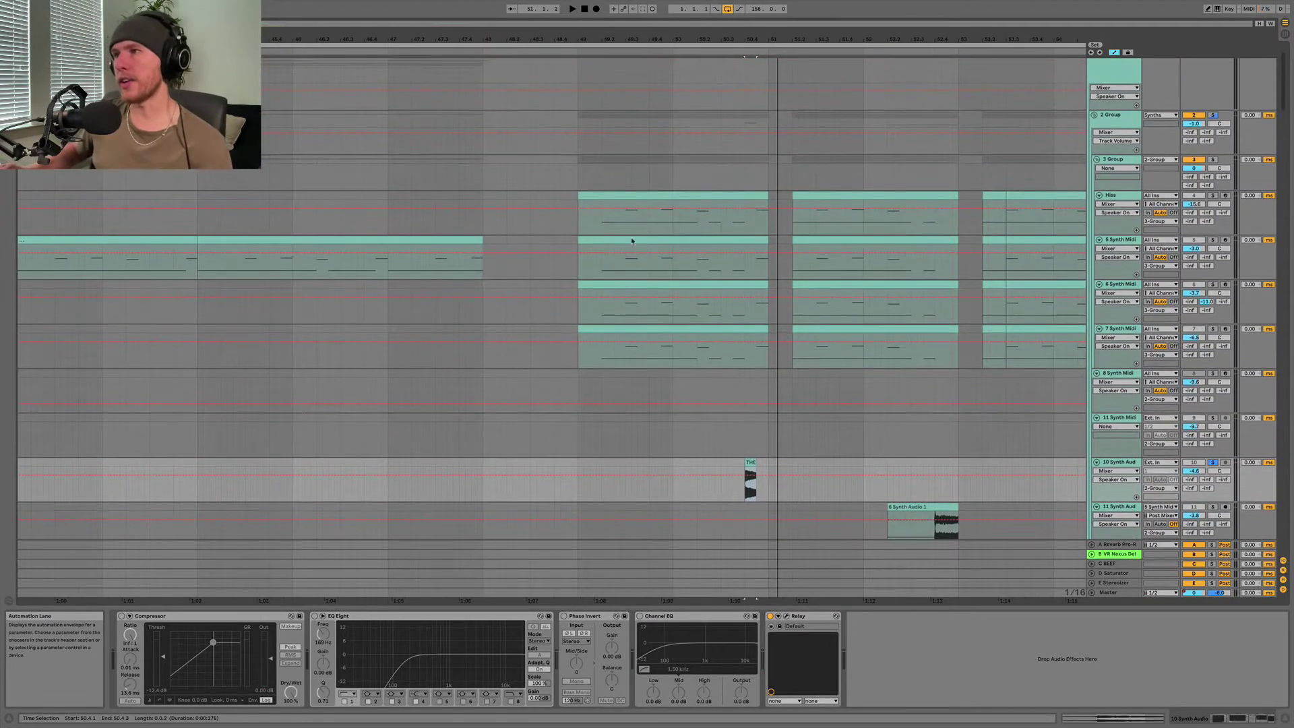
scroll(725, 236, "up", 3)
left_click_drag(685, 263, 748, 351)
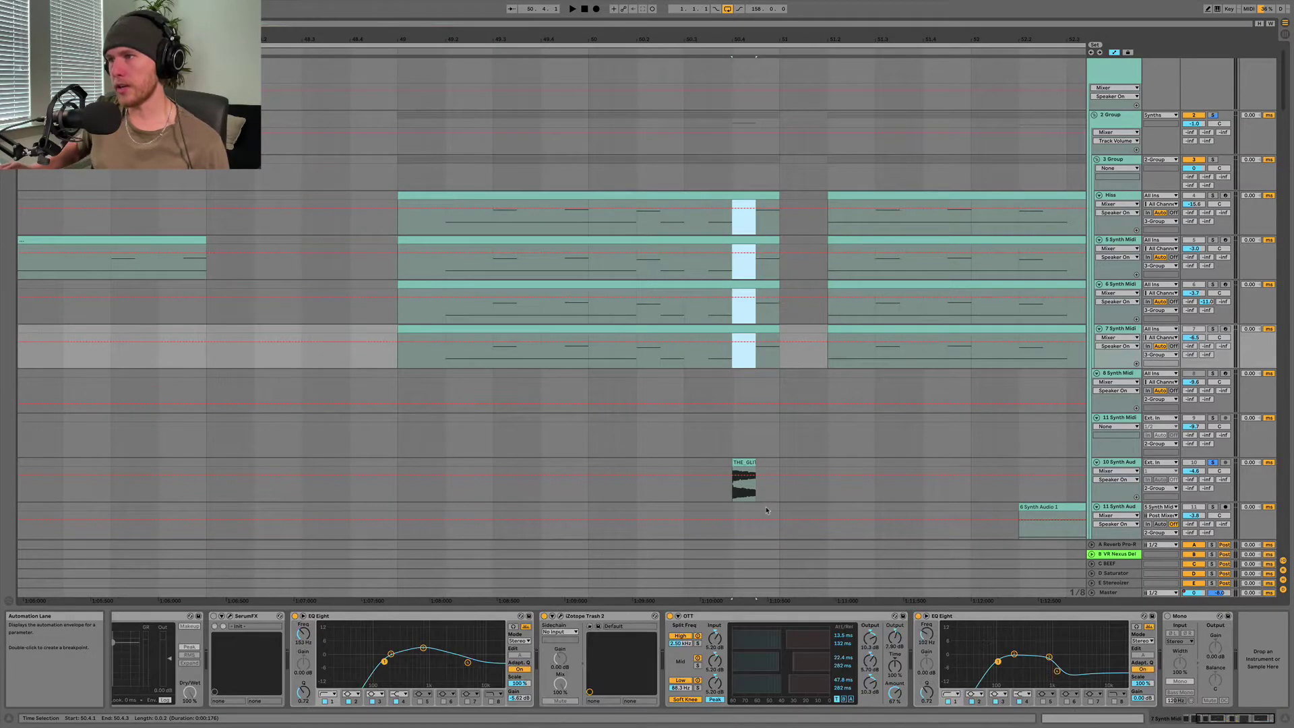
left_click(756, 463)
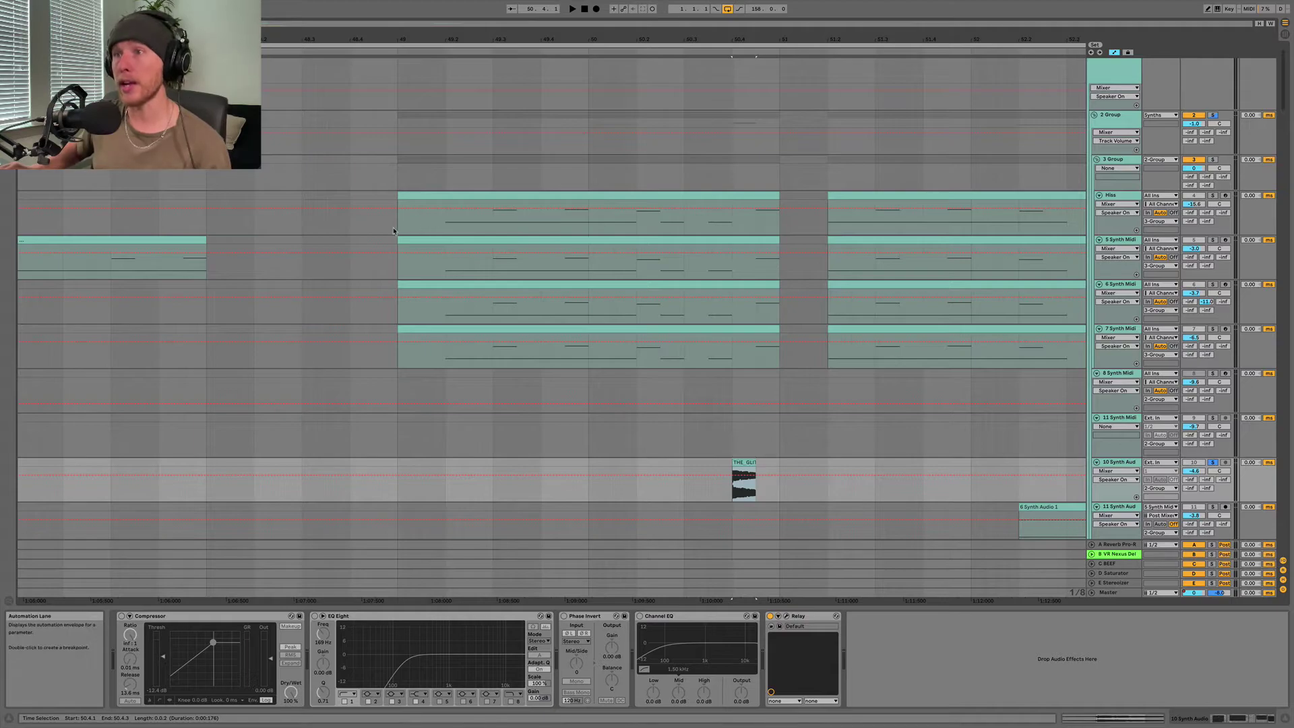
left_click_drag(396, 230, 445, 221)
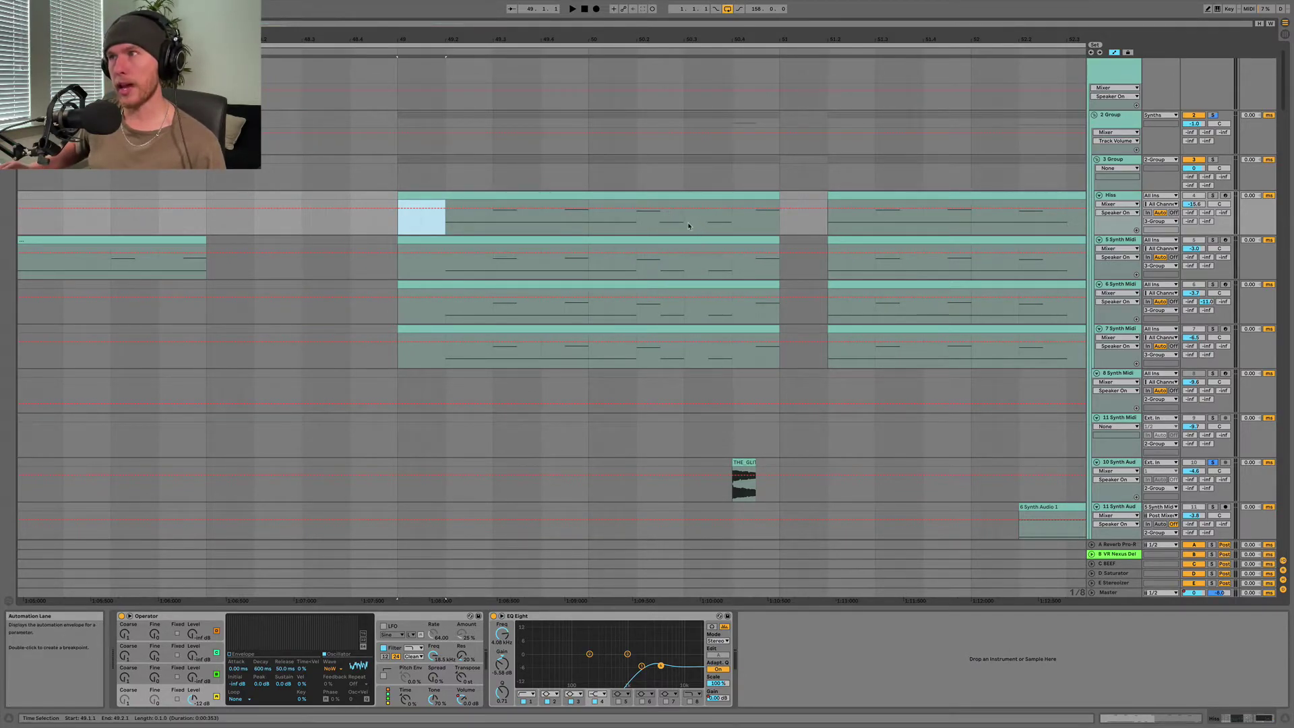
- Select the first clip at about bar 52 on the 11 Synth Audio track and solo that track instead of 10 Synth Audio
scroll(707, 398, "down", 5)
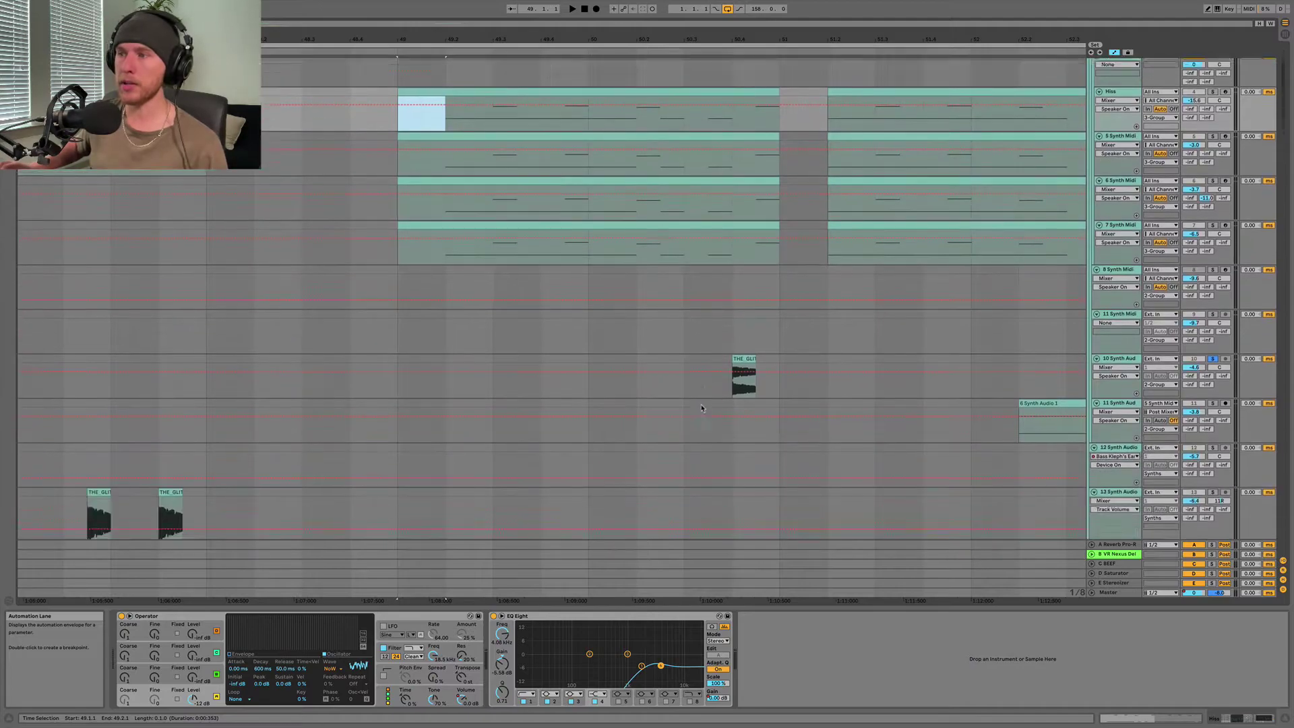
scroll(742, 330, "right", 5)
scroll(770, 324, "right", 1)
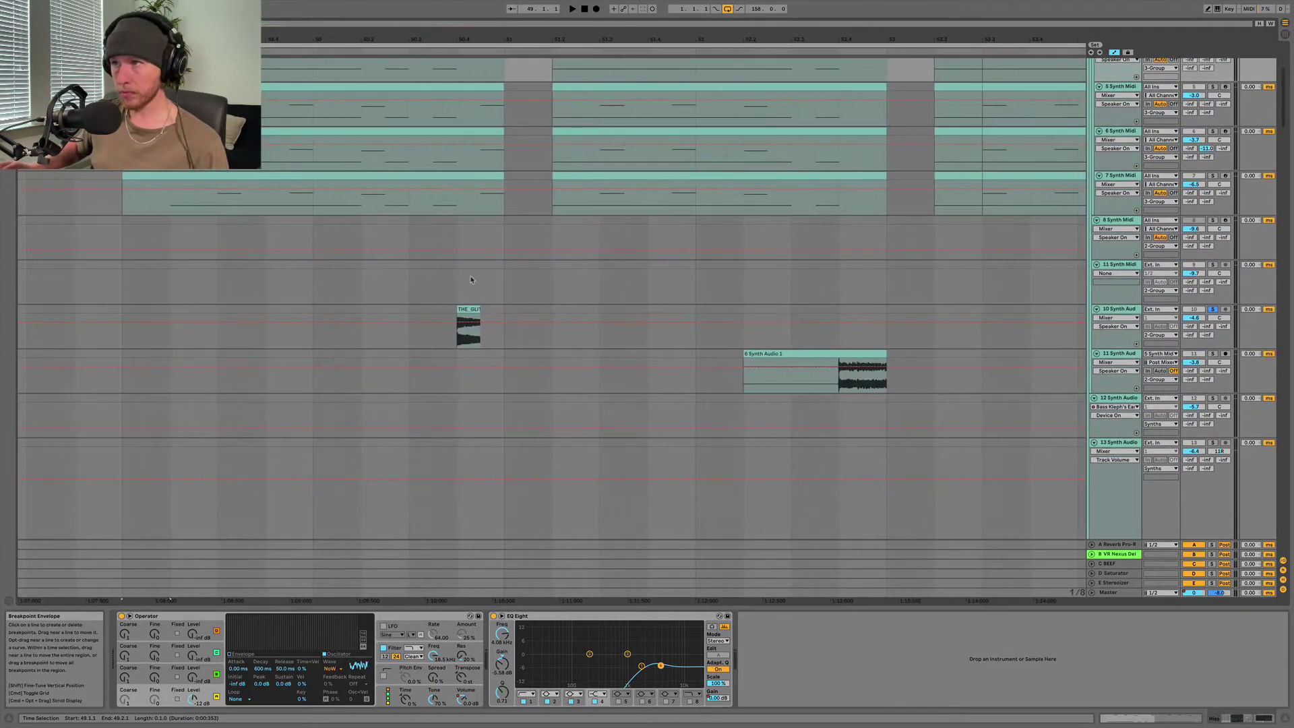
scroll(458, 202, "up", 2)
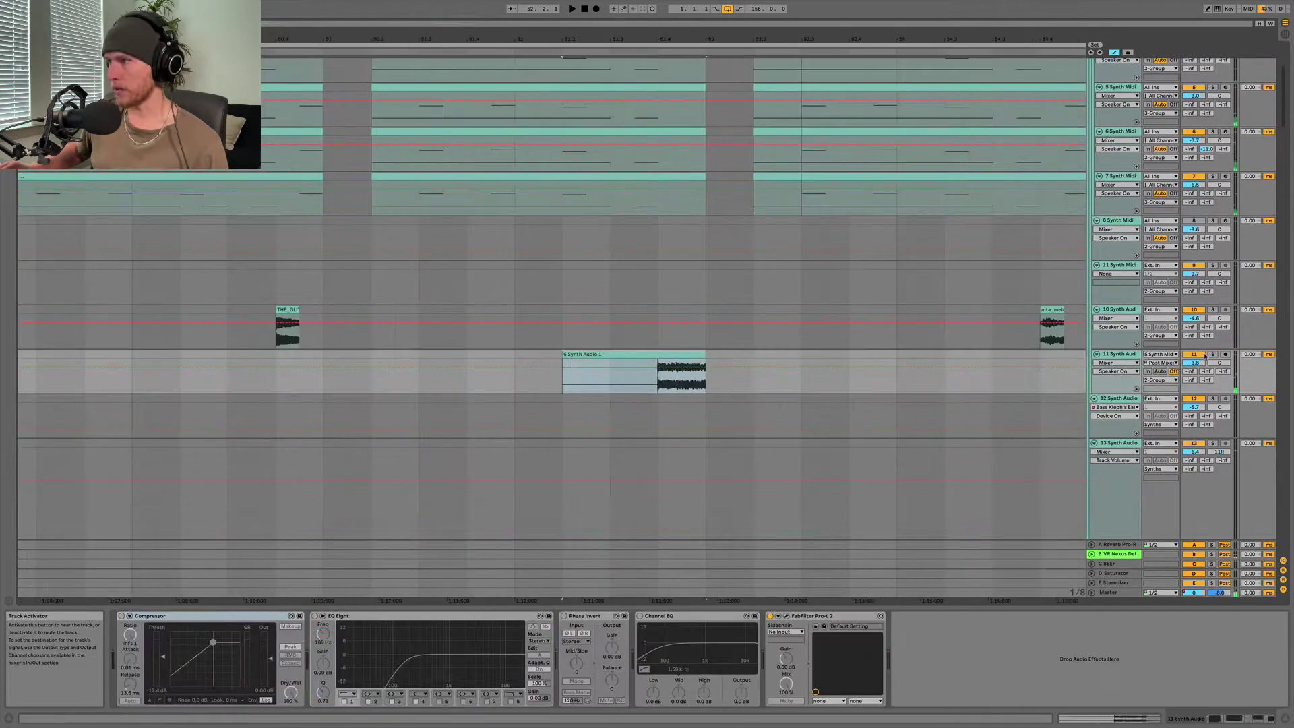
scroll(687, 378, "up", 3)
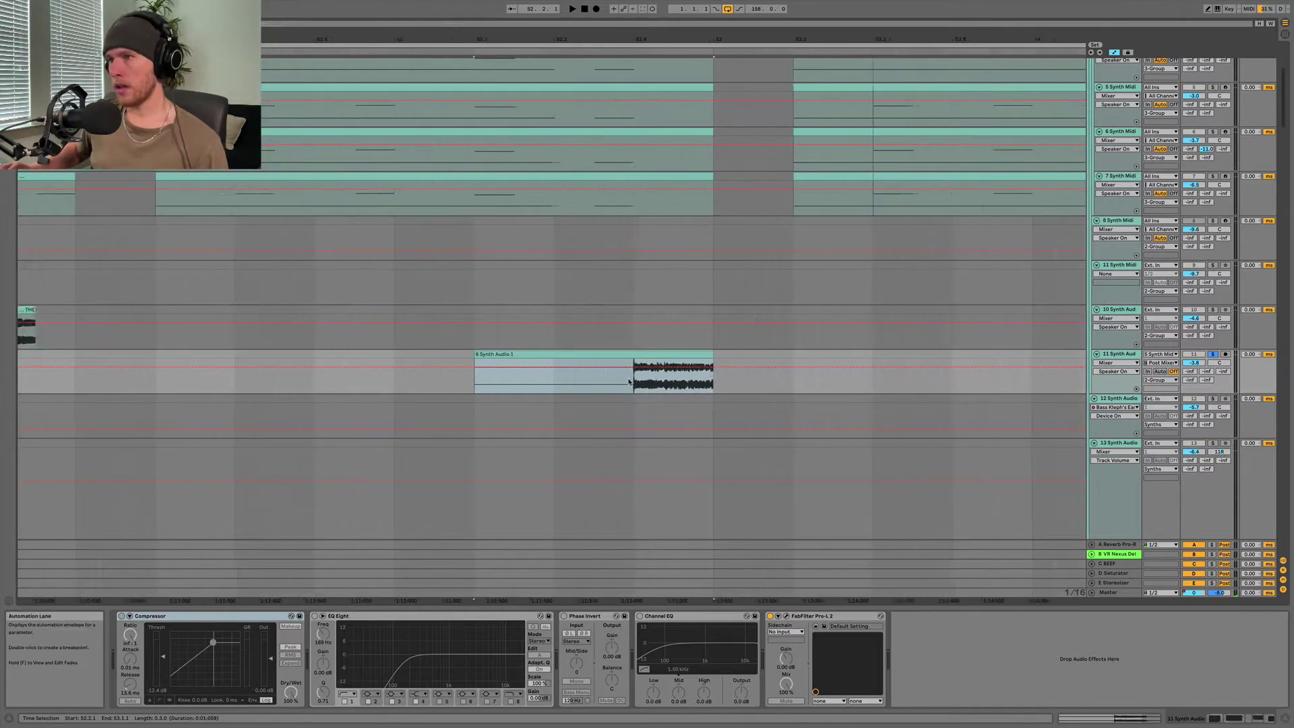
- Play the section of the soloed 11 Synth Audio clip from bar 52.4 to 53.1, and the whole clip from bar 52.2
left_click_drag(631, 386, 720, 384)
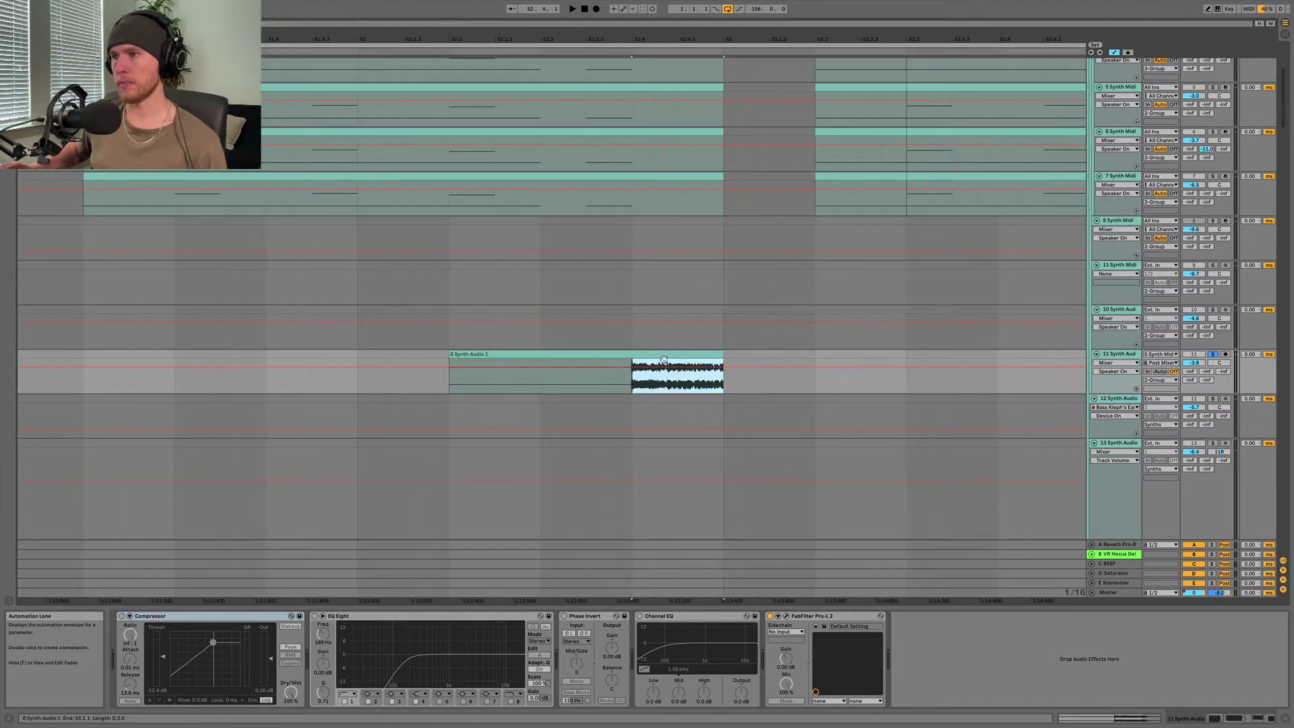
key("space")
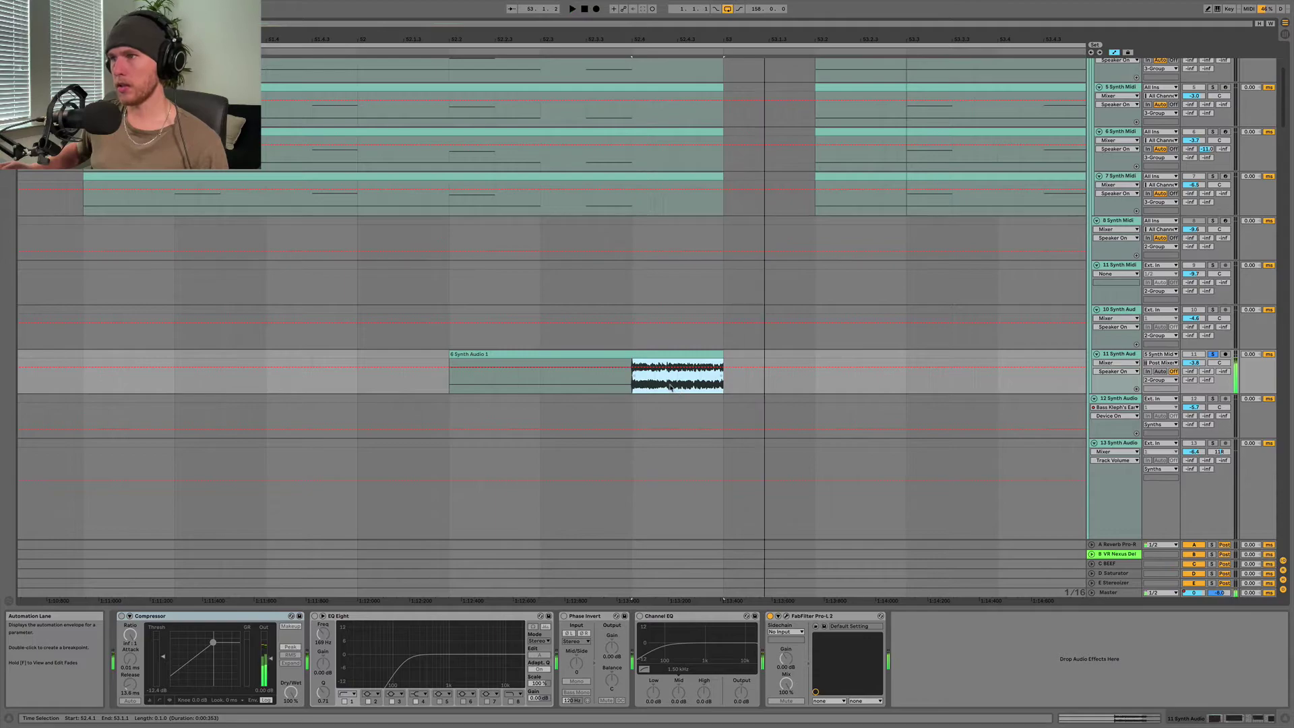
left_click(607, 350)
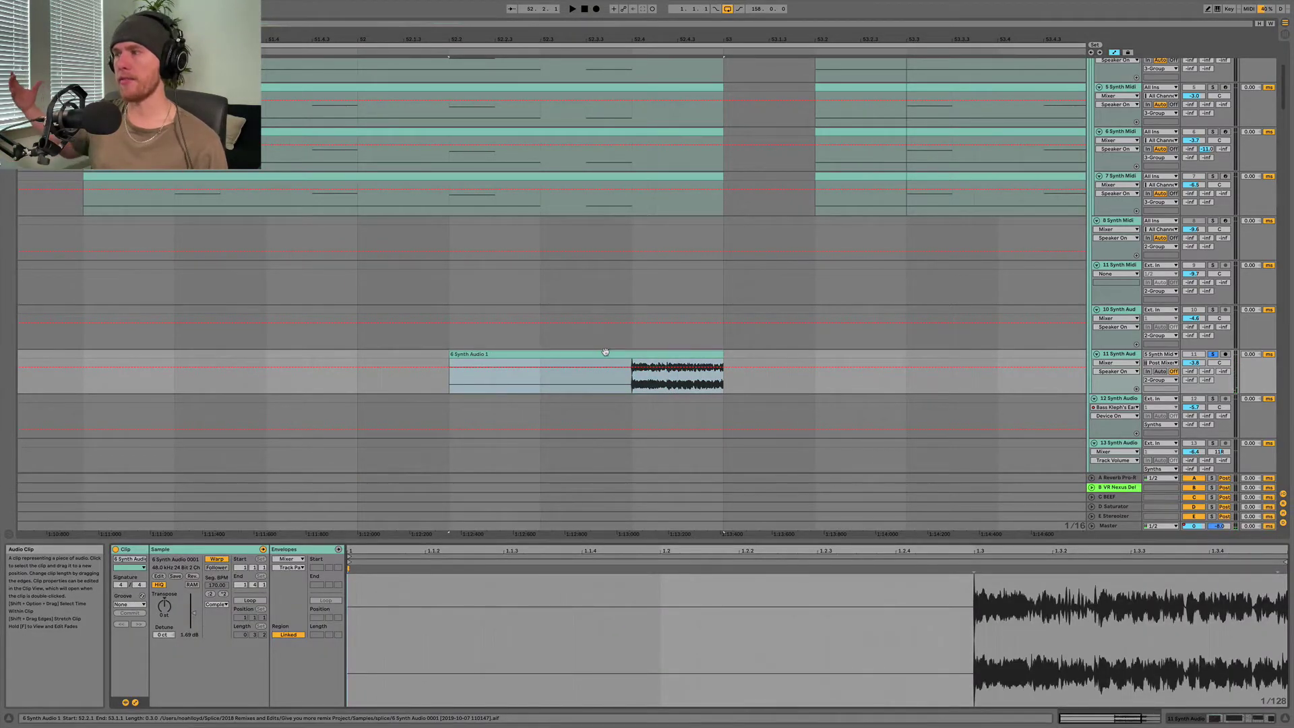
key("space")
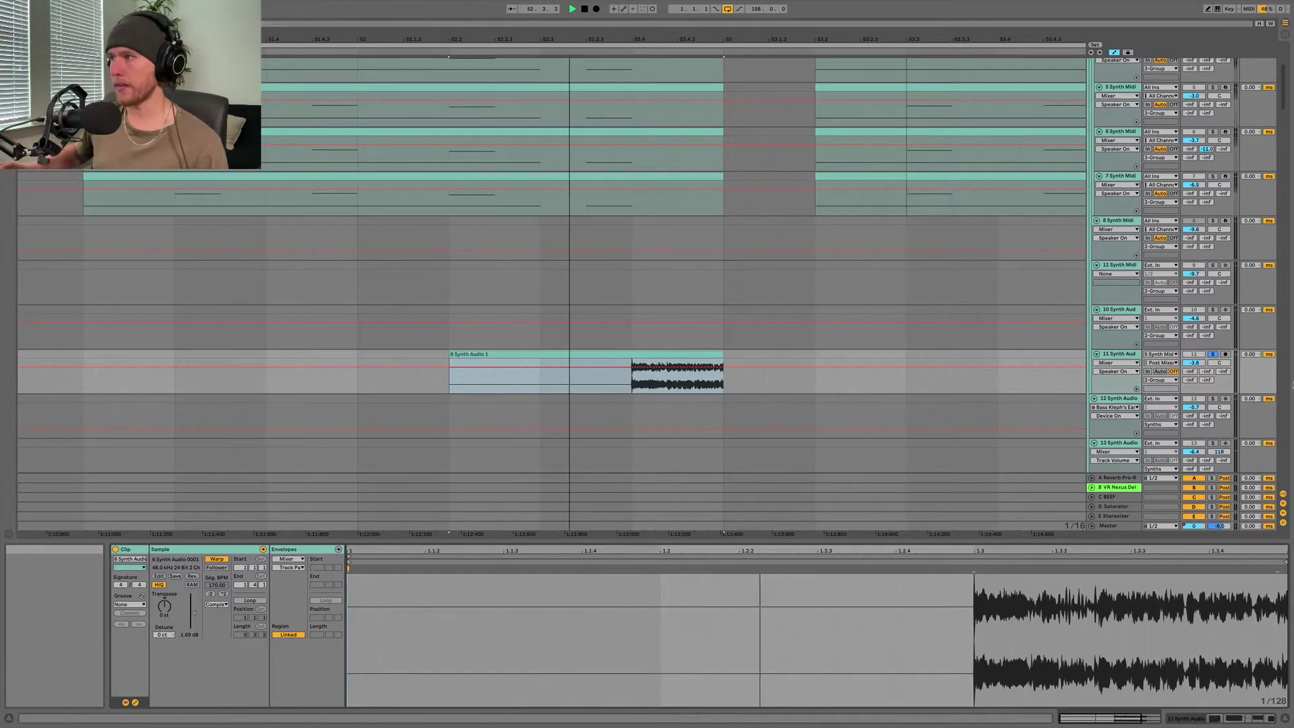
double_click(1118, 355)
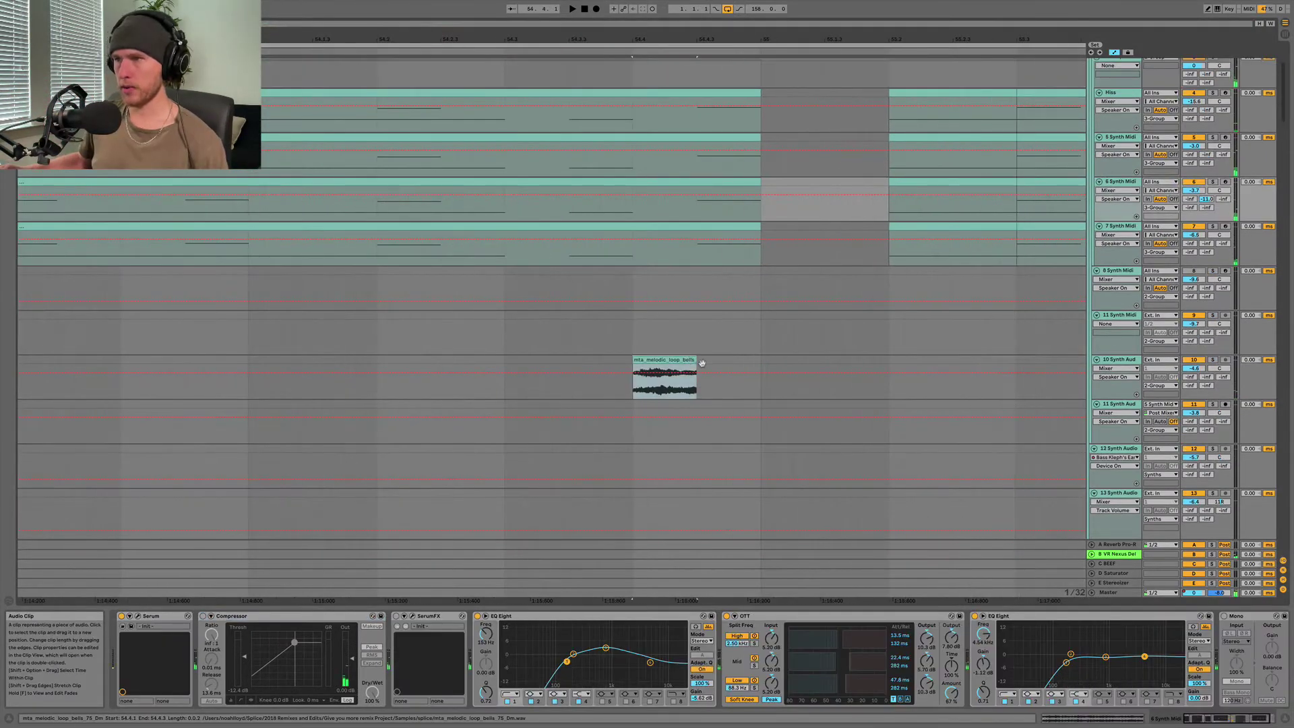
- Solo 10 Synth Audio, audition its mta_melodic_loop_bells_75_Dm clip at bar 54.4 extended by several beats, and undo the extension
left_click(1211, 359)
scroll(714, 378, "down", 5)
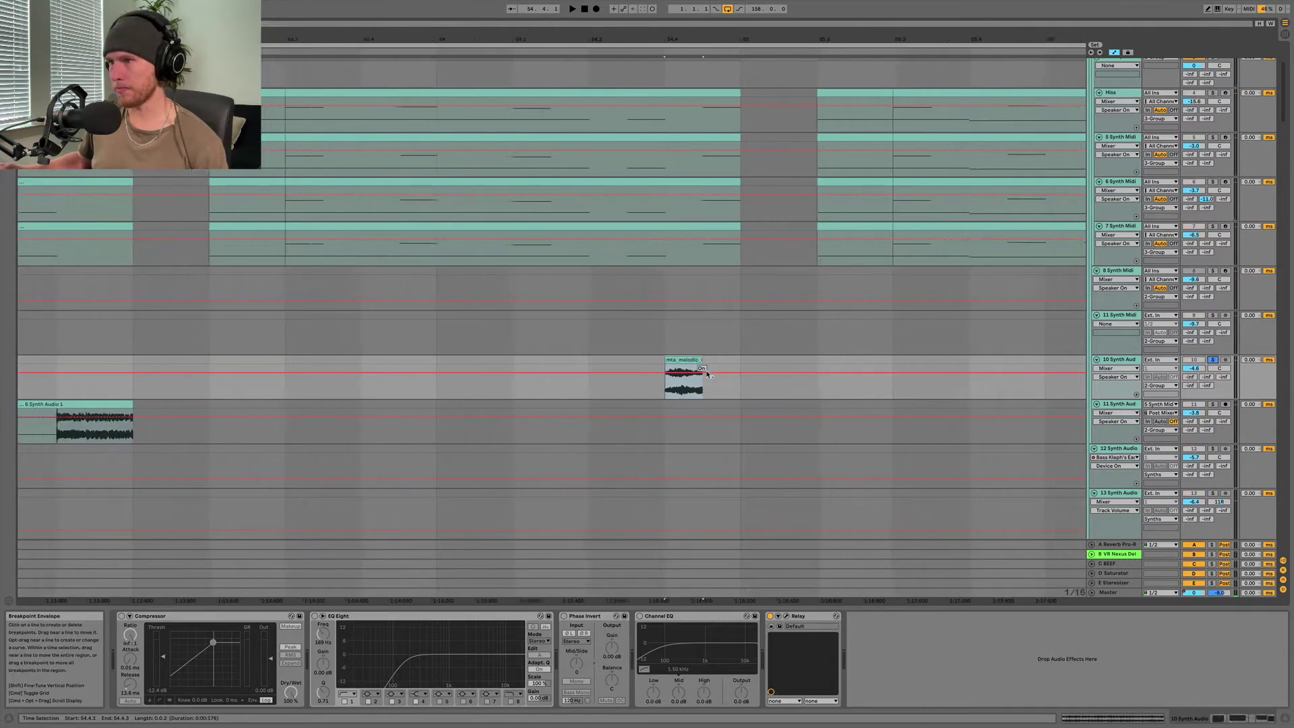
left_click_drag(709, 363, 1085, 364)
scroll(633, 396, "right", 10)
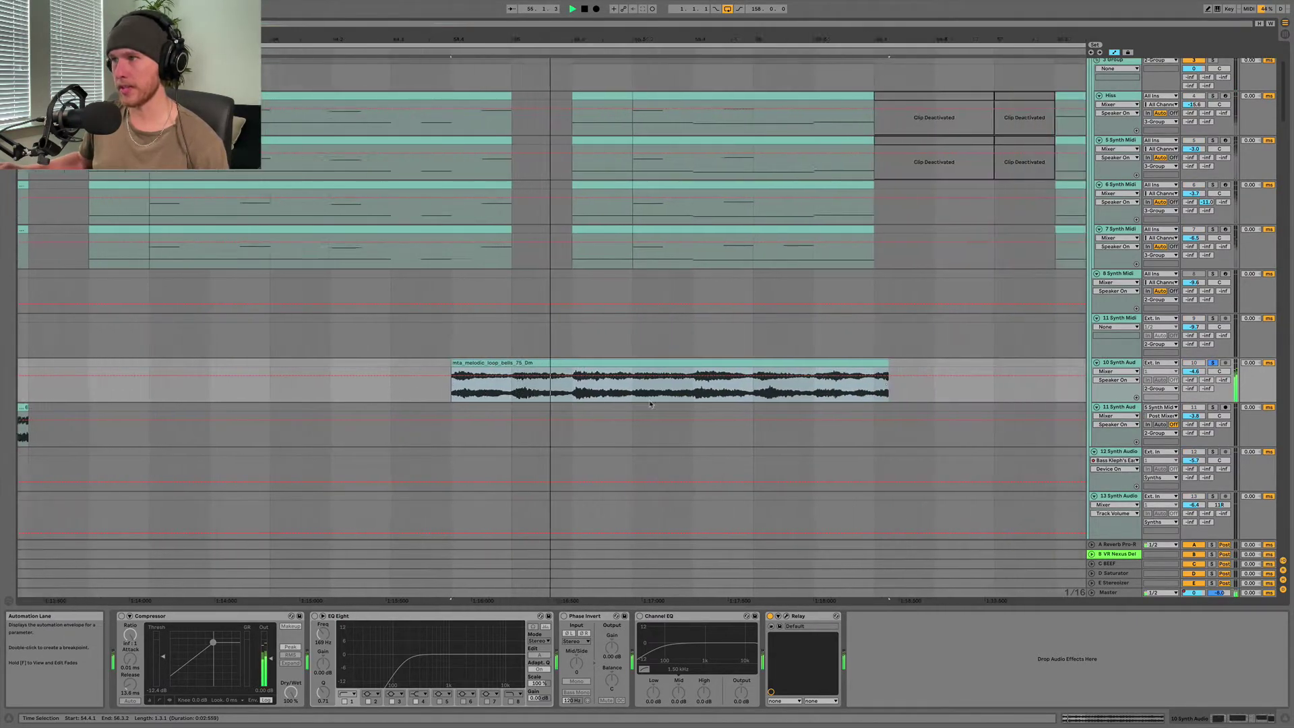
left_click_drag(660, 368, 1038, 366)
key("space")
key("super+z")
key("super+z")
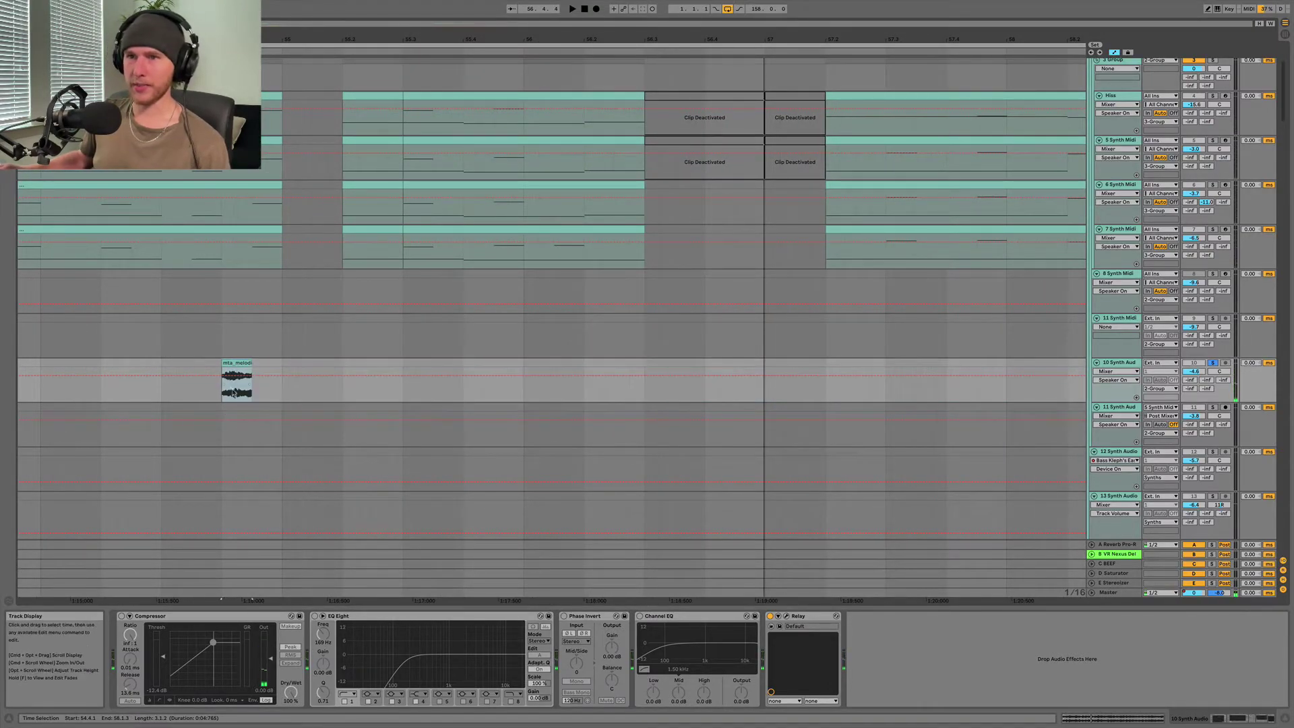
- Turn off the 10 Synth Audio solo and play the full mix from bar 54.4, examining the surrounding synth layers
scroll(227, 373, "up", 5)
scroll(228, 373, "down", 4)
left_click(1212, 377)
scroll(333, 389, "left", 3)
scroll(332, 389, "left", 2)
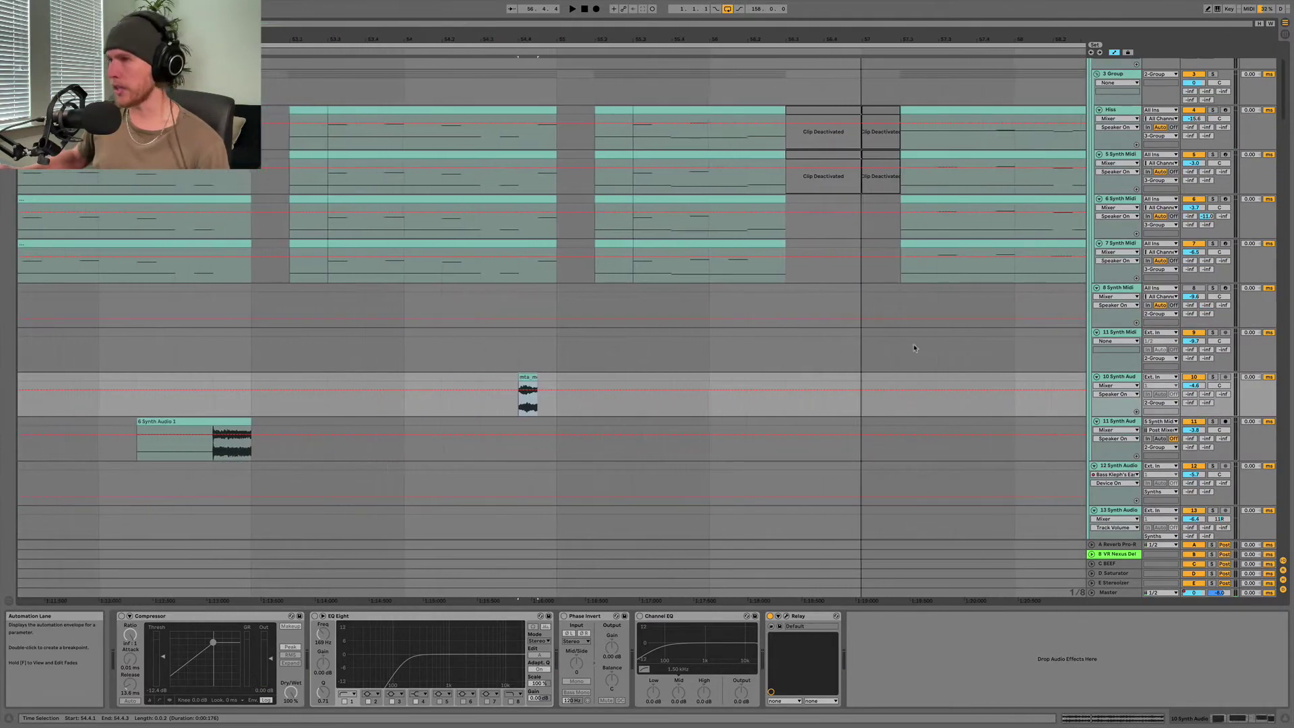
left_click(520, 352)
scroll(532, 358, "down", 2)
key("space")
scroll(541, 365, "down", 10)
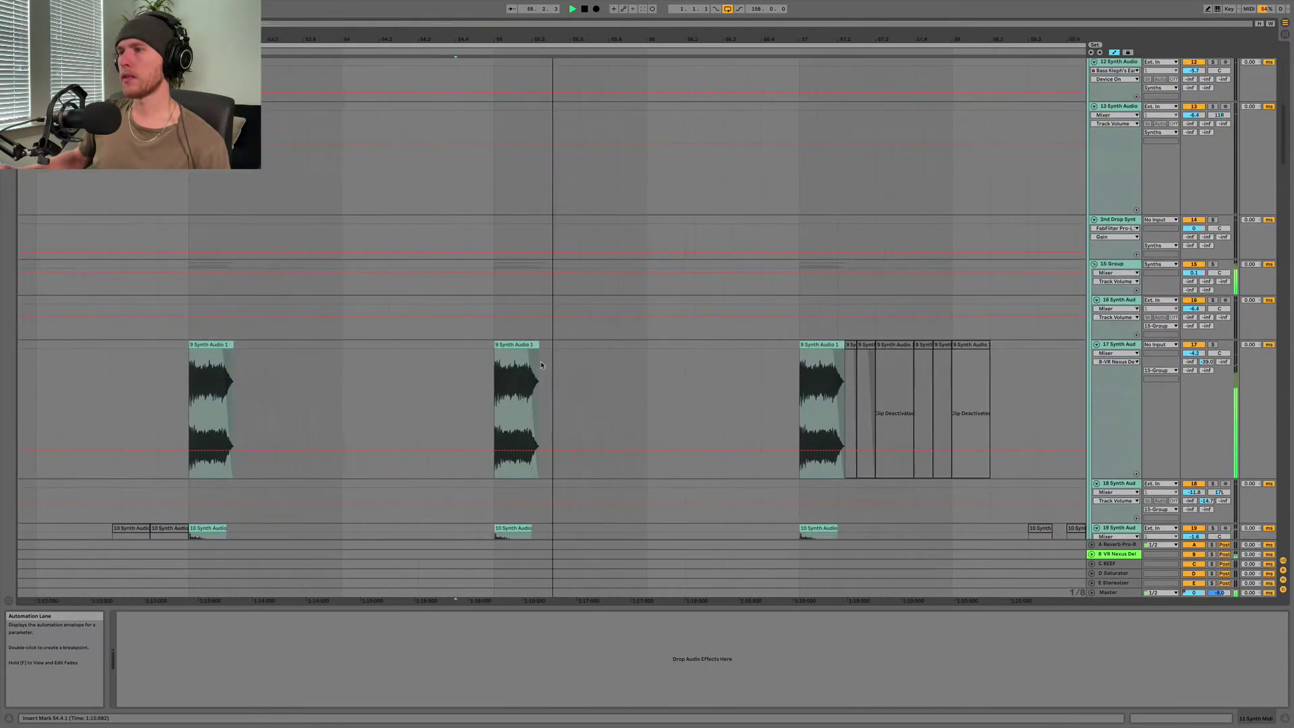
scroll(541, 365, "up", 10)
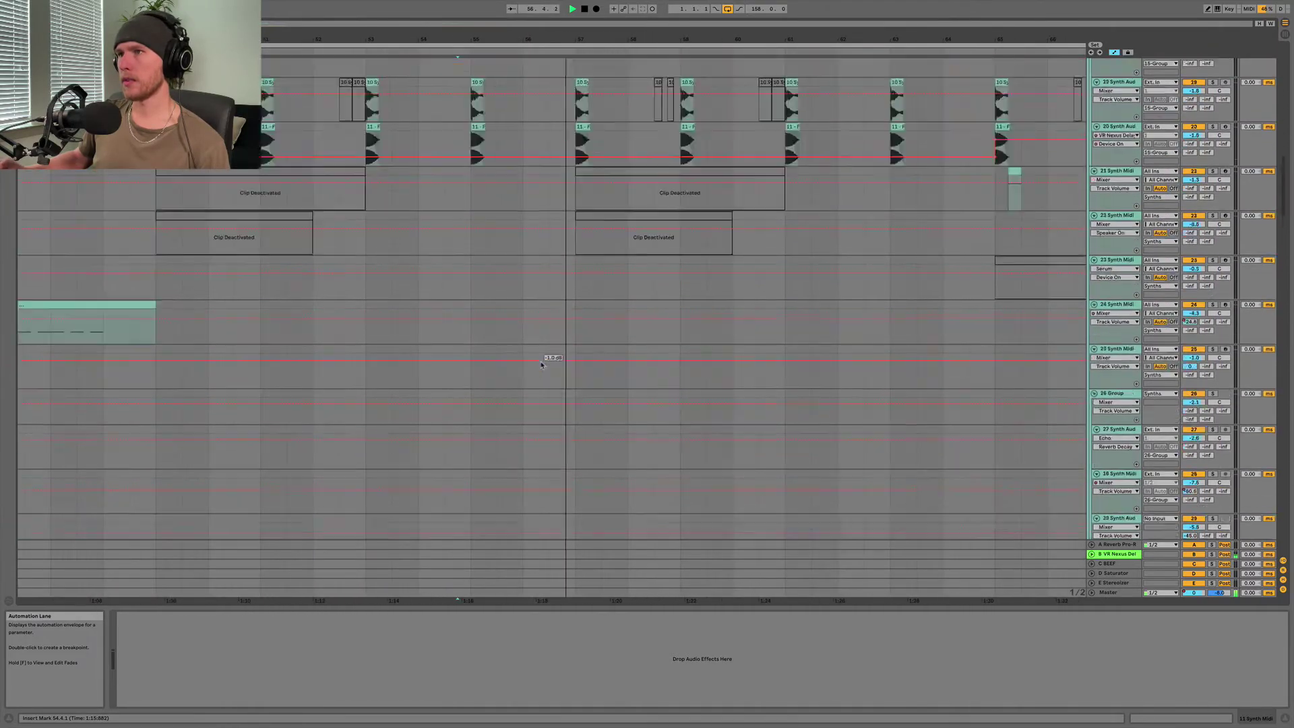
scroll(541, 364, "right", 3)
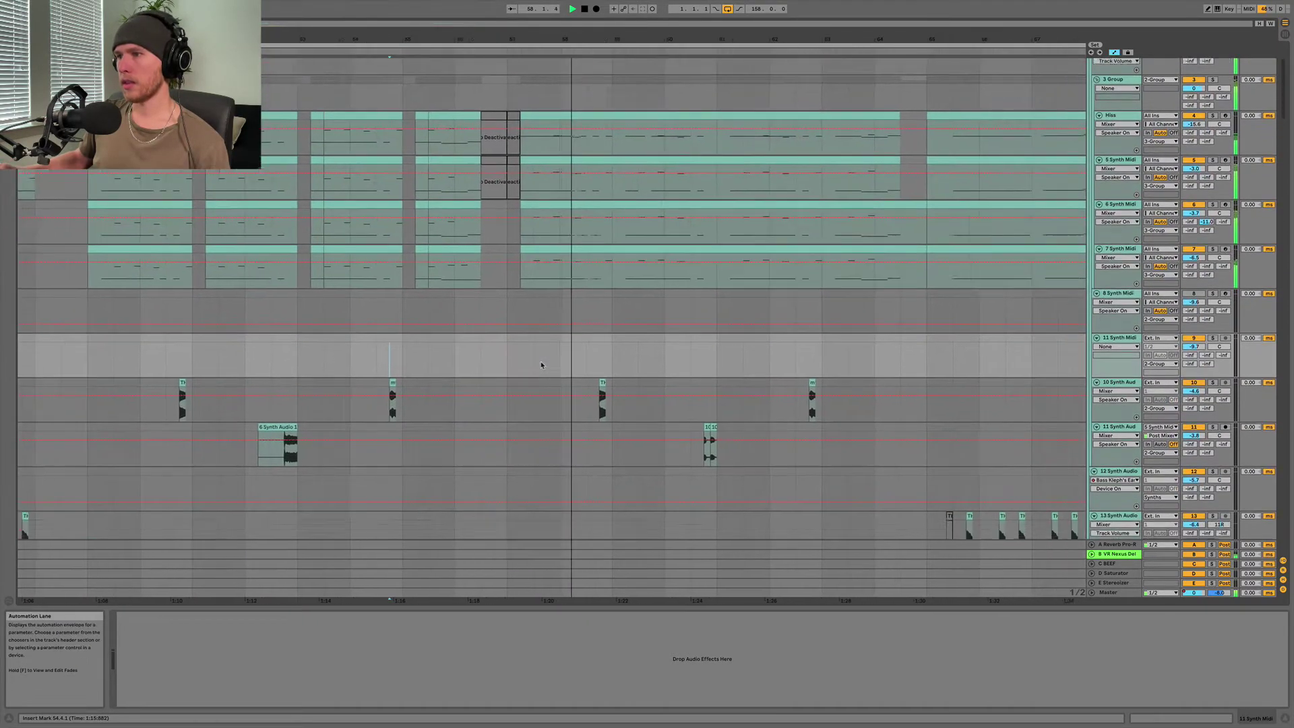
scroll(607, 364, "up", 4)
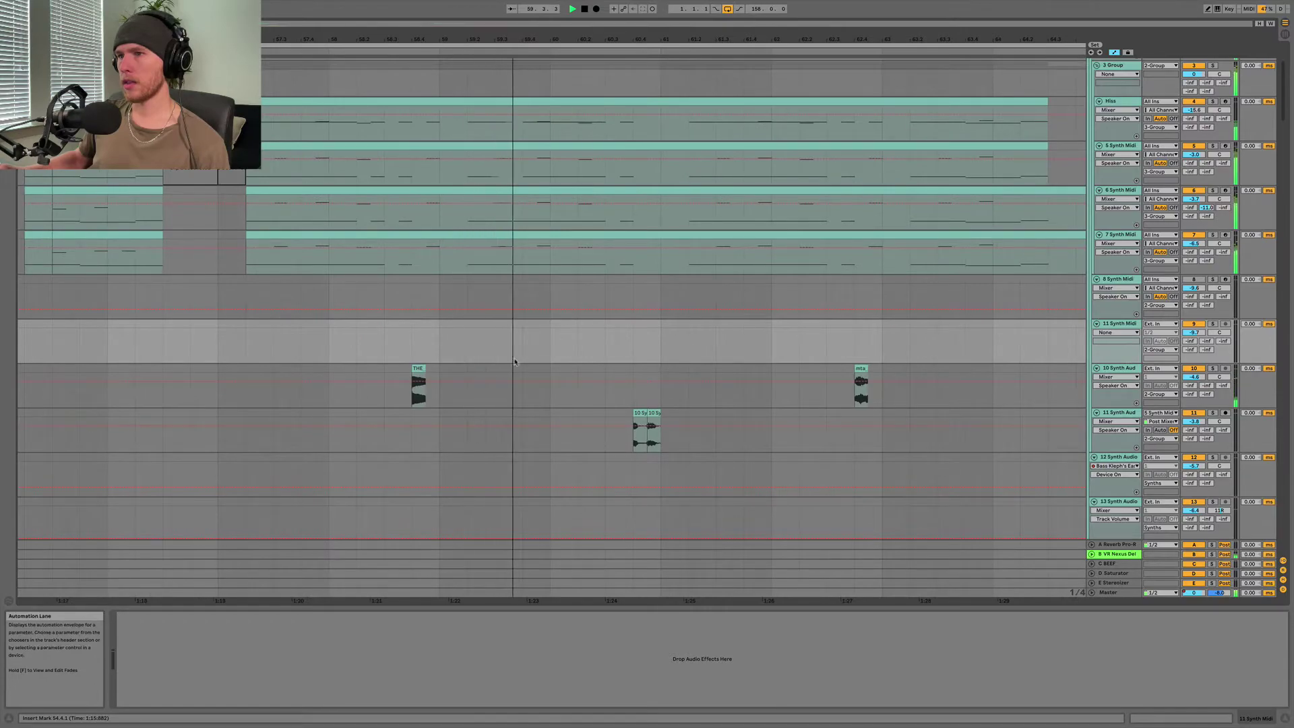
- Solo the 10 Synth Audio track and play its one-shot clip at bar 58.4
left_click(422, 370)
left_click(1212, 368)
key("space")
- Solo 11 Synth Audio instead and play its pair of short clips starting at bar 60.4
left_click(640, 429)
key("z")
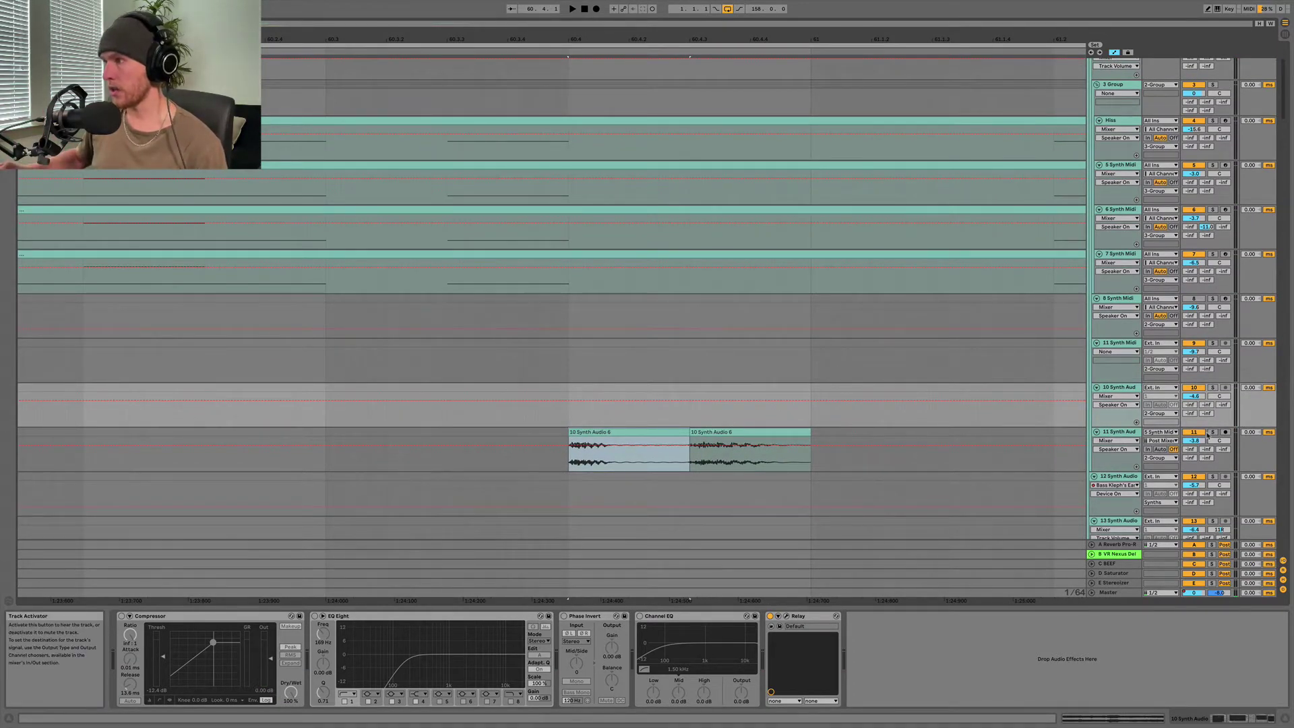
key("space")
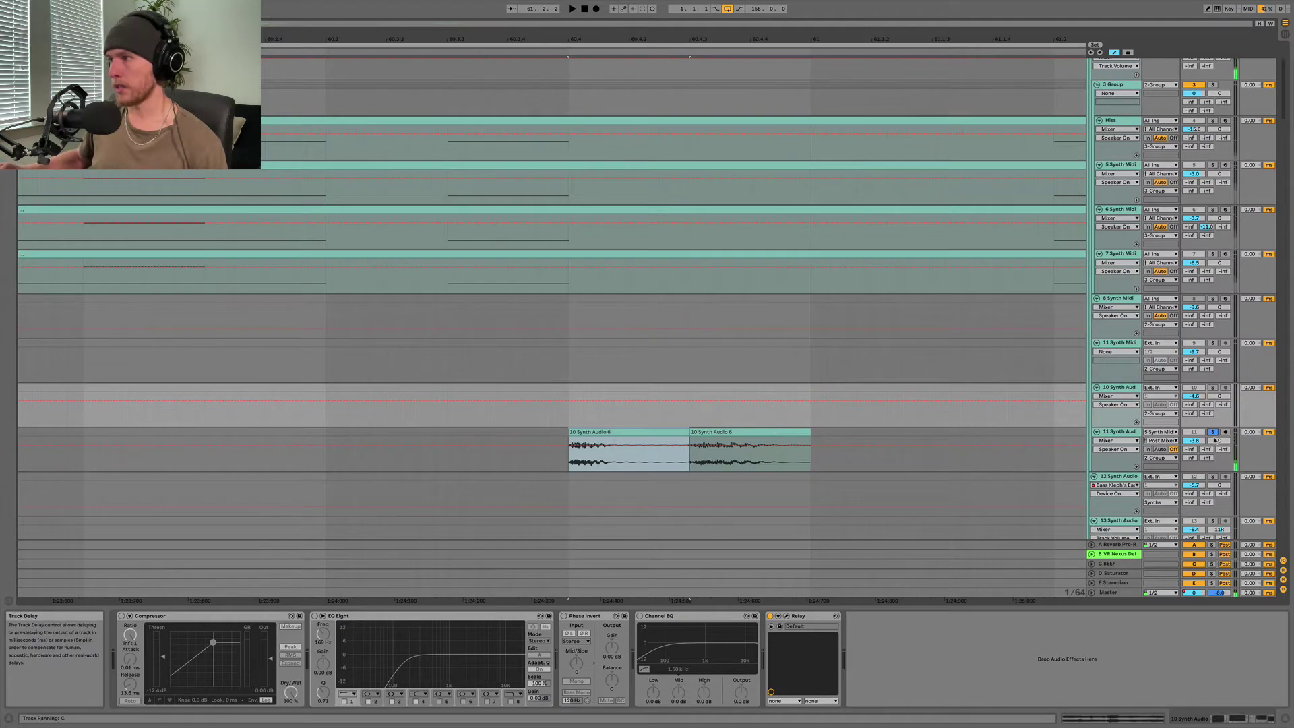
- Play the full mix from bar 60.2 with the 11 Synth Audio solo off to hear the paired clips in context
scroll(730, 291, "down", 10)
left_click(654, 355)
key("space")
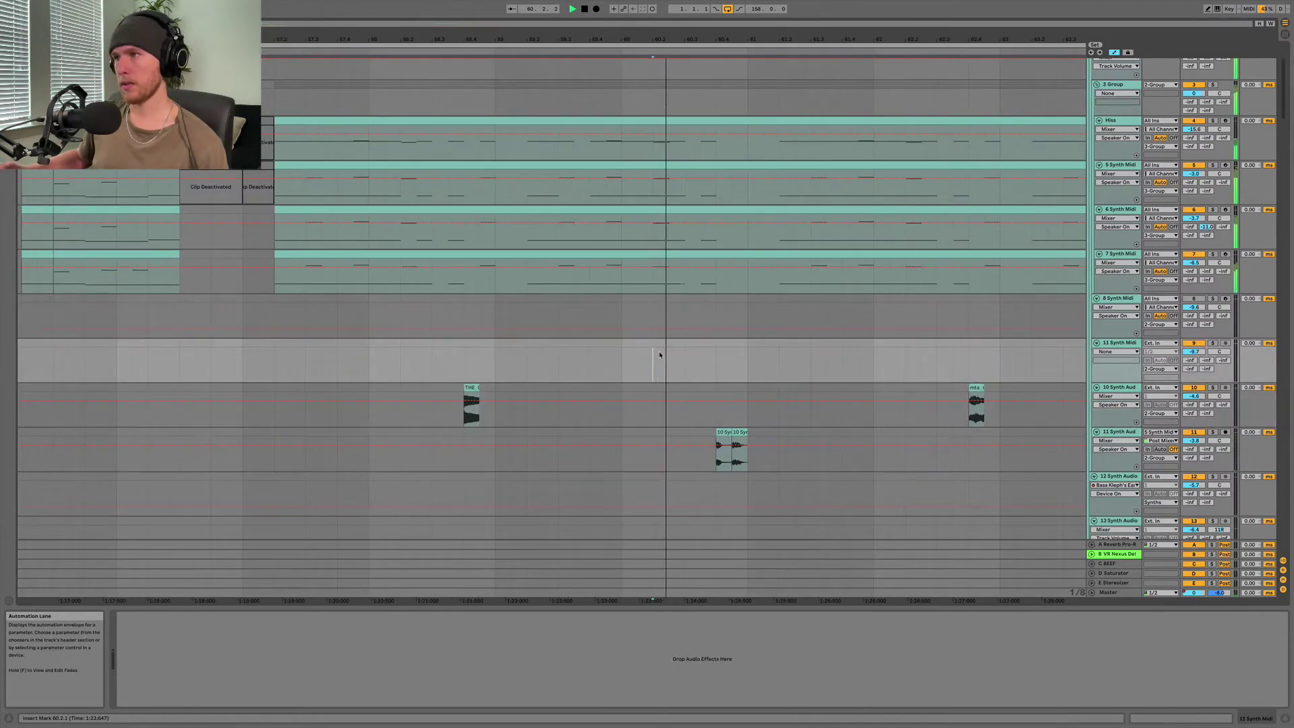
scroll(687, 355, "down", 5)
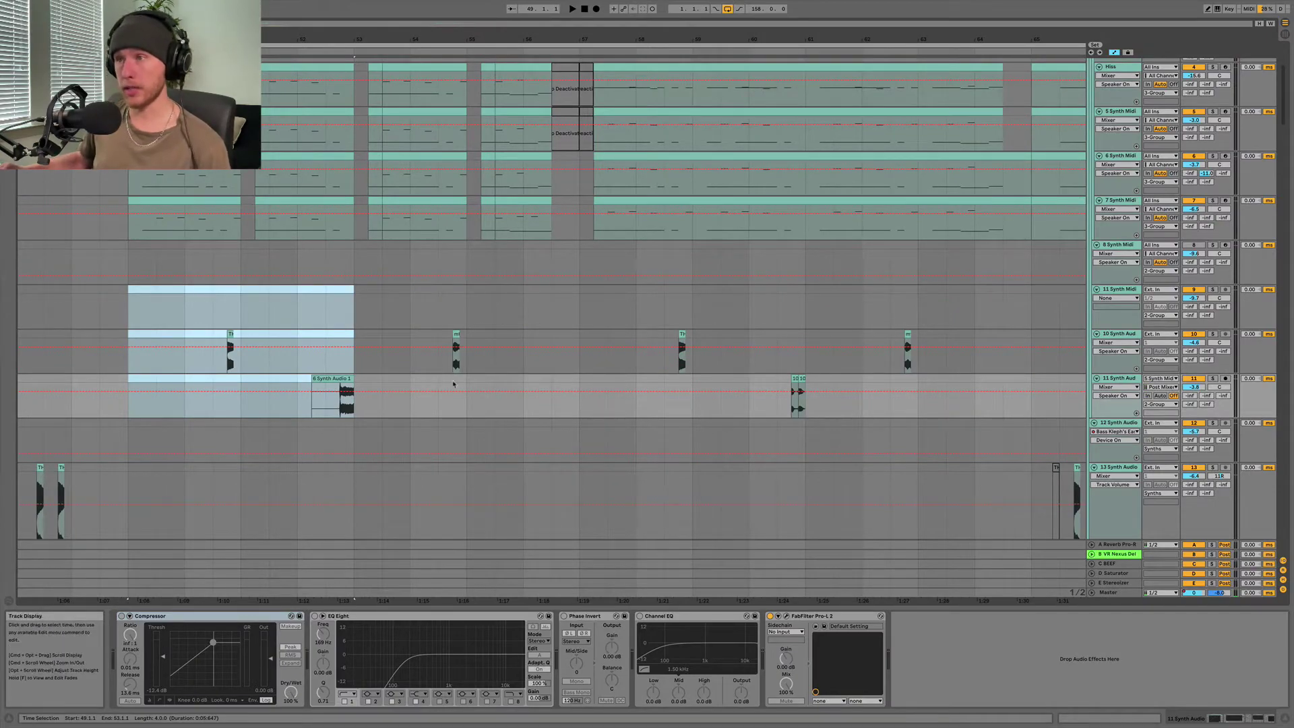
- Solo the 10 and 11 Synth Audio tracks together and play their fills from bars 50.4 and 52.3
left_click(582, 292)
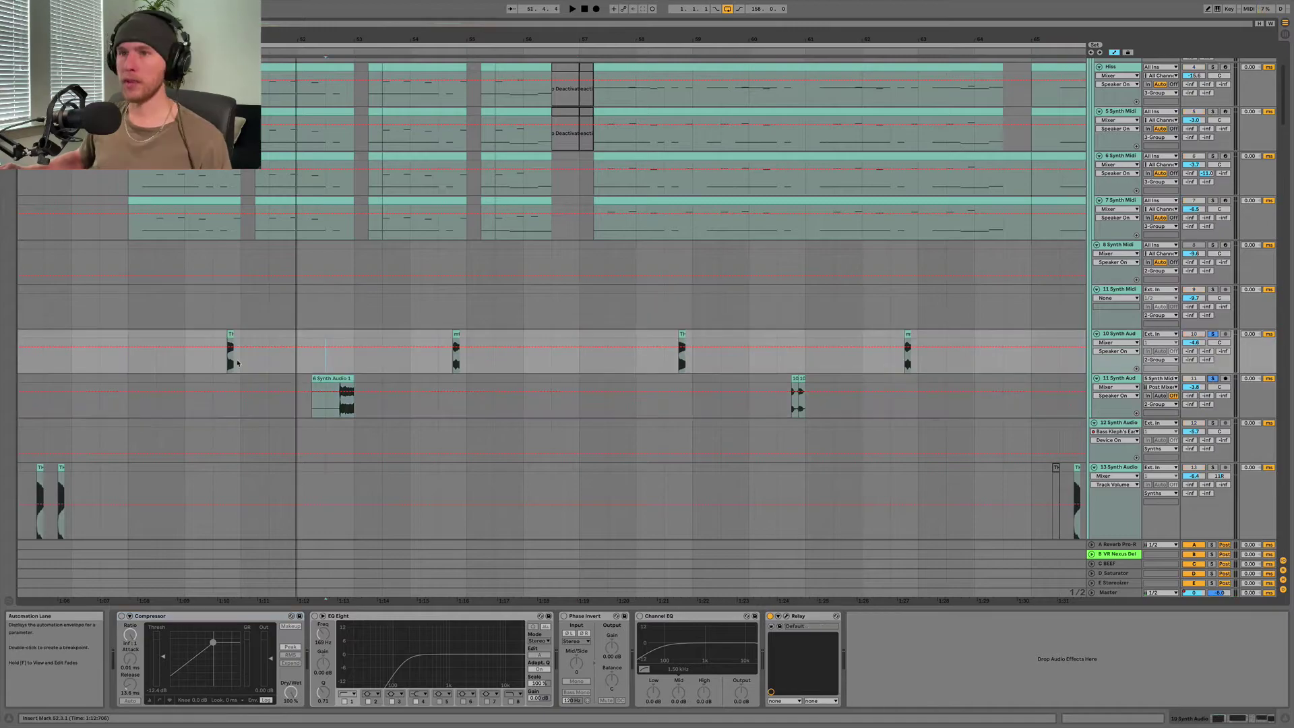
left_click(230, 334)
key("space")
left_click(326, 358)
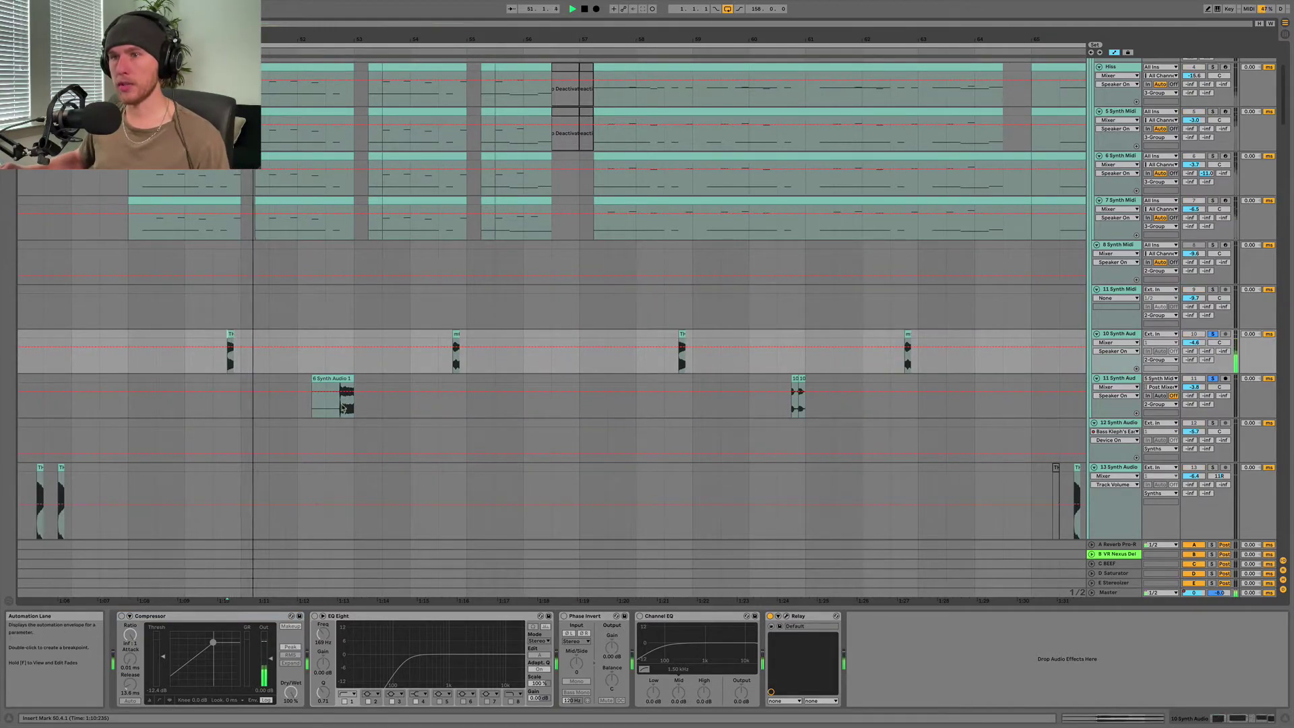
left_click(326, 401)
key("space")
key("space")
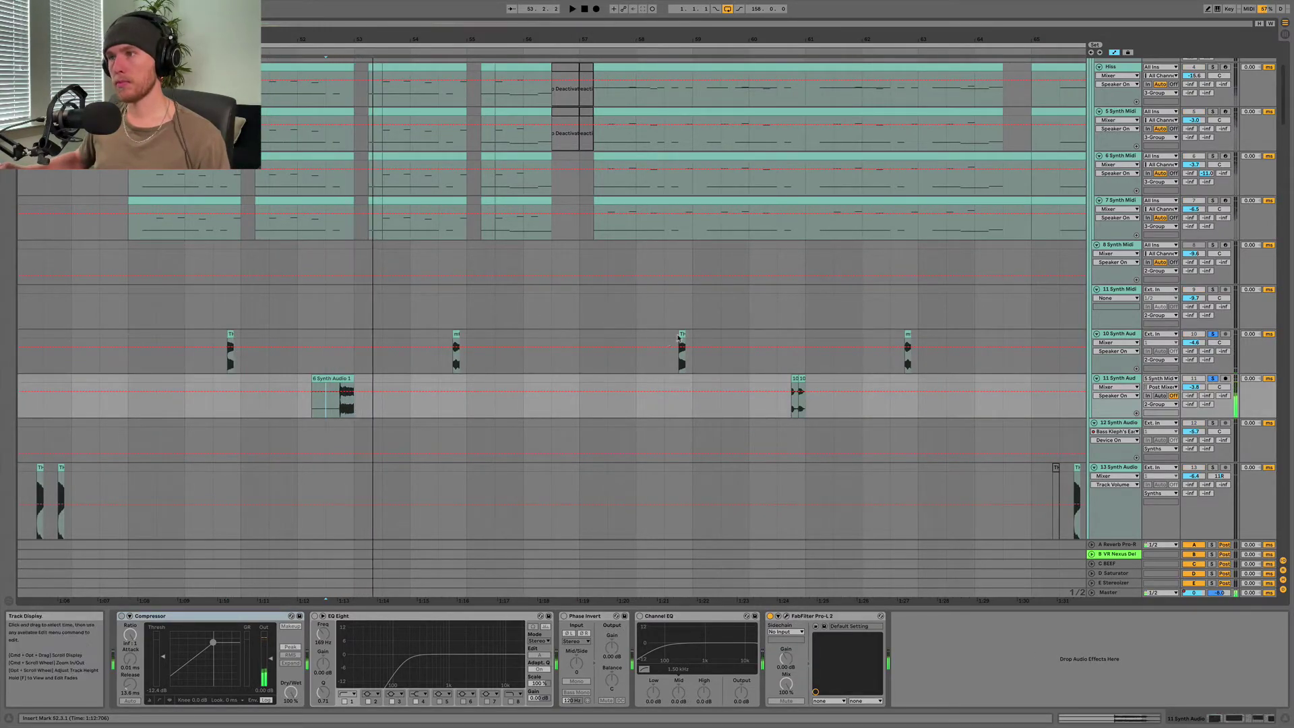
- Play the fills at bars 58.4 and 60.4 on the soloed 10 and 11 Synth Audio tracks for comparison
left_click(683, 351)
key("space")
key("space")
left_click(795, 379)
key("space")
key("space")
key("space")
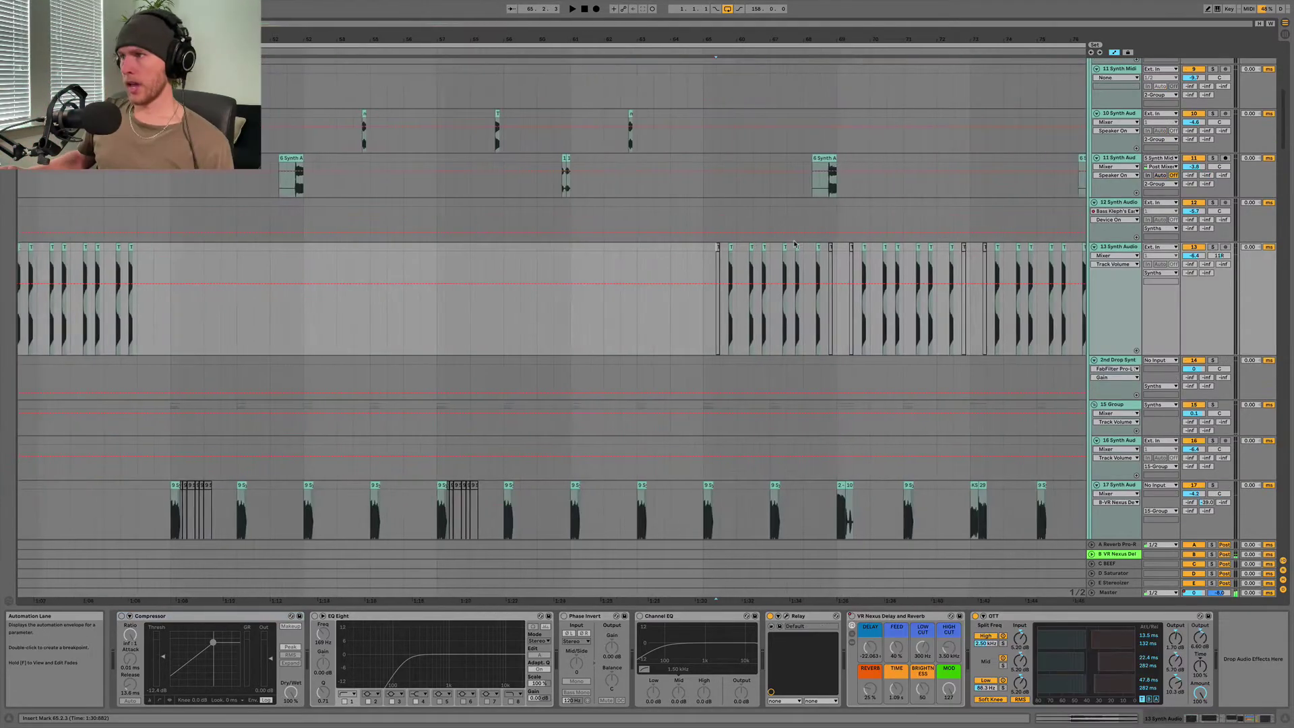
- Solo the 13 Synth Audio track and play its repeating stab clips from about bar 65
scroll(825, 233, "right", 6)
scroll(851, 224, "left", 10)
scroll(956, 251, "right", 5)
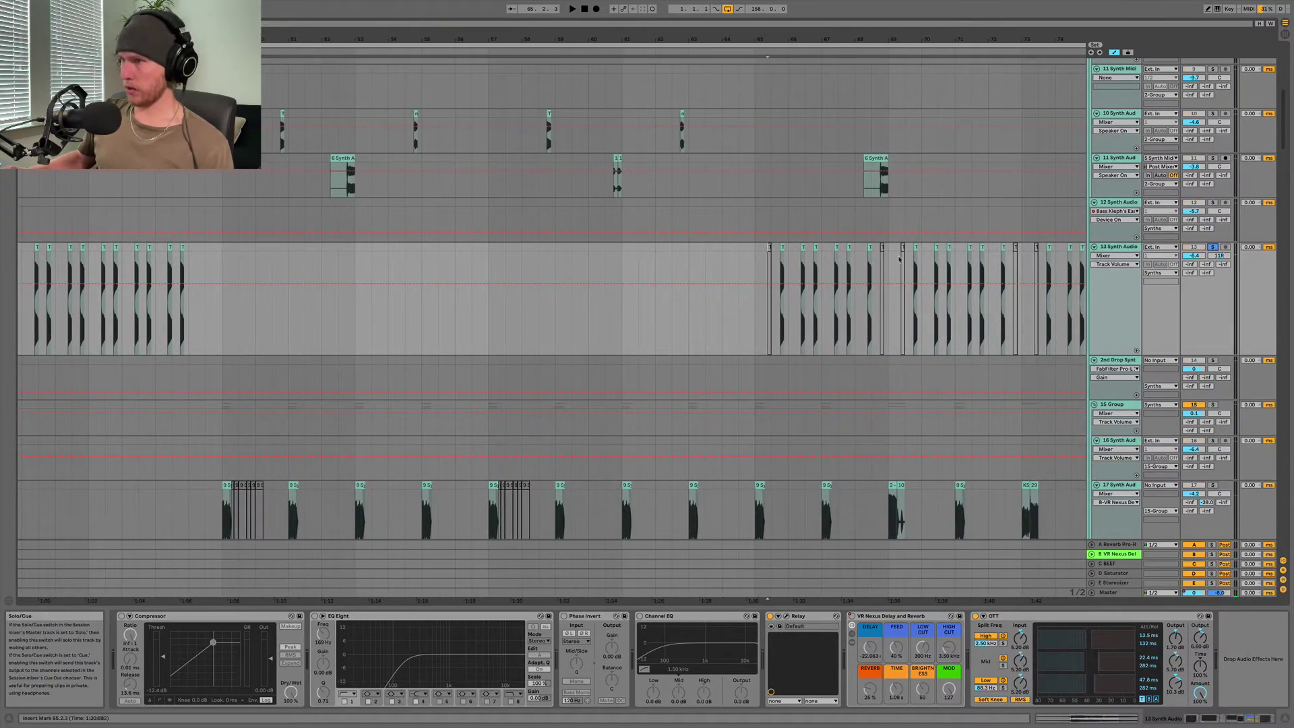
key("space")
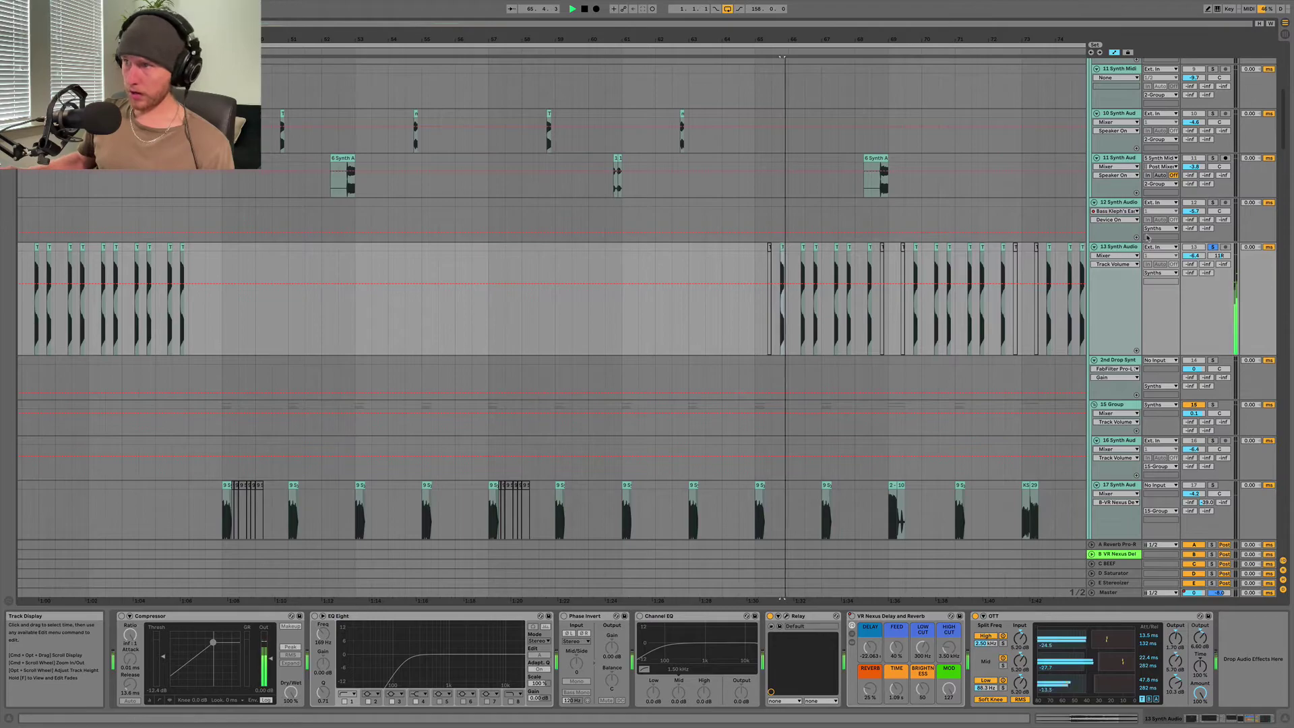
left_click(756, 219)
key("space")
- Hide the automation lanes and play the second half of the drop from bar 65.1, briefly soloing 13 Synth Audio
left_click(756, 219)
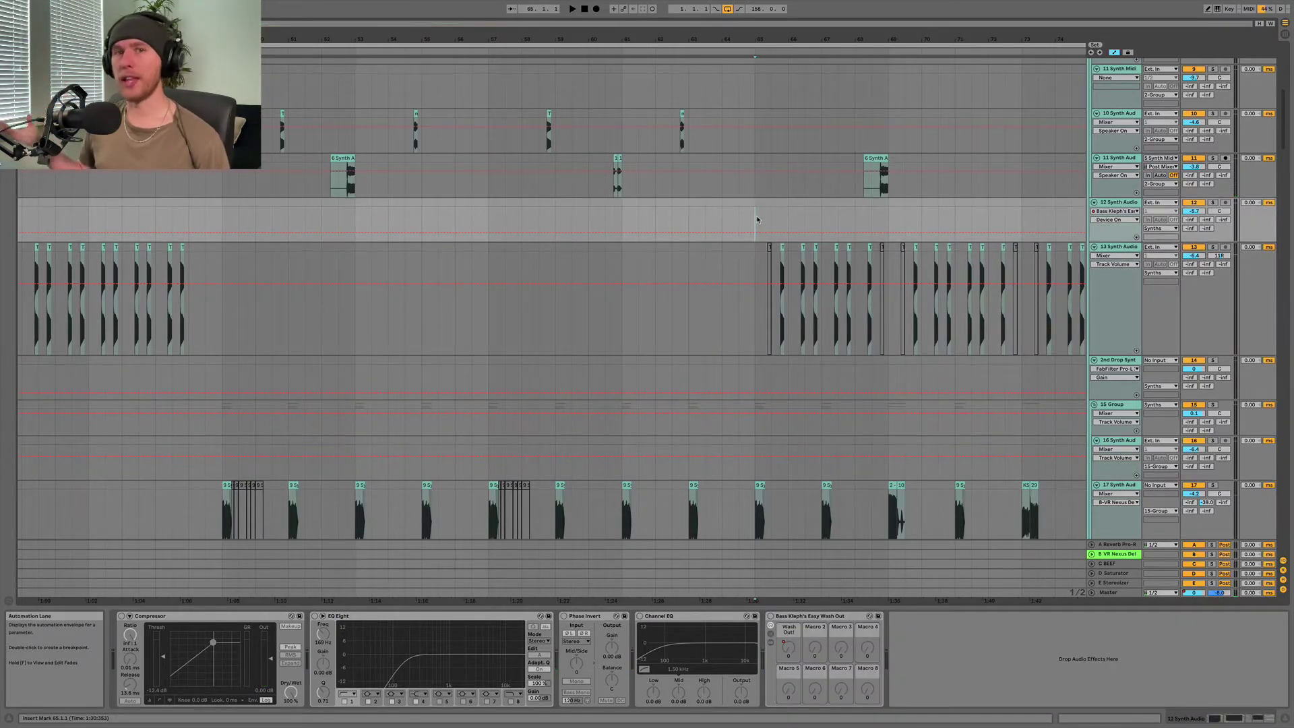
key("a")
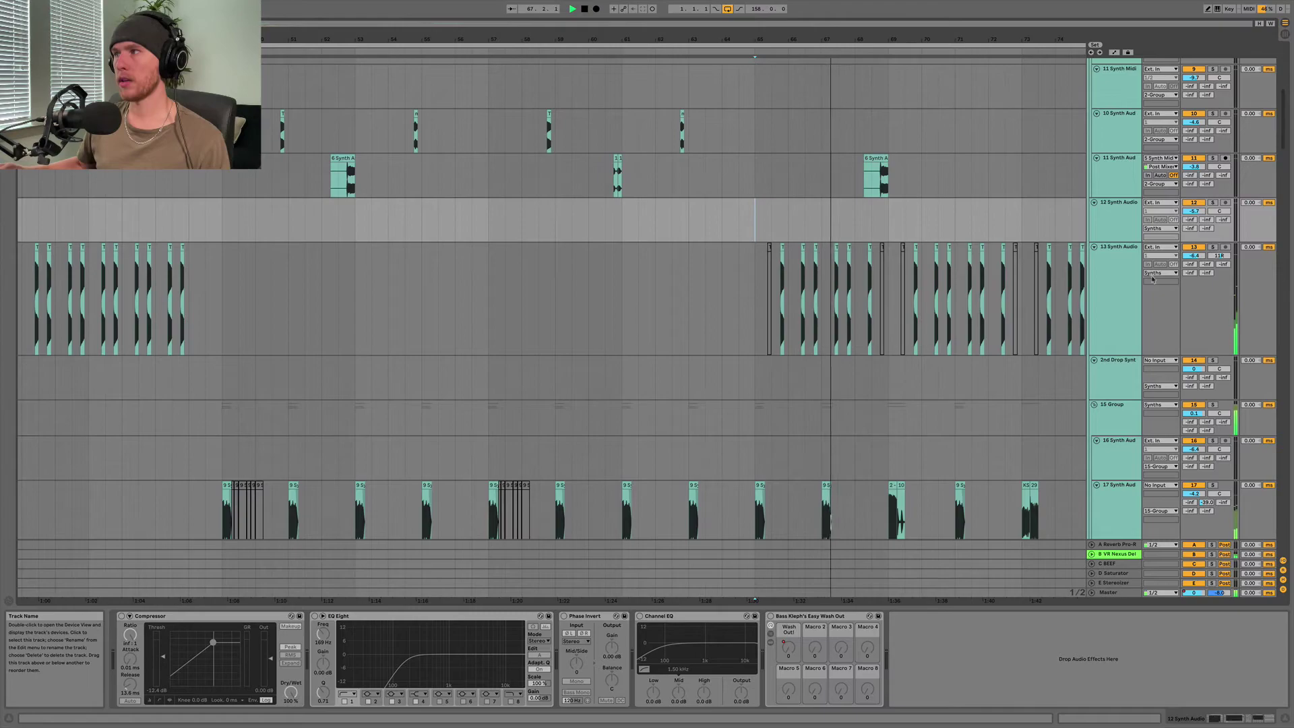
scroll(1234, 268, "up", 2)
left_click(1213, 267)
left_click(1212, 267)
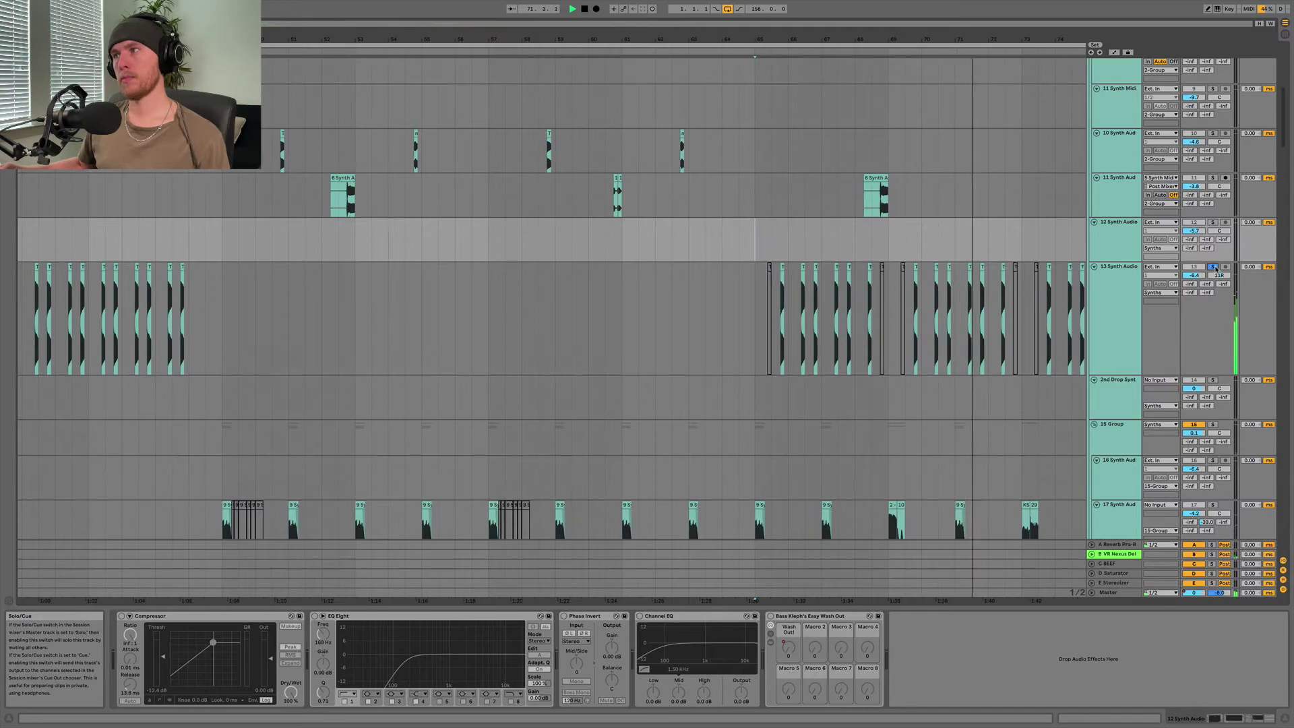
- Play on through the section from bar 80.1, examining how the 13 Synth Audio stabs continue compared with the earlier drop layers
scroll(851, 312, "down", 5)
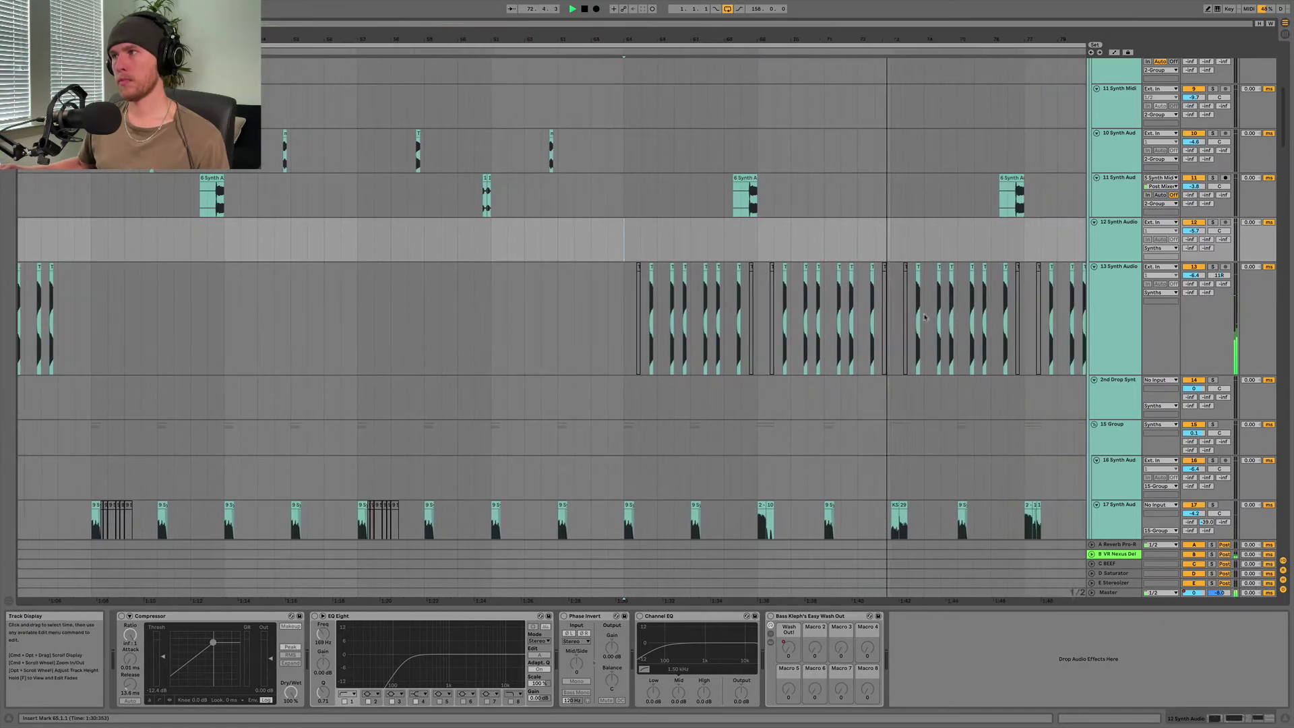
scroll(851, 312, "down", 1)
scroll(851, 312, "up", 1)
scroll(851, 312, "left", 1)
scroll(712, 275, "right", 5)
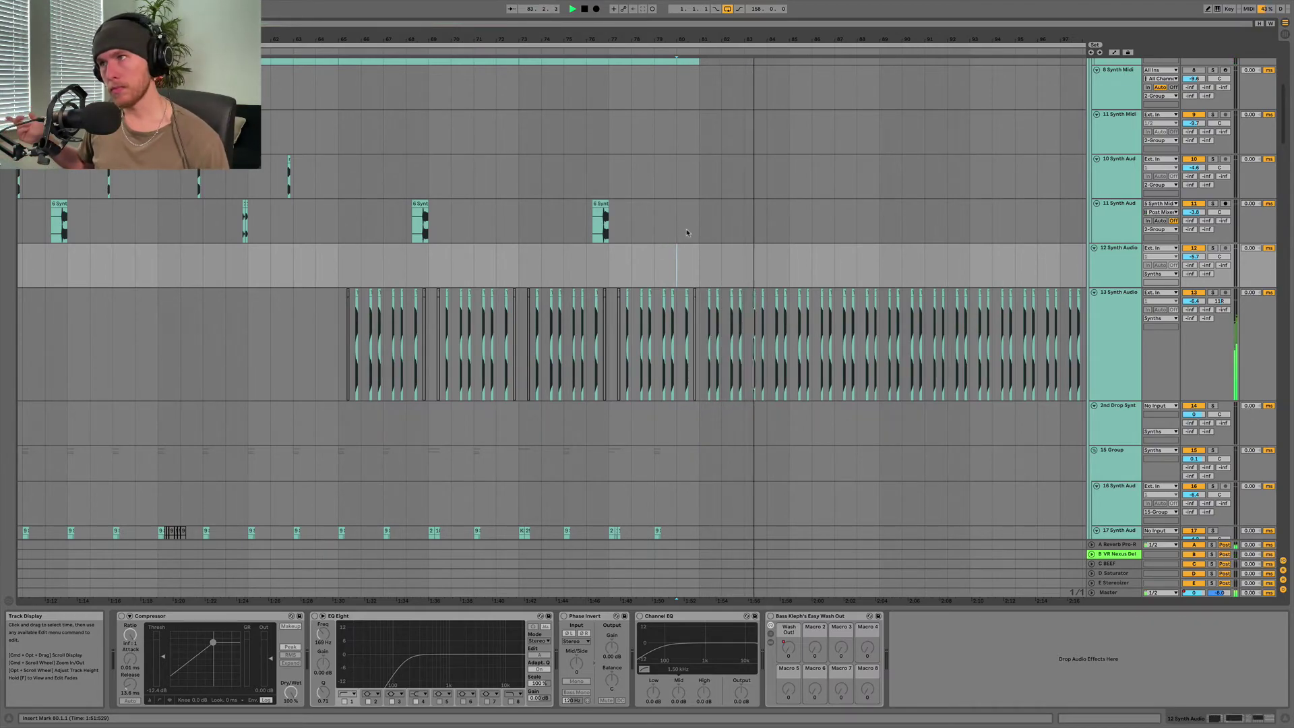
scroll(688, 233, "left", 1)
scroll(687, 233, "left", 5)
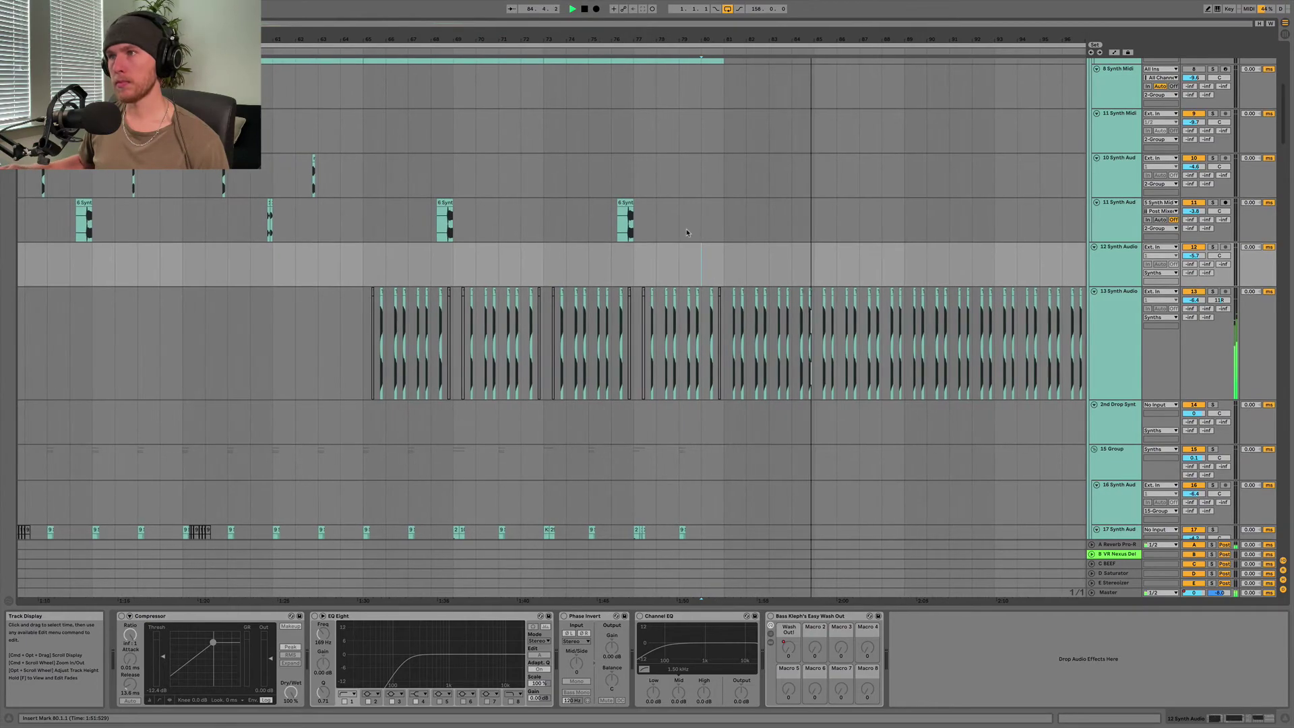
scroll(687, 232, "down", 3)
scroll(687, 232, "up", 1)
scroll(686, 232, "up", 5)
scroll(687, 233, "left", 5)
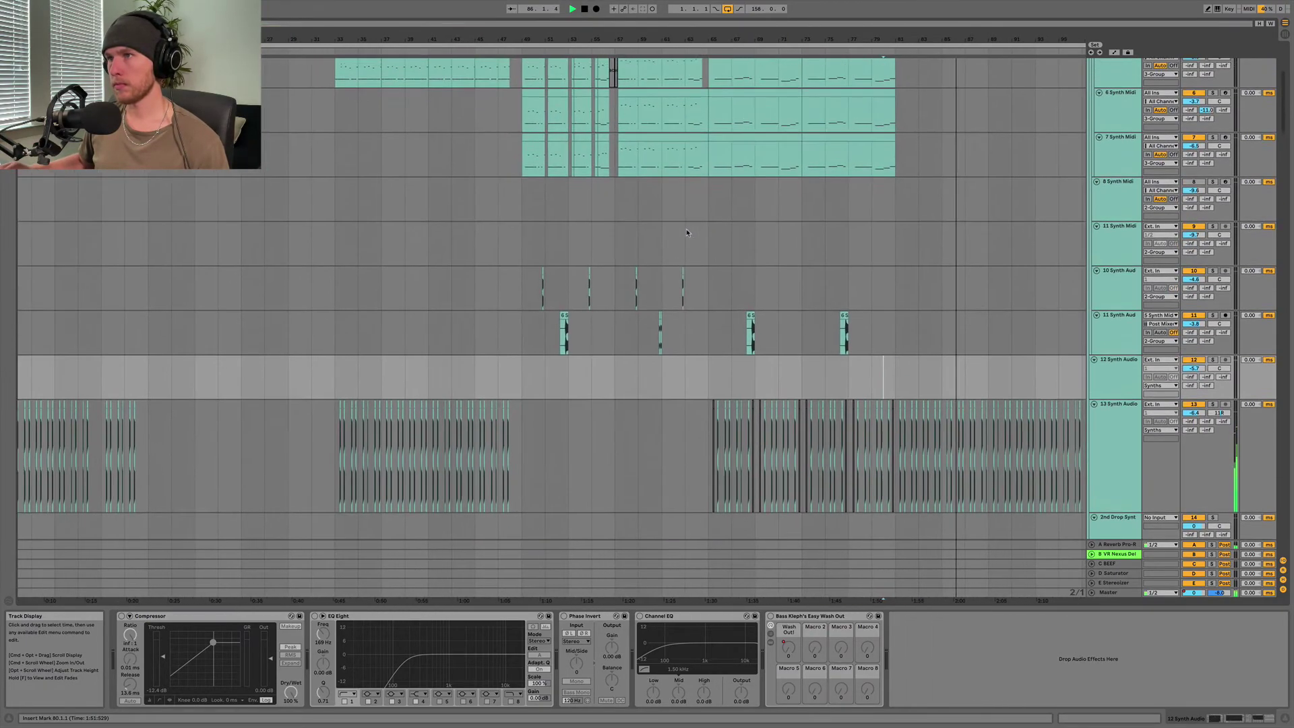